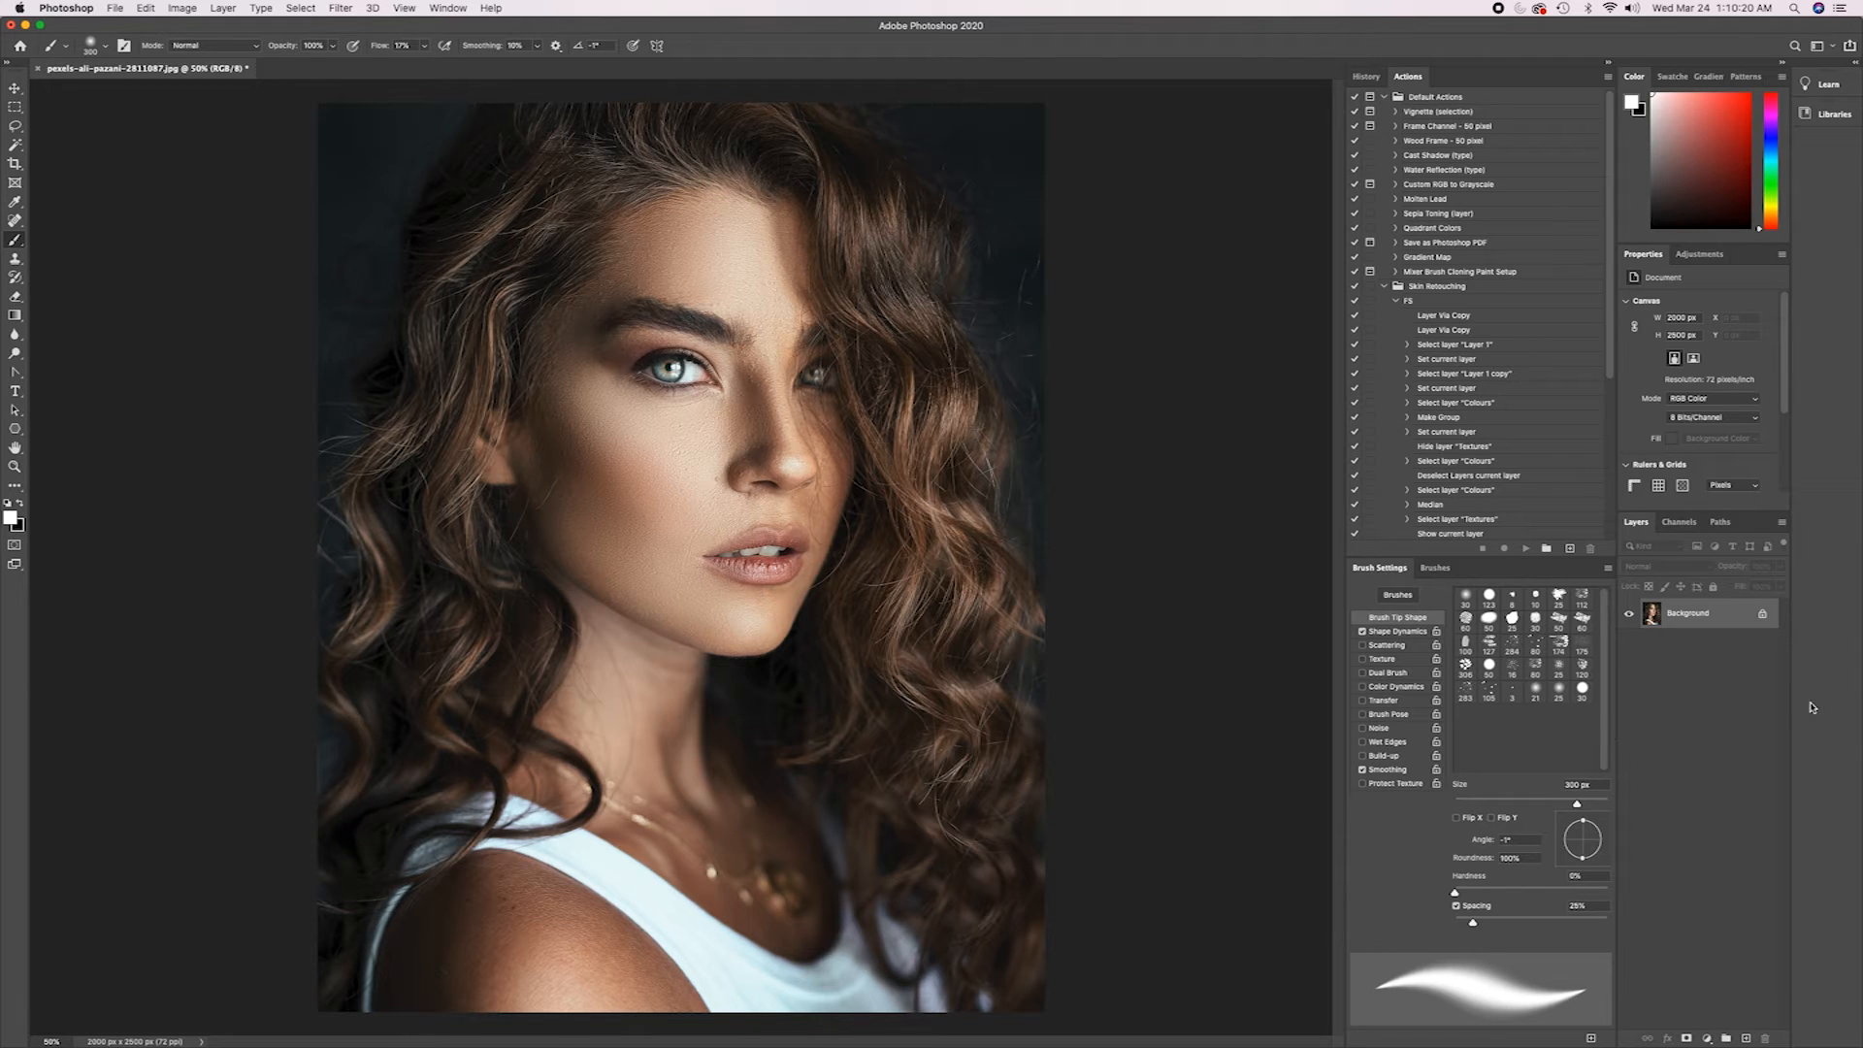
Unlock the background layer and duplicate it.
{"action": "left_click", "coordinate": [1763, 611]}
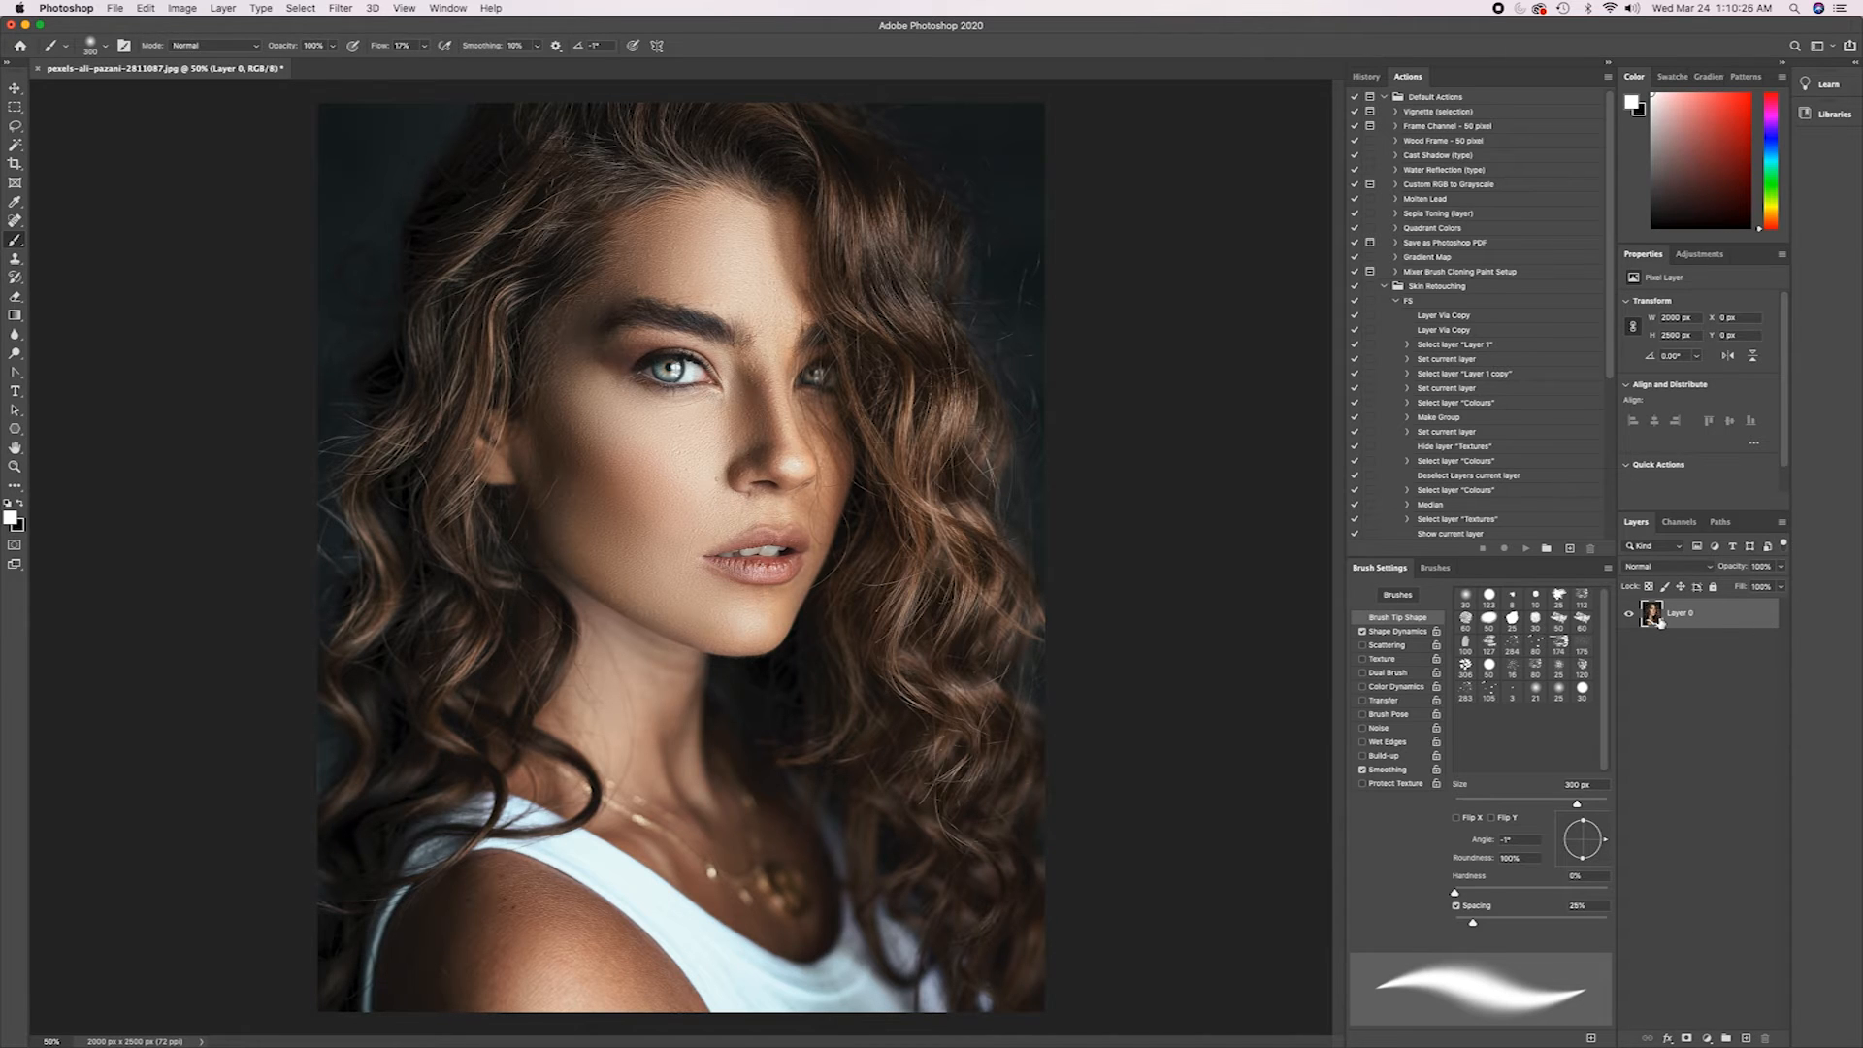
{"action": "key", "text": "super+j"}
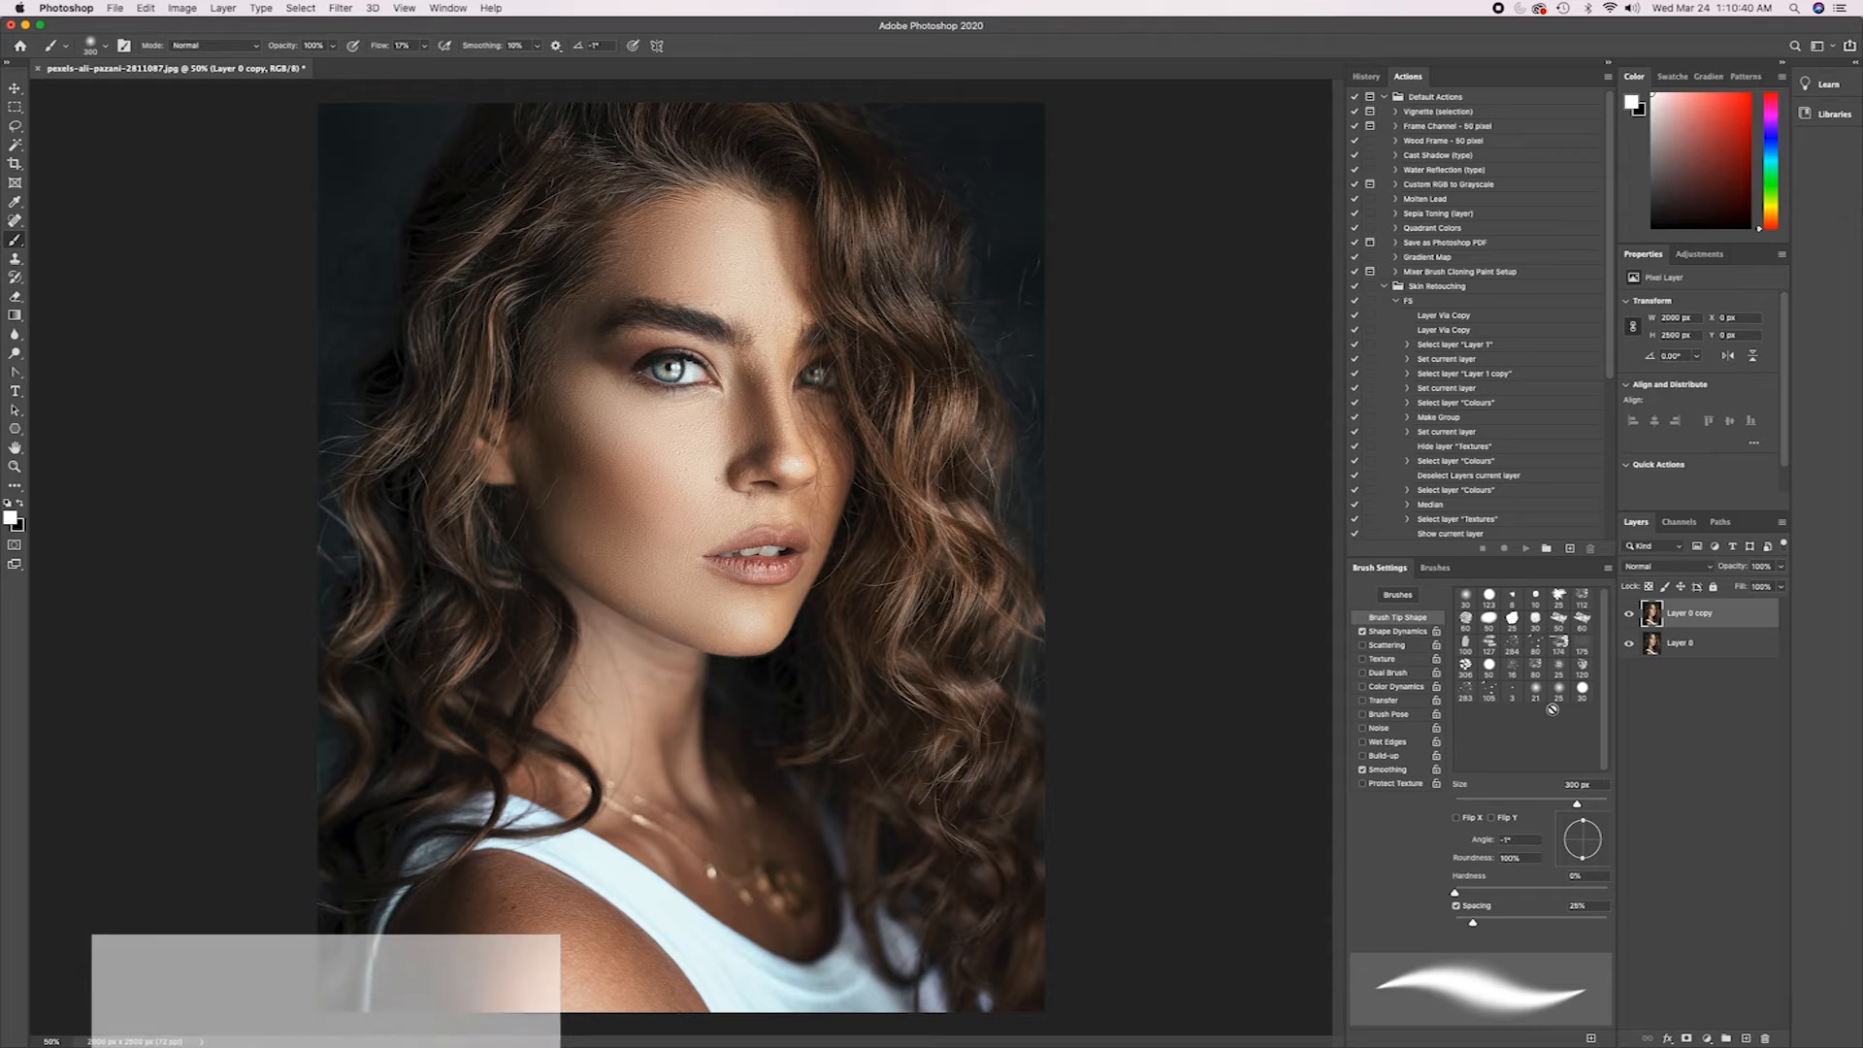
Add a Curves adjustment layer above the duplicated layer, place a midpoint on its curve and rename the layer Dodge.
{"action": "left_click", "coordinate": [1707, 1038]}
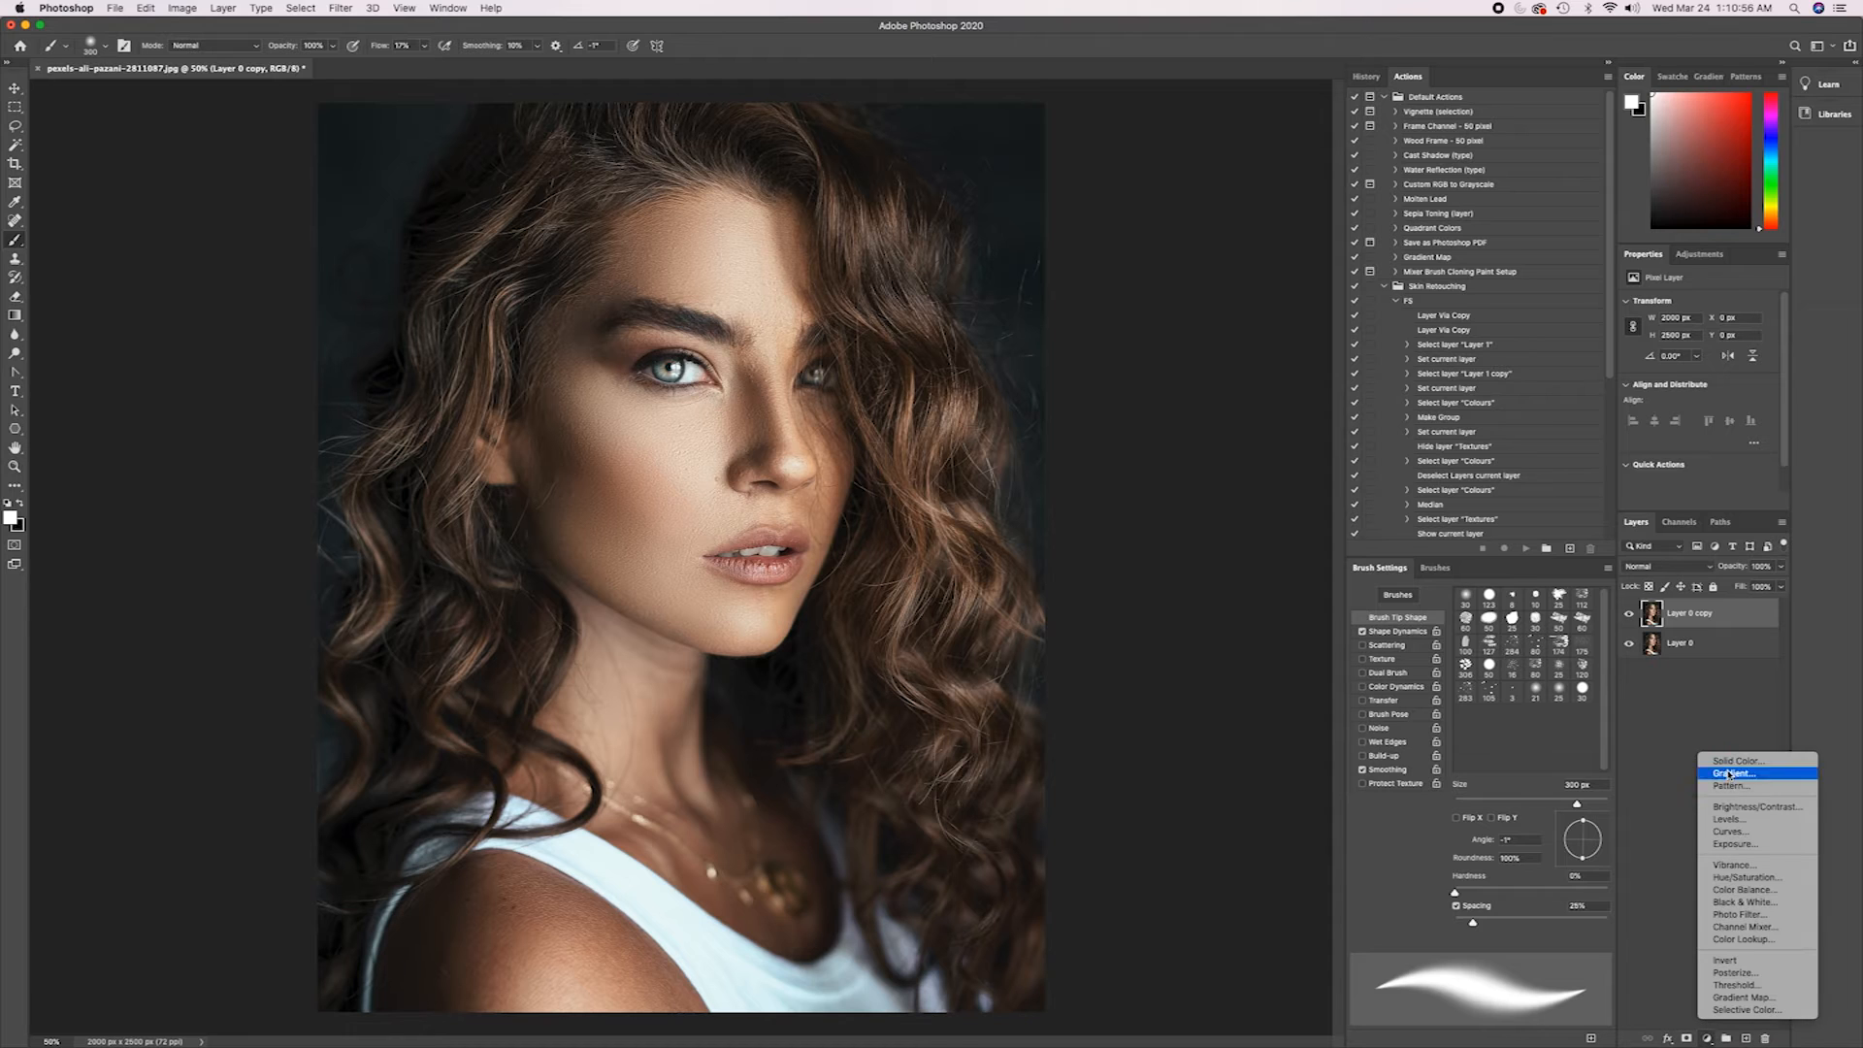
{"action": "left_click", "coordinate": [1716, 833]}
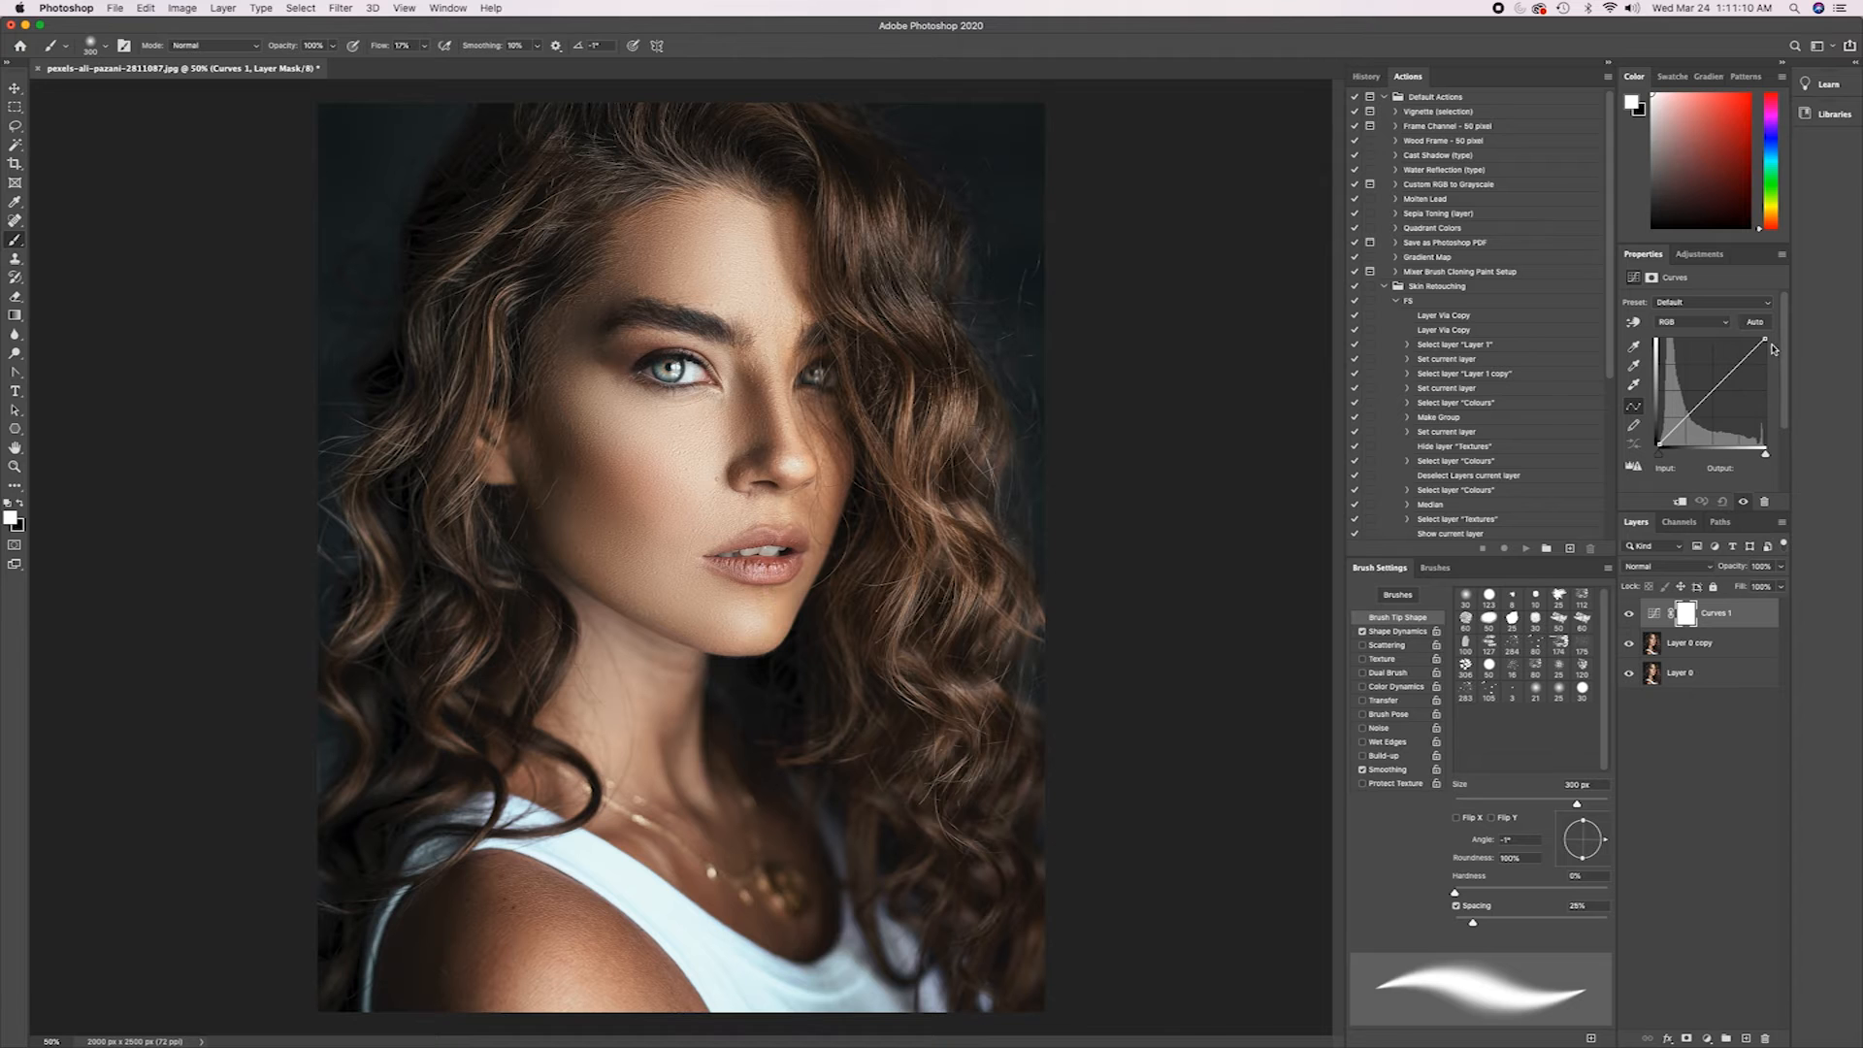
{"action": "mouse_move", "coordinate": [1713, 393]}
{"action": "left_mouse_down"}
{"action": "mouse_move", "coordinate": [1686, 370]}
{"action": "mouse_move", "coordinate": [1710, 393]}
{"action": "left_mouse_up"}
{"action": "double_click", "coordinate": [1718, 613]}
{"action": "type", "text": "Dod"}
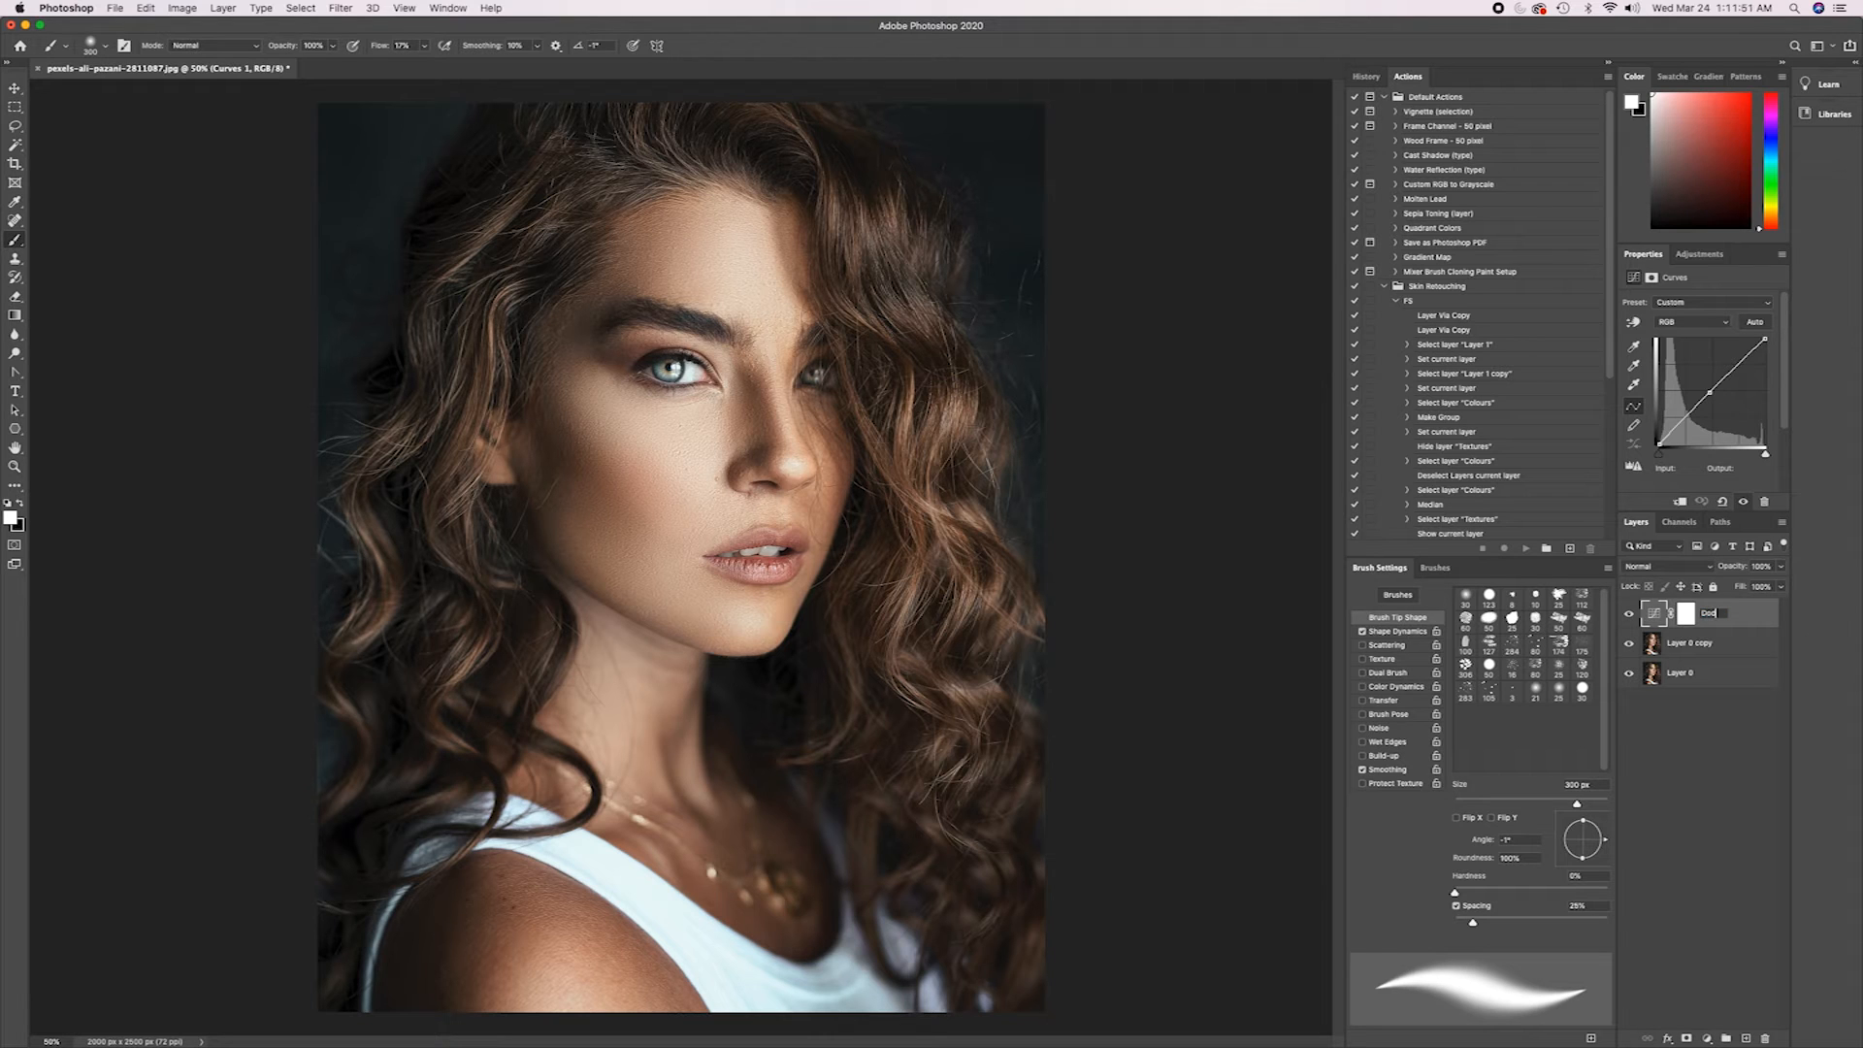
{"action": "type", "text": "ge"}
{"action": "key", "text": "Return"}
Raise the Dodge curve's midpoint to about input 108, output 134 to brighten the portrait.
{"action": "left_click", "coordinate": [1712, 392]}
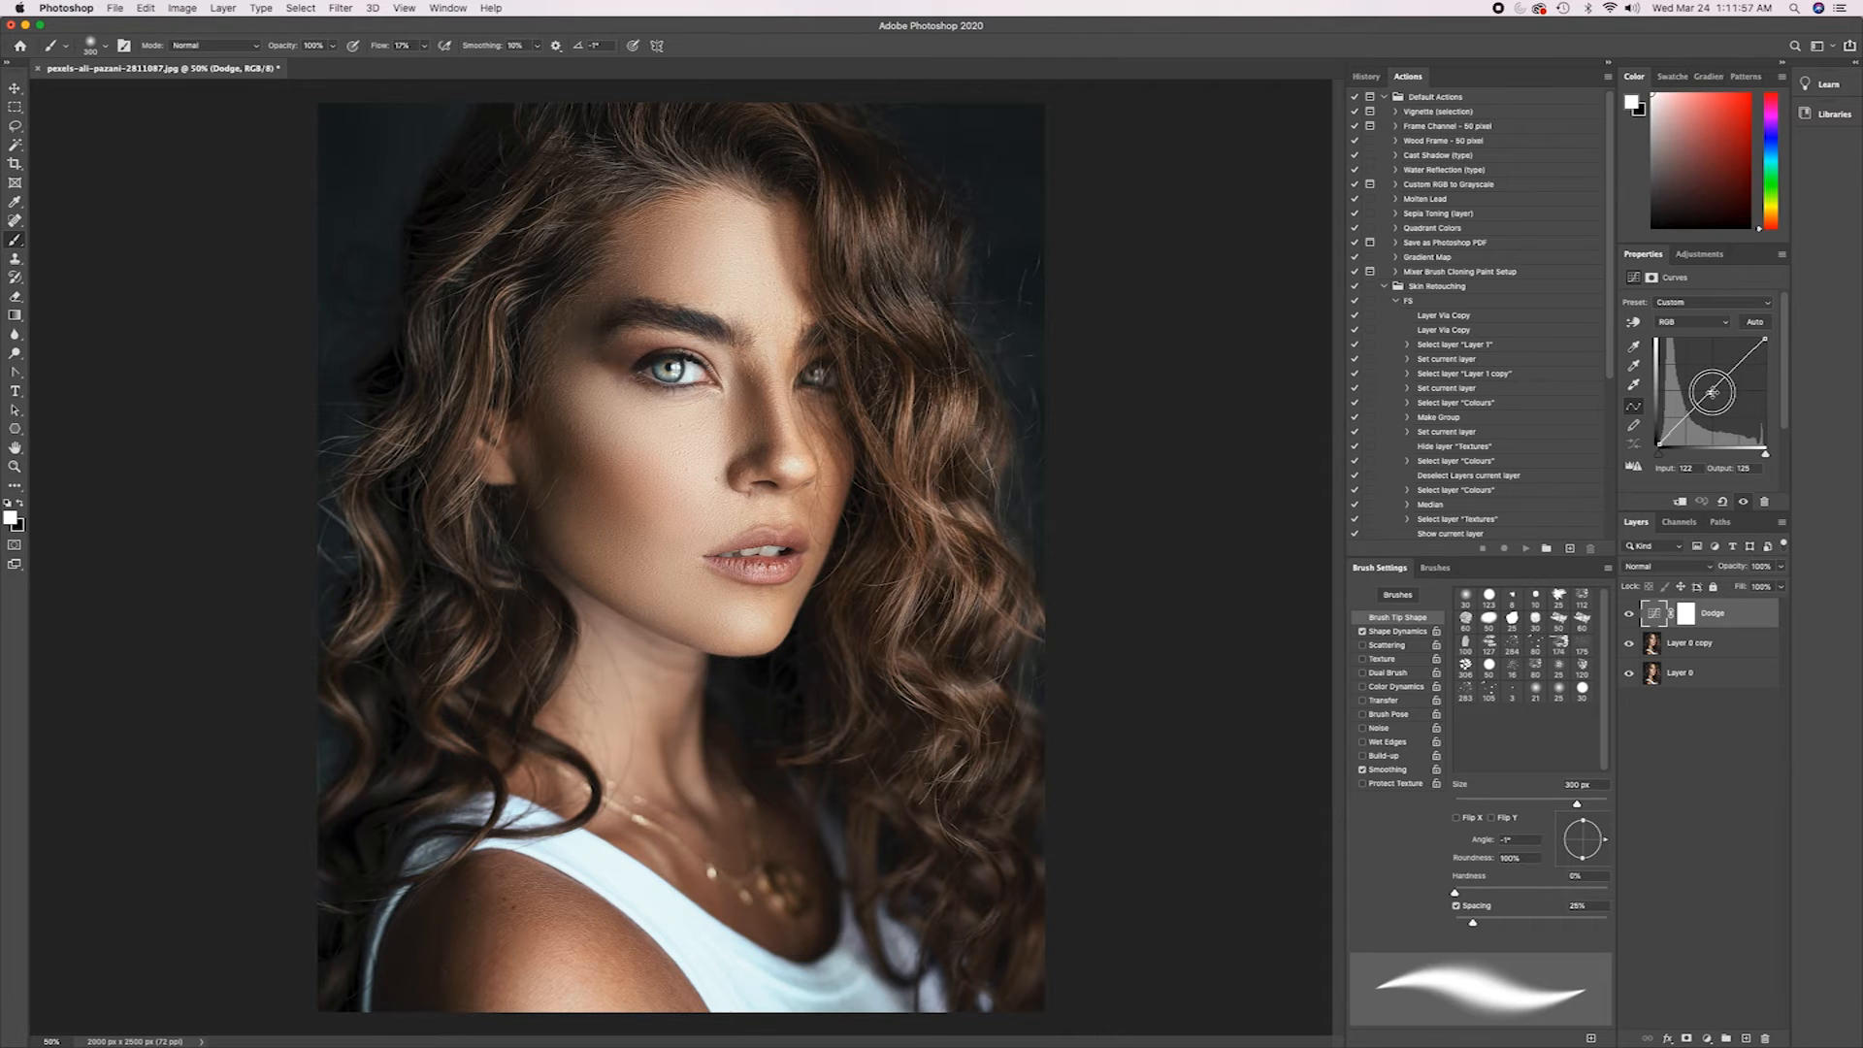
{"action": "left_click_drag", "start_coordinate": [1712, 392], "coordinate": [1706, 389]}
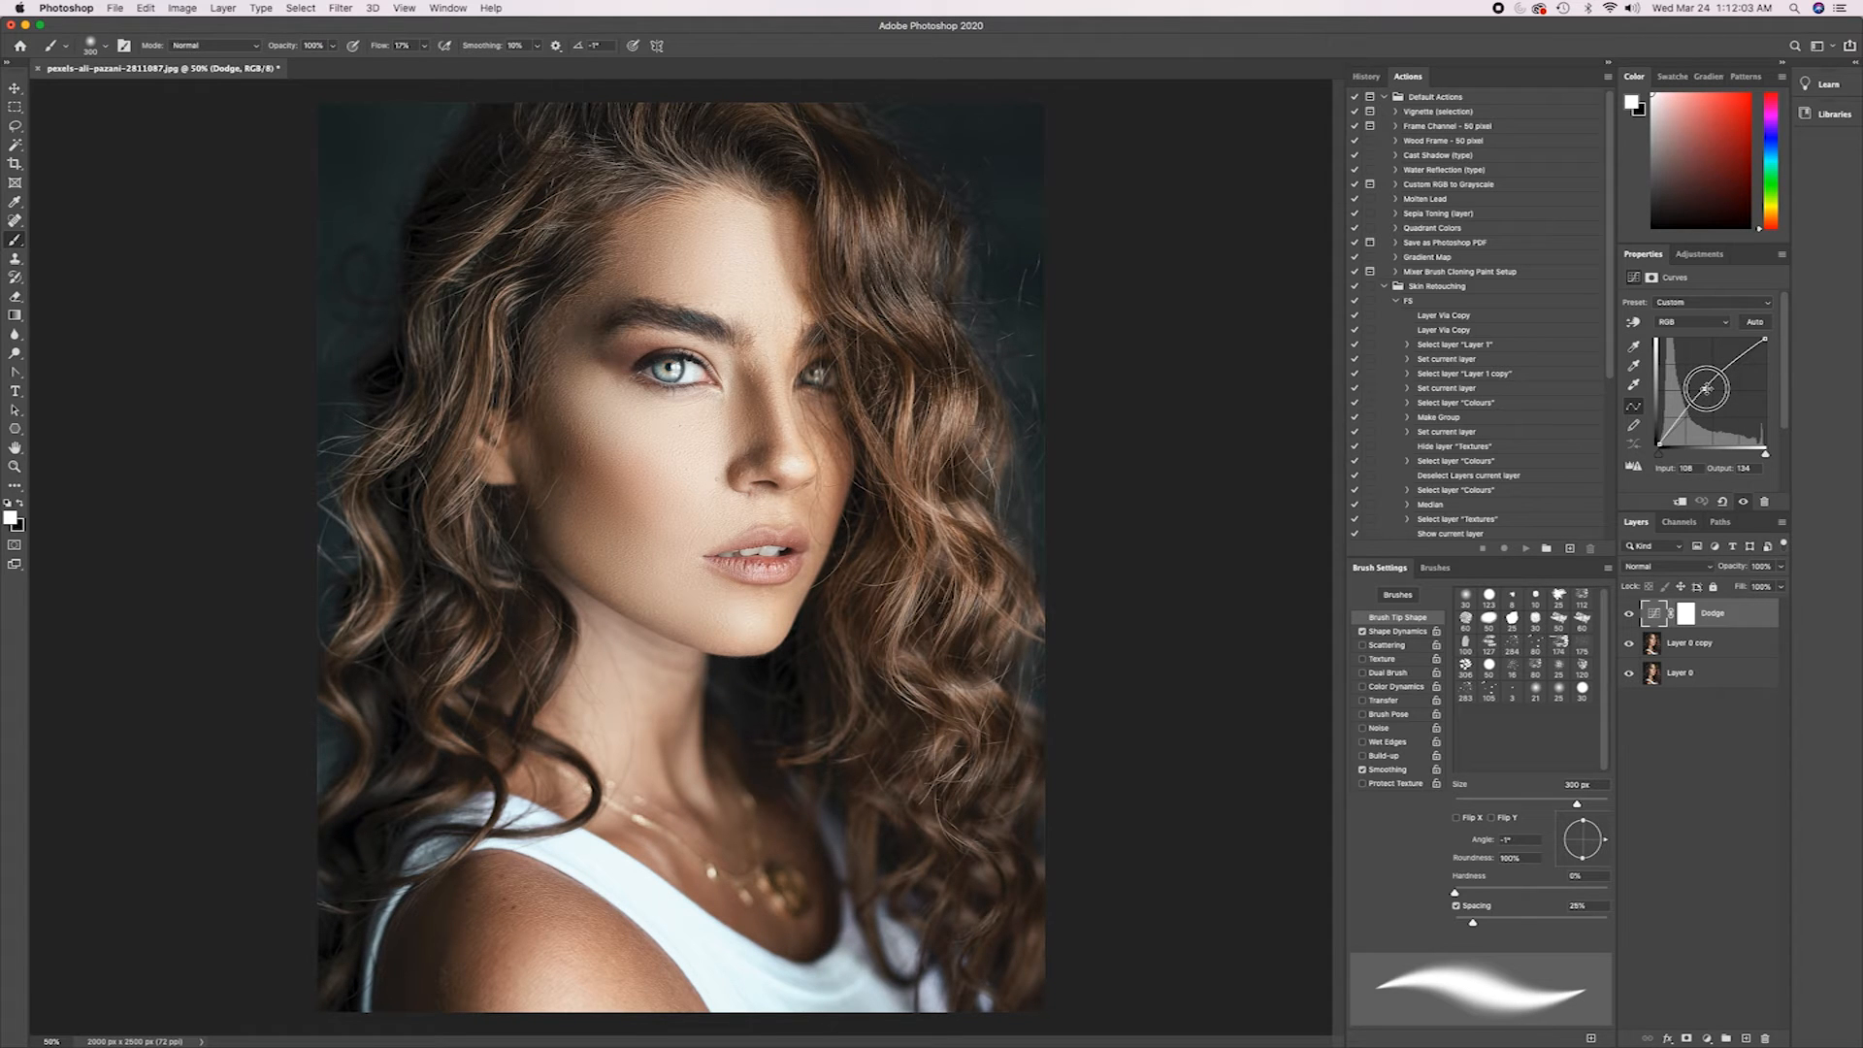
{"action": "left_click_drag", "start_coordinate": [1706, 389], "coordinate": [1706, 389]}
{"action": "left_click", "coordinate": [1680, 748]}
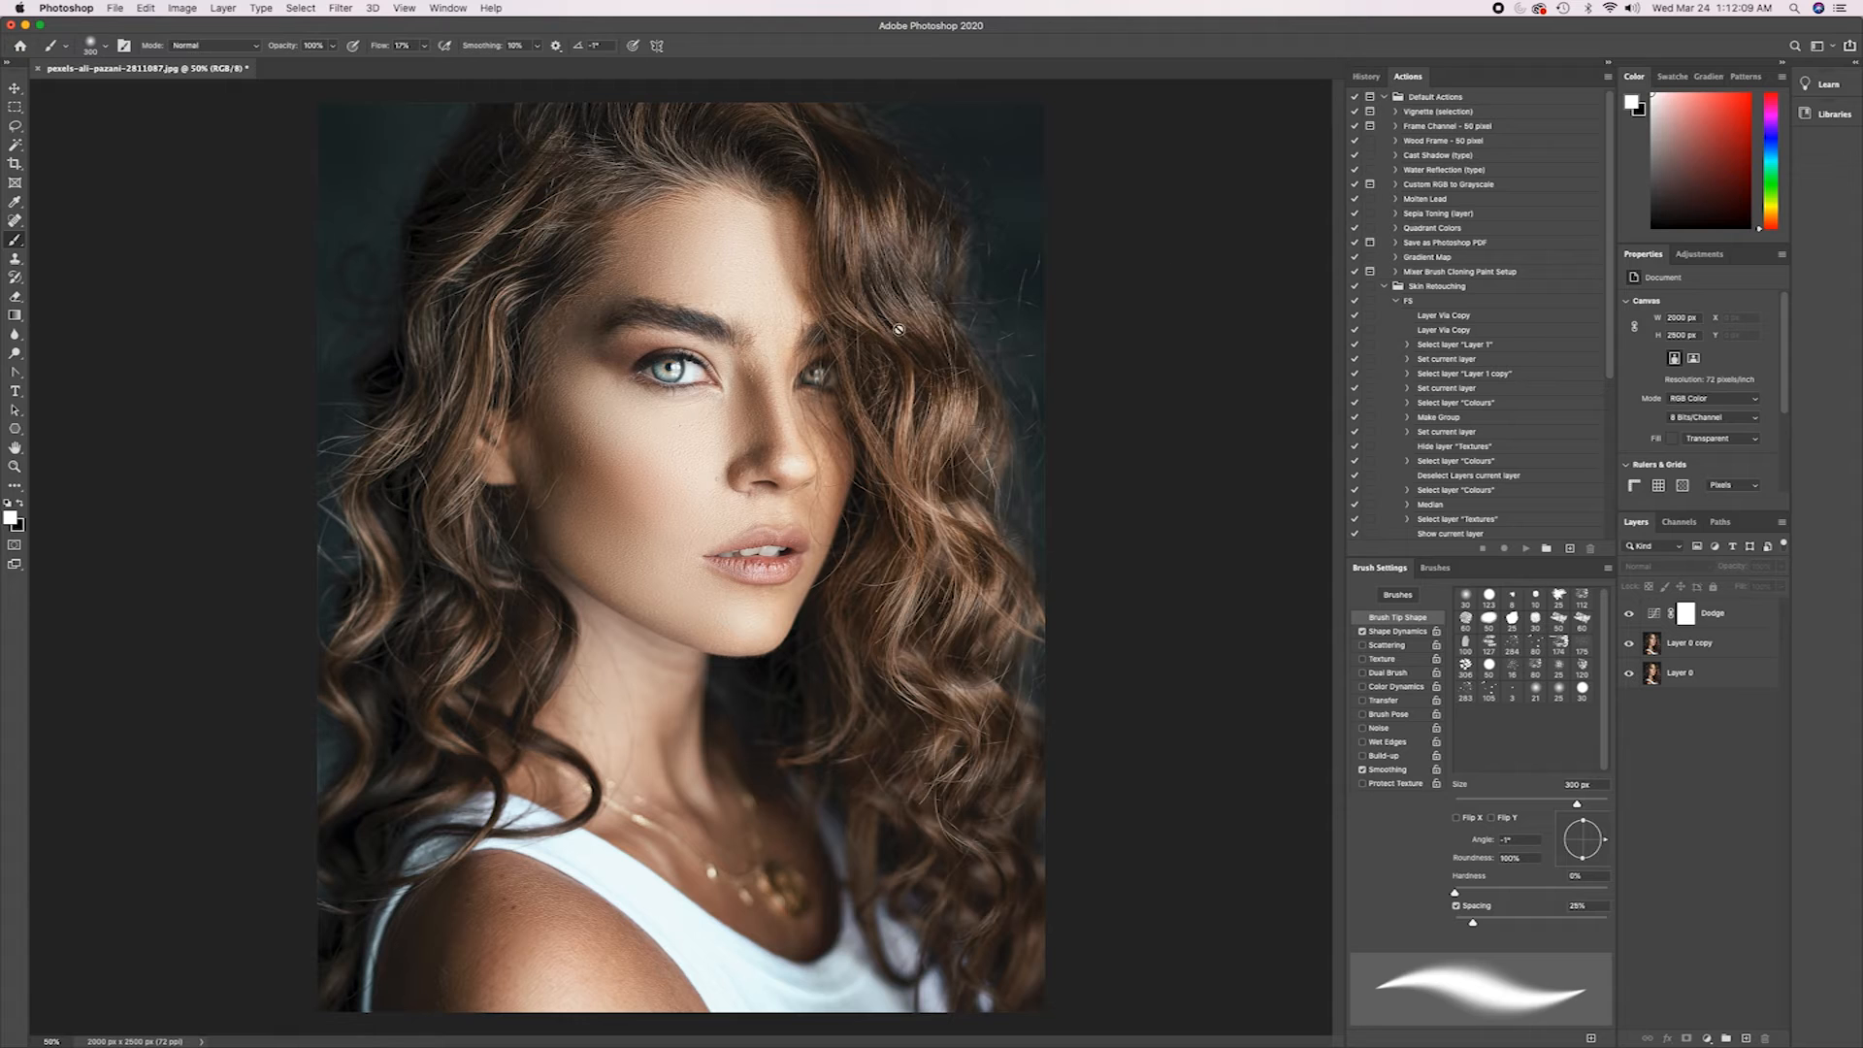
Add a second Curves adjustment layer above Dodge and pull its curve's midpoint down to darken the portrait.
{"action": "left_click", "coordinate": [1706, 1039]}
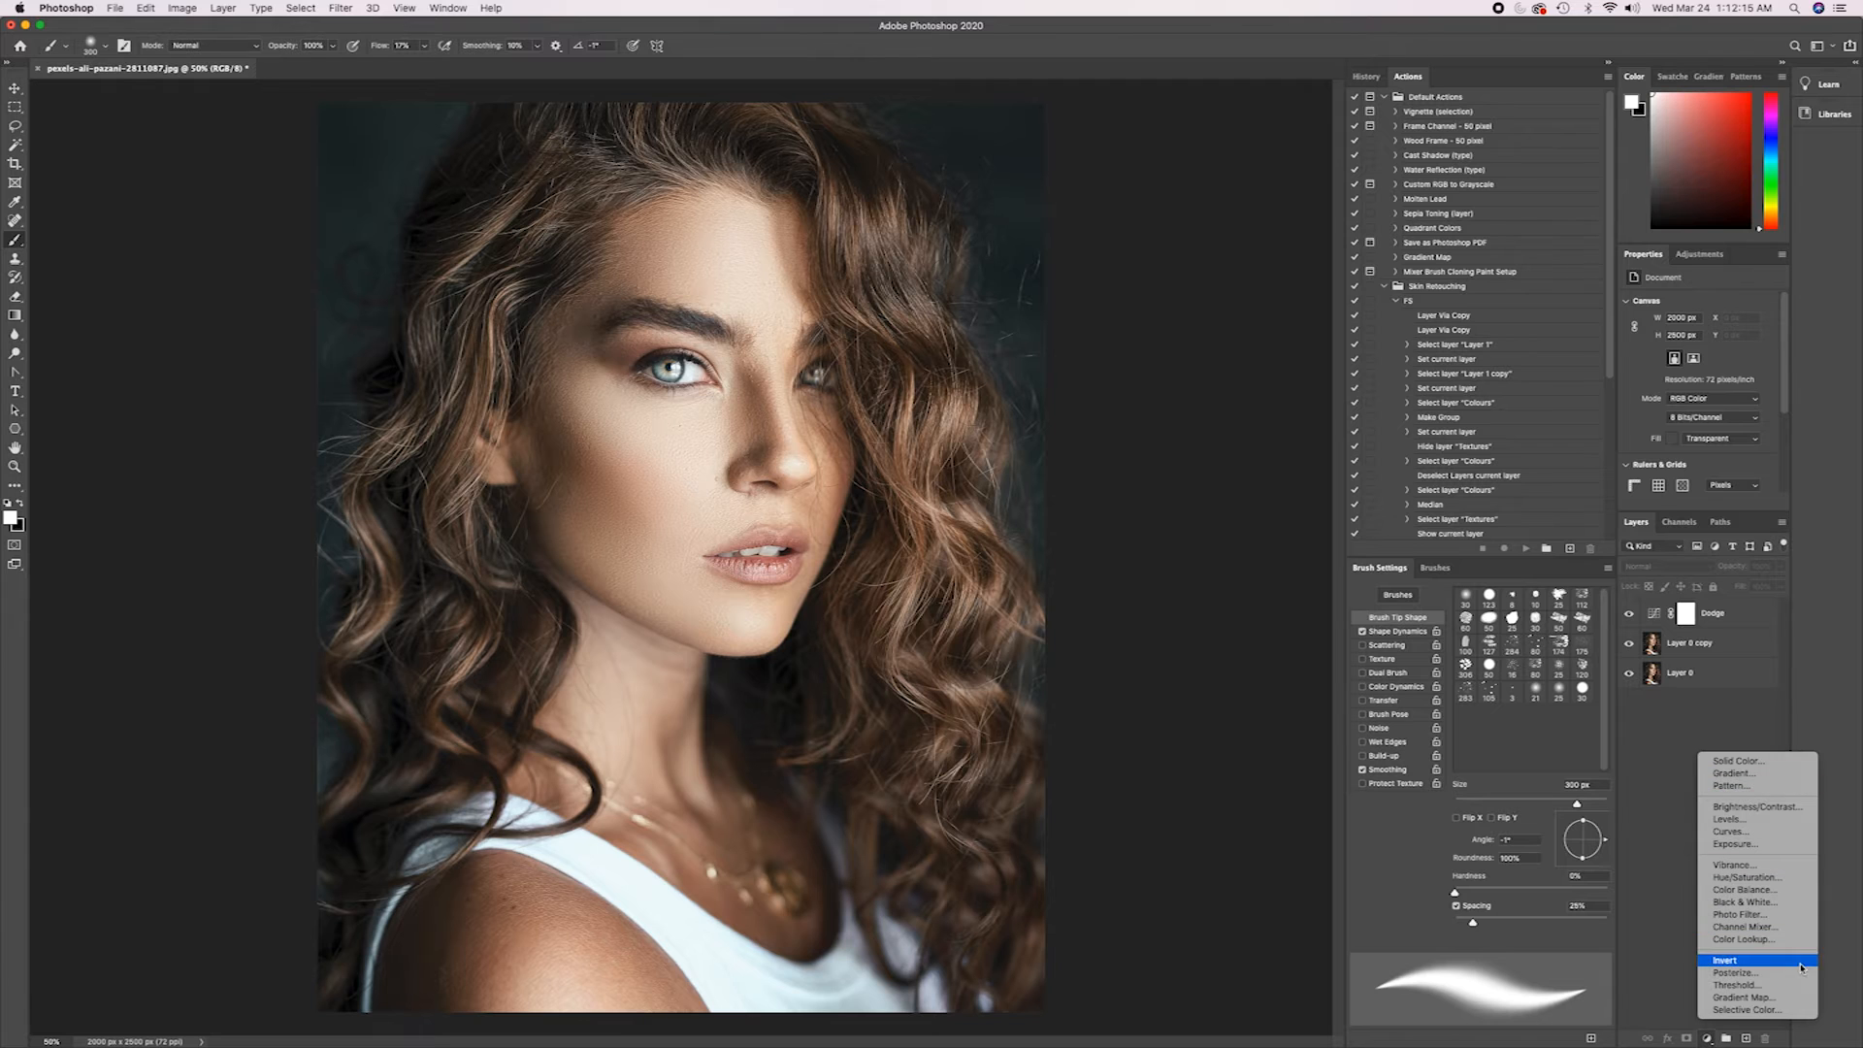
{"action": "left_click", "coordinate": [1727, 831]}
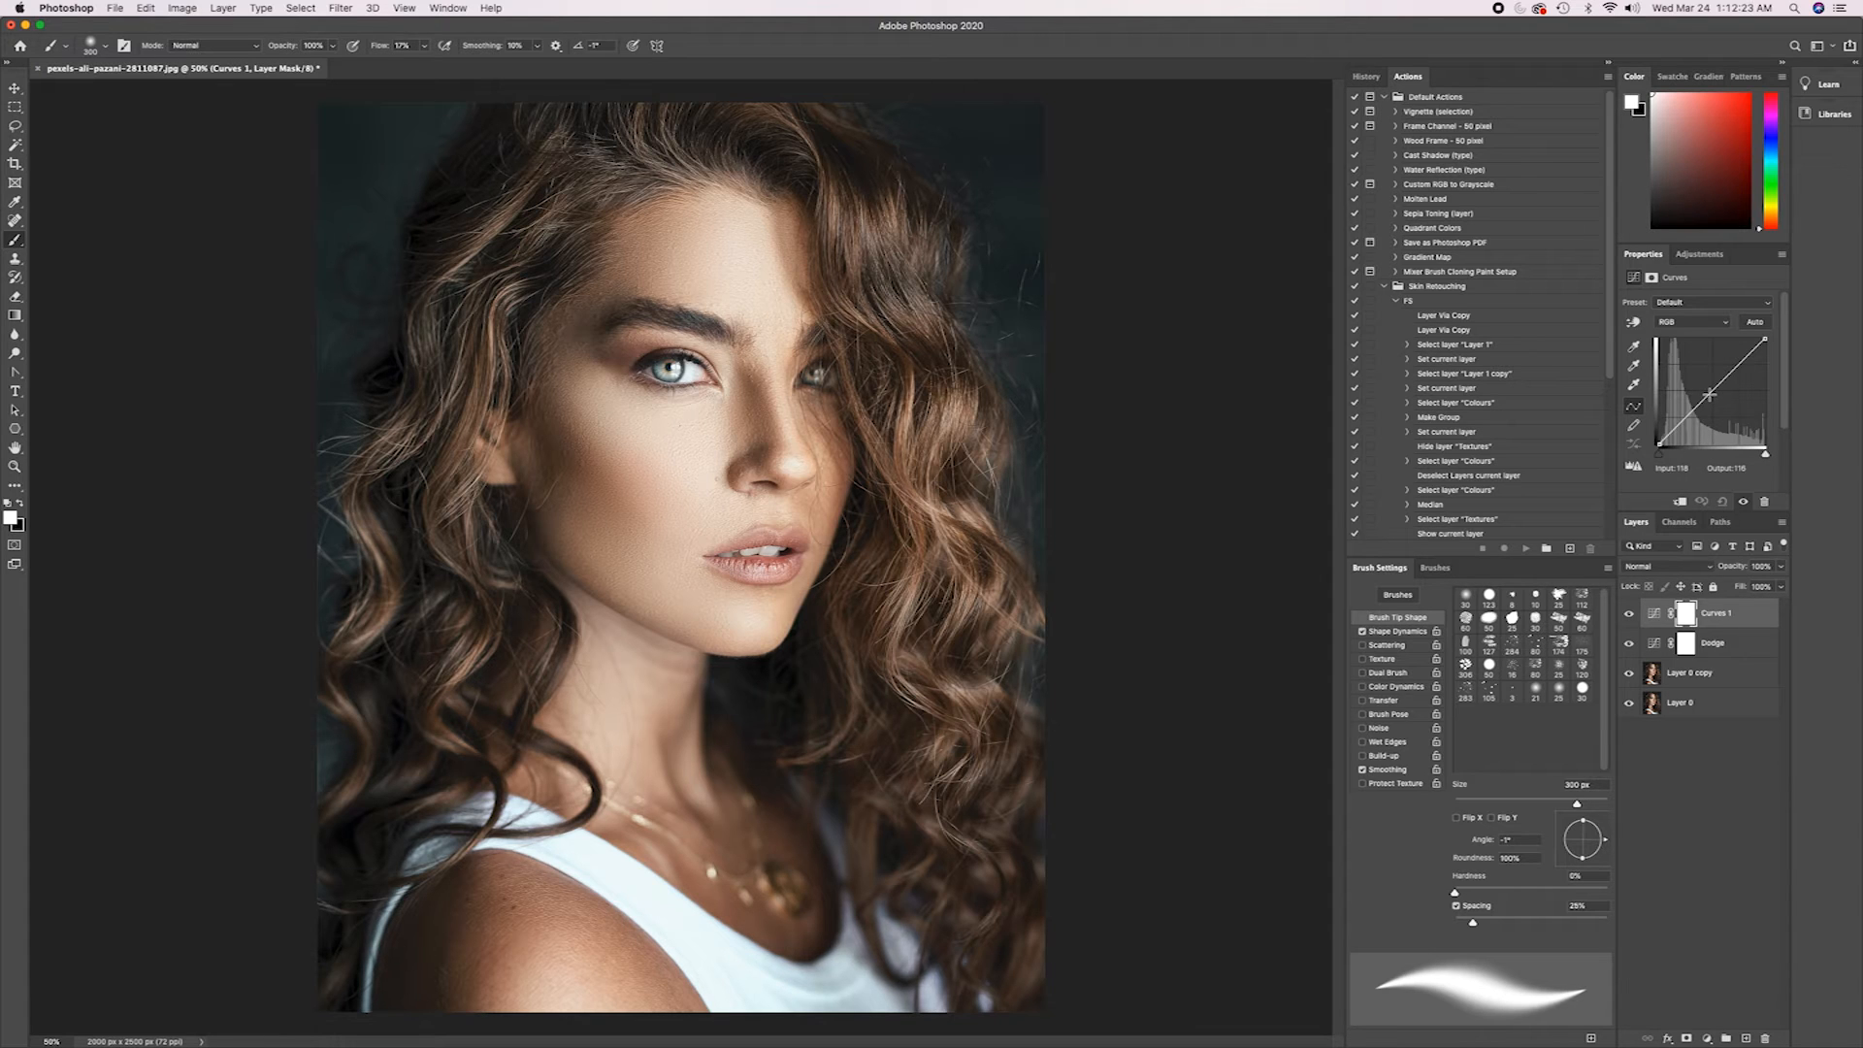
{"action": "left_click_drag", "start_coordinate": [1708, 395], "coordinate": [1717, 403]}
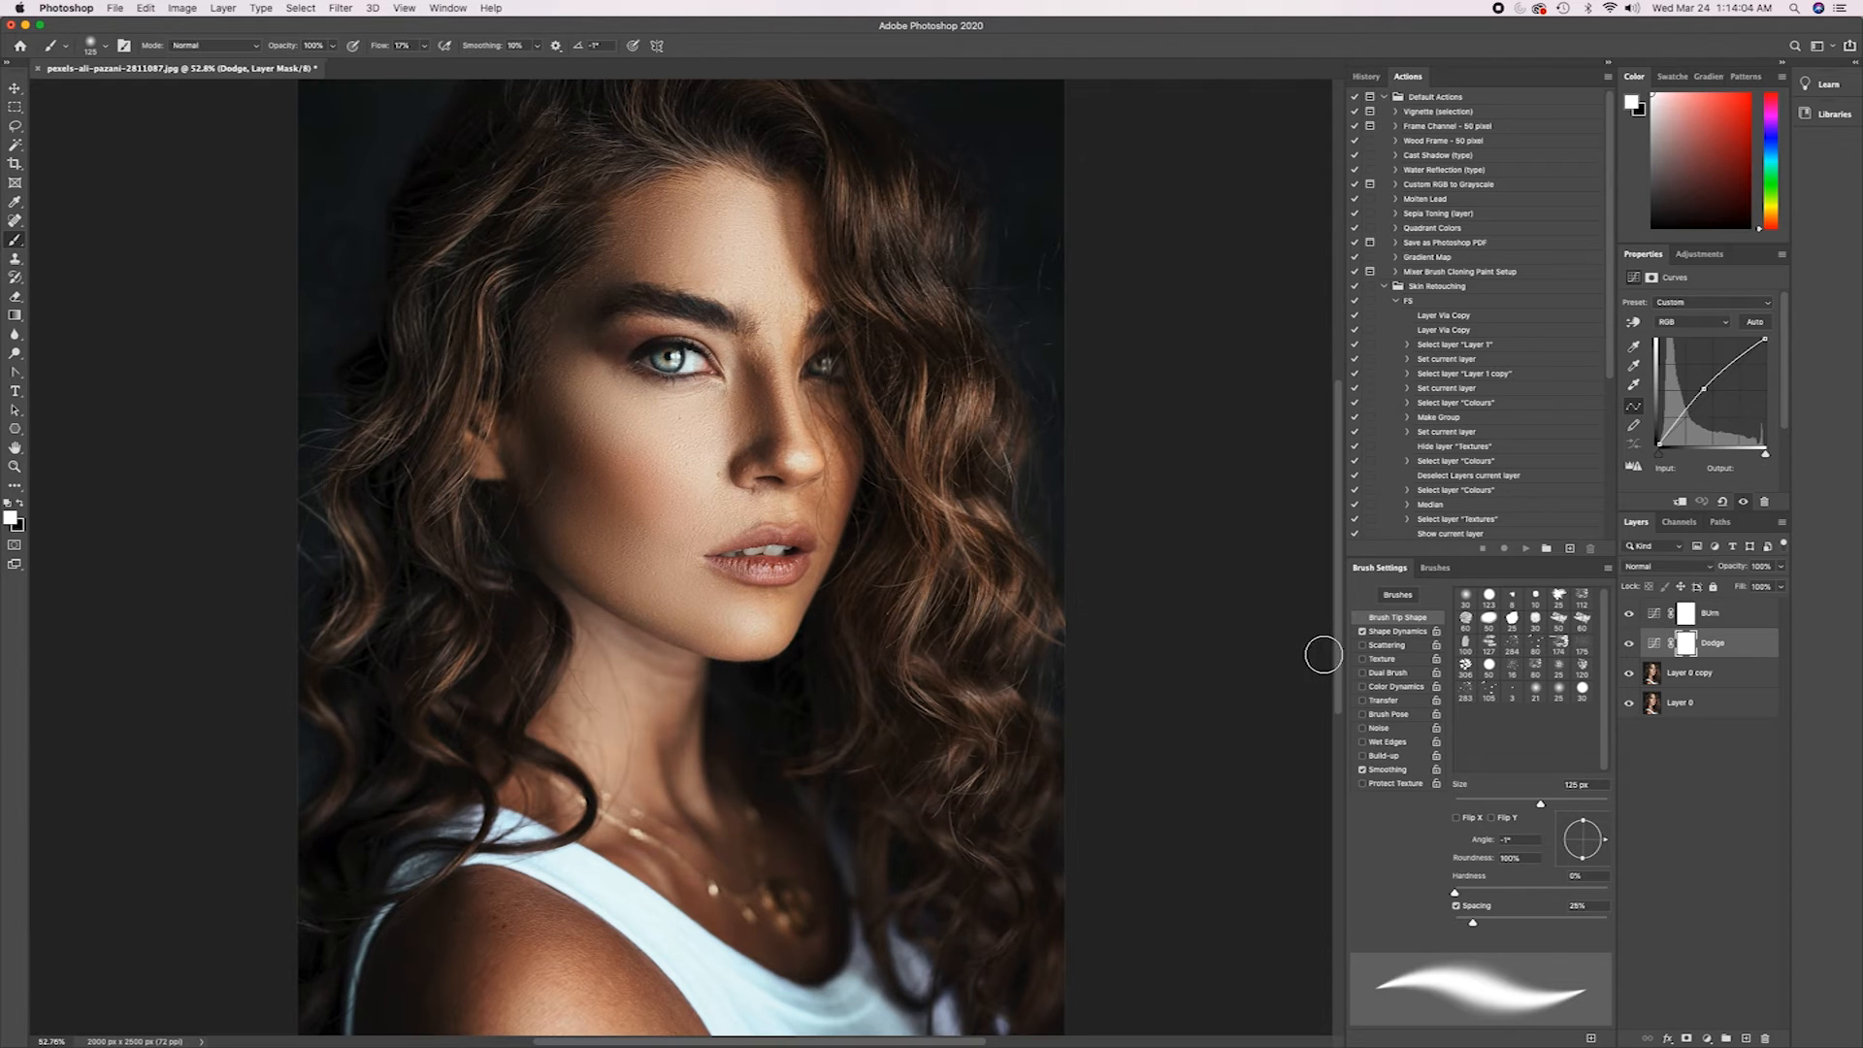
Invert the Dodge layer's mask to black.
{"action": "left_click", "coordinate": [1716, 649]}
{"action": "left_click", "coordinate": [1689, 644]}
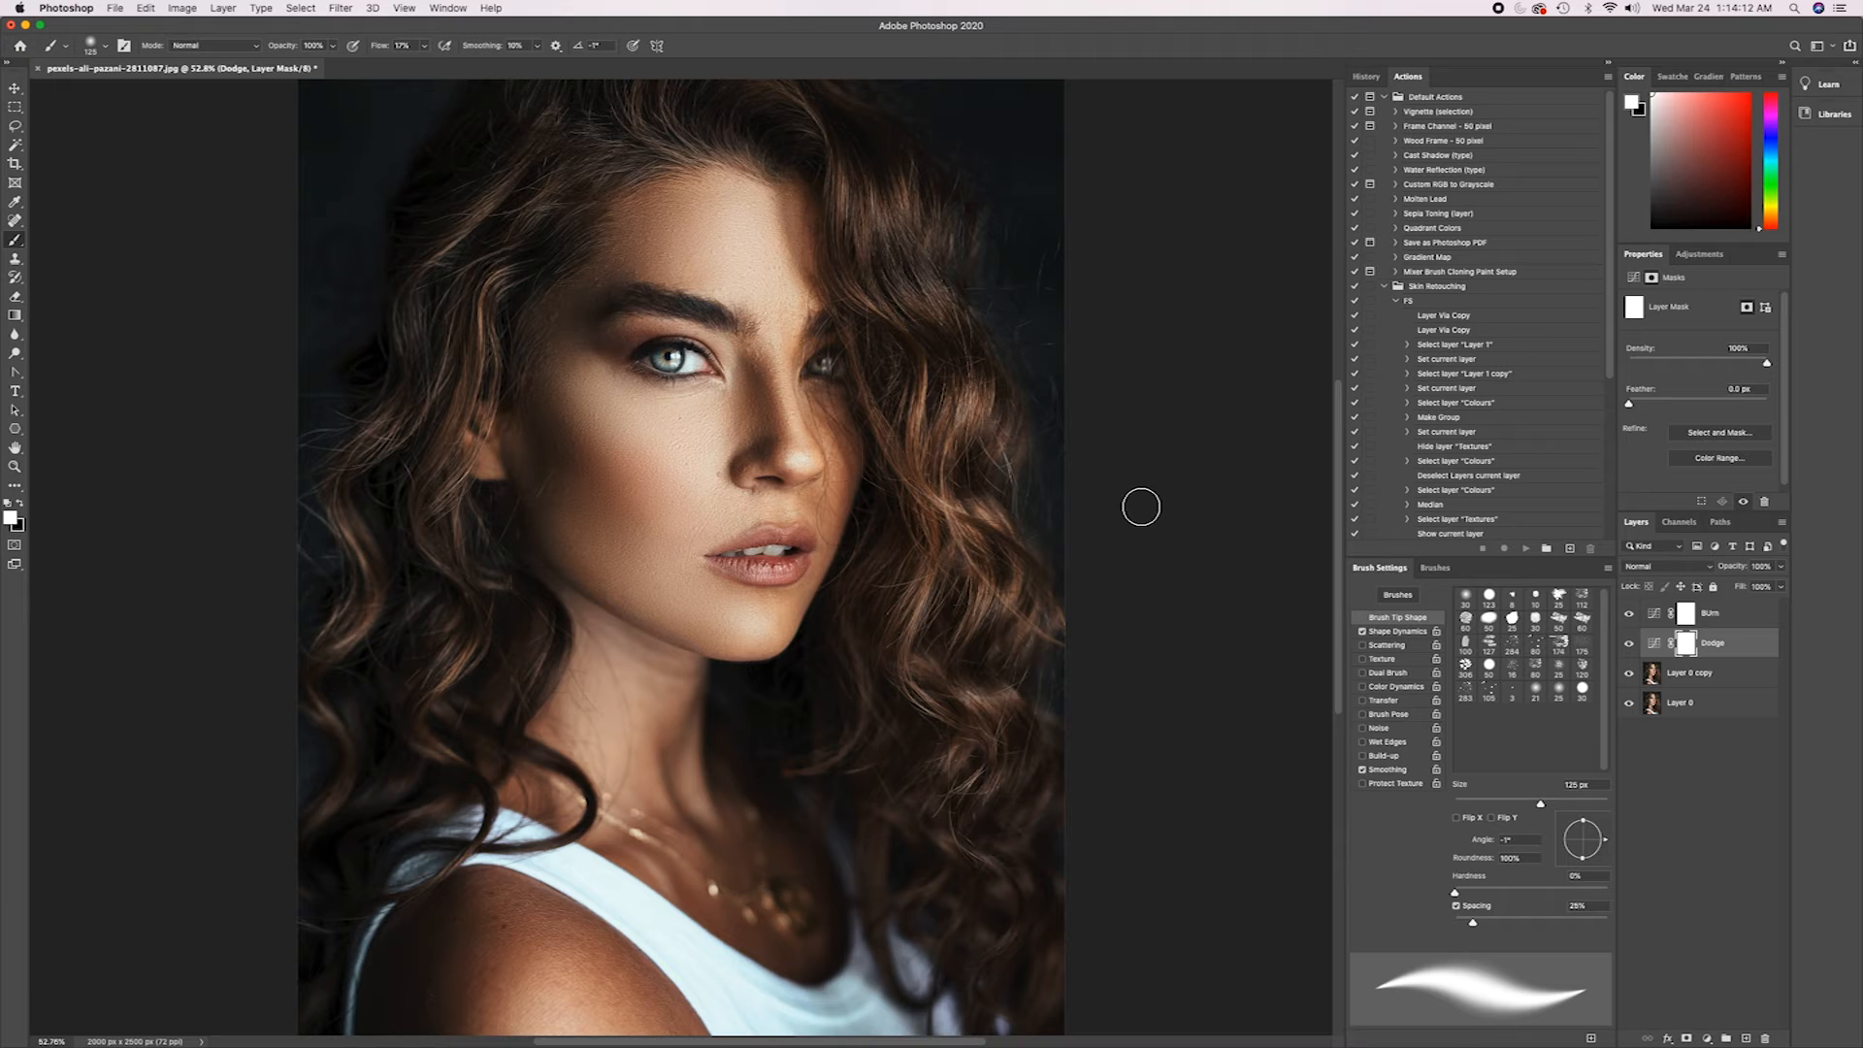
{"action": "key", "text": "super+i"}
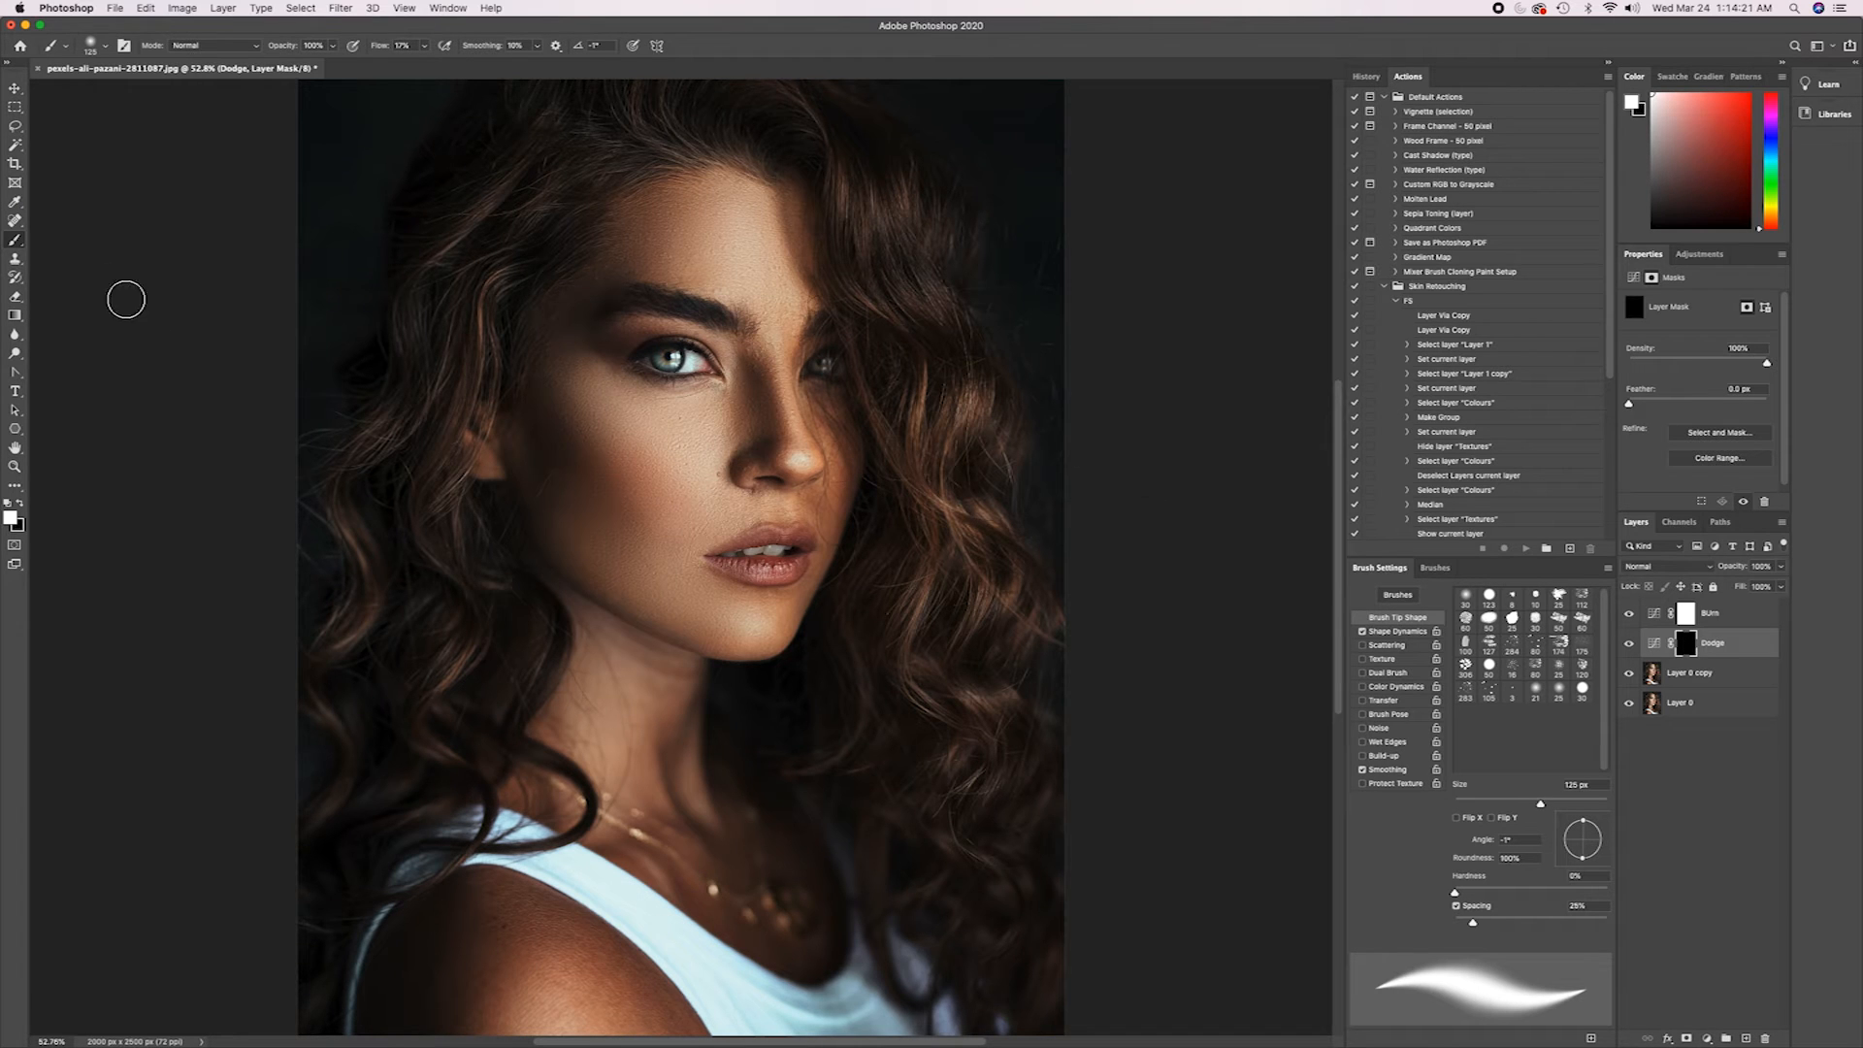
Paint white on the Dodge mask over the cheek below the eye with a soft 90 px brush.
{"action": "left_click", "coordinate": [20, 240]}
{"action": "key", "text": "z"}
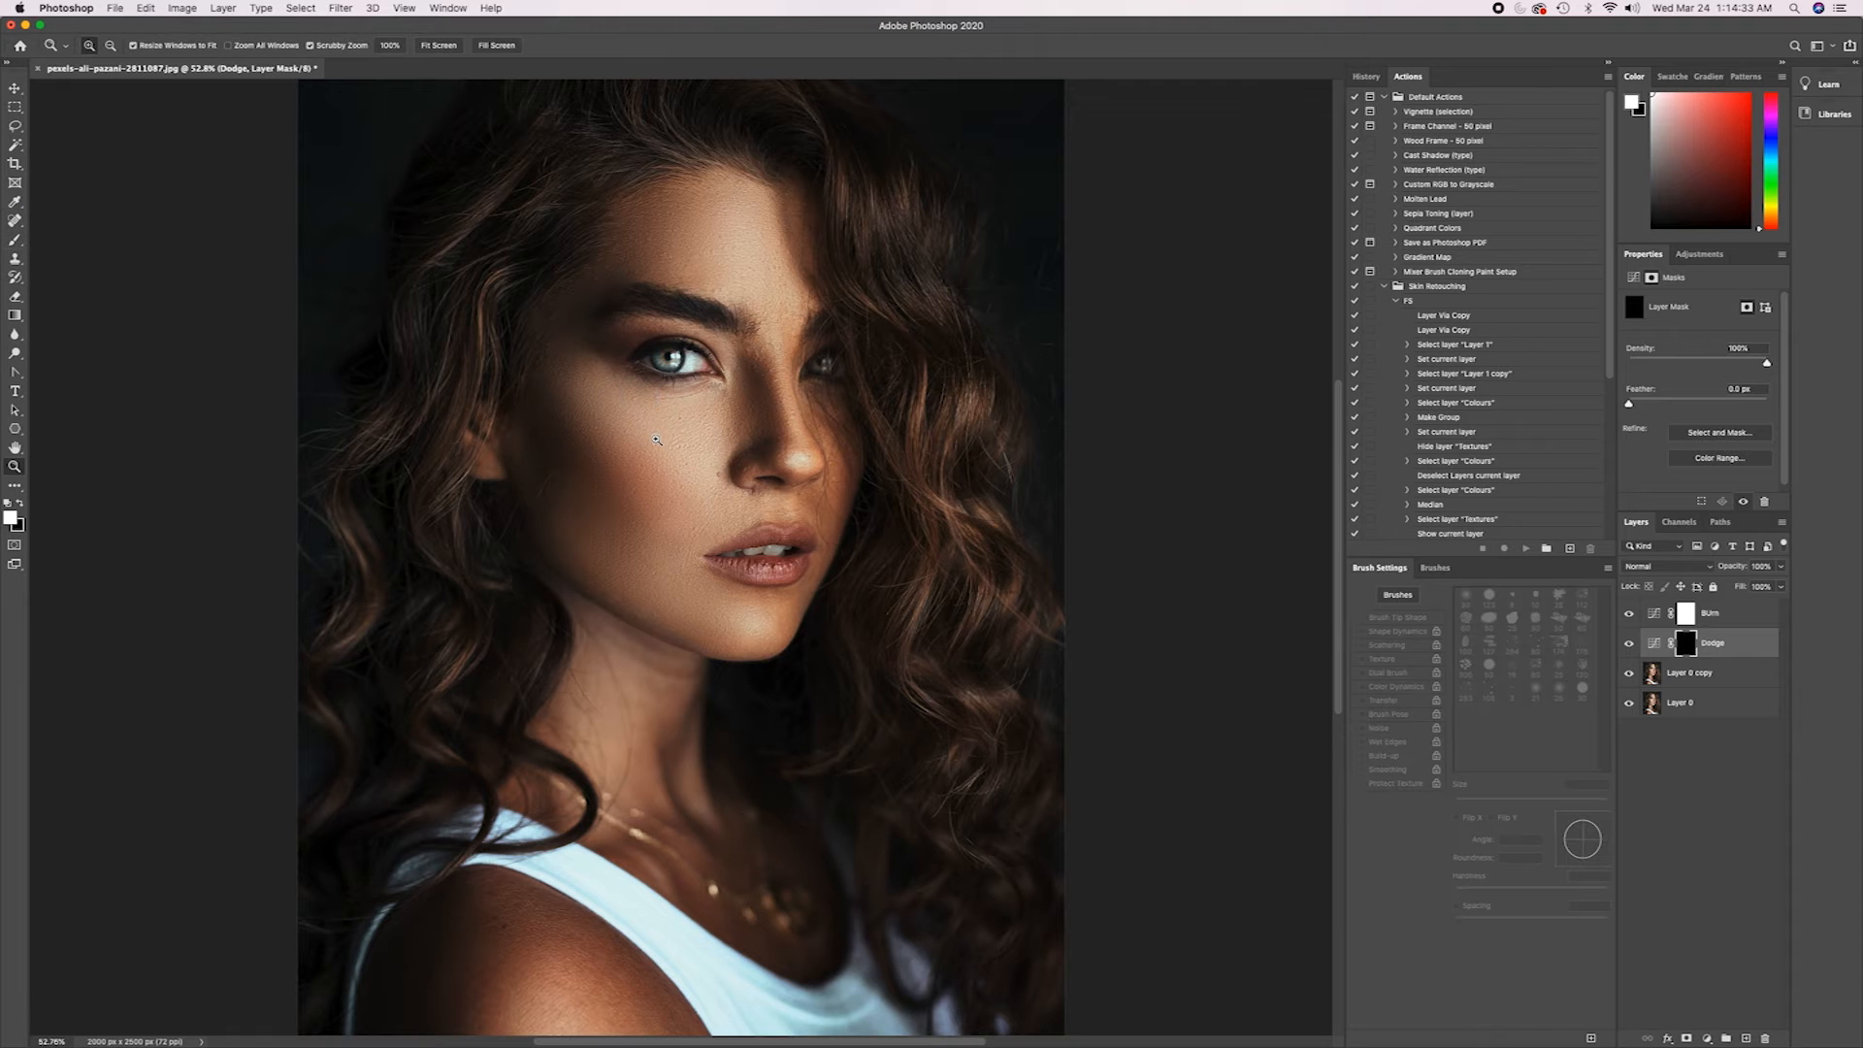
{"action": "left_click", "coordinate": [660, 411]}
{"action": "left_click_drag", "start_coordinate": [659, 411], "coordinate": [664, 399]}
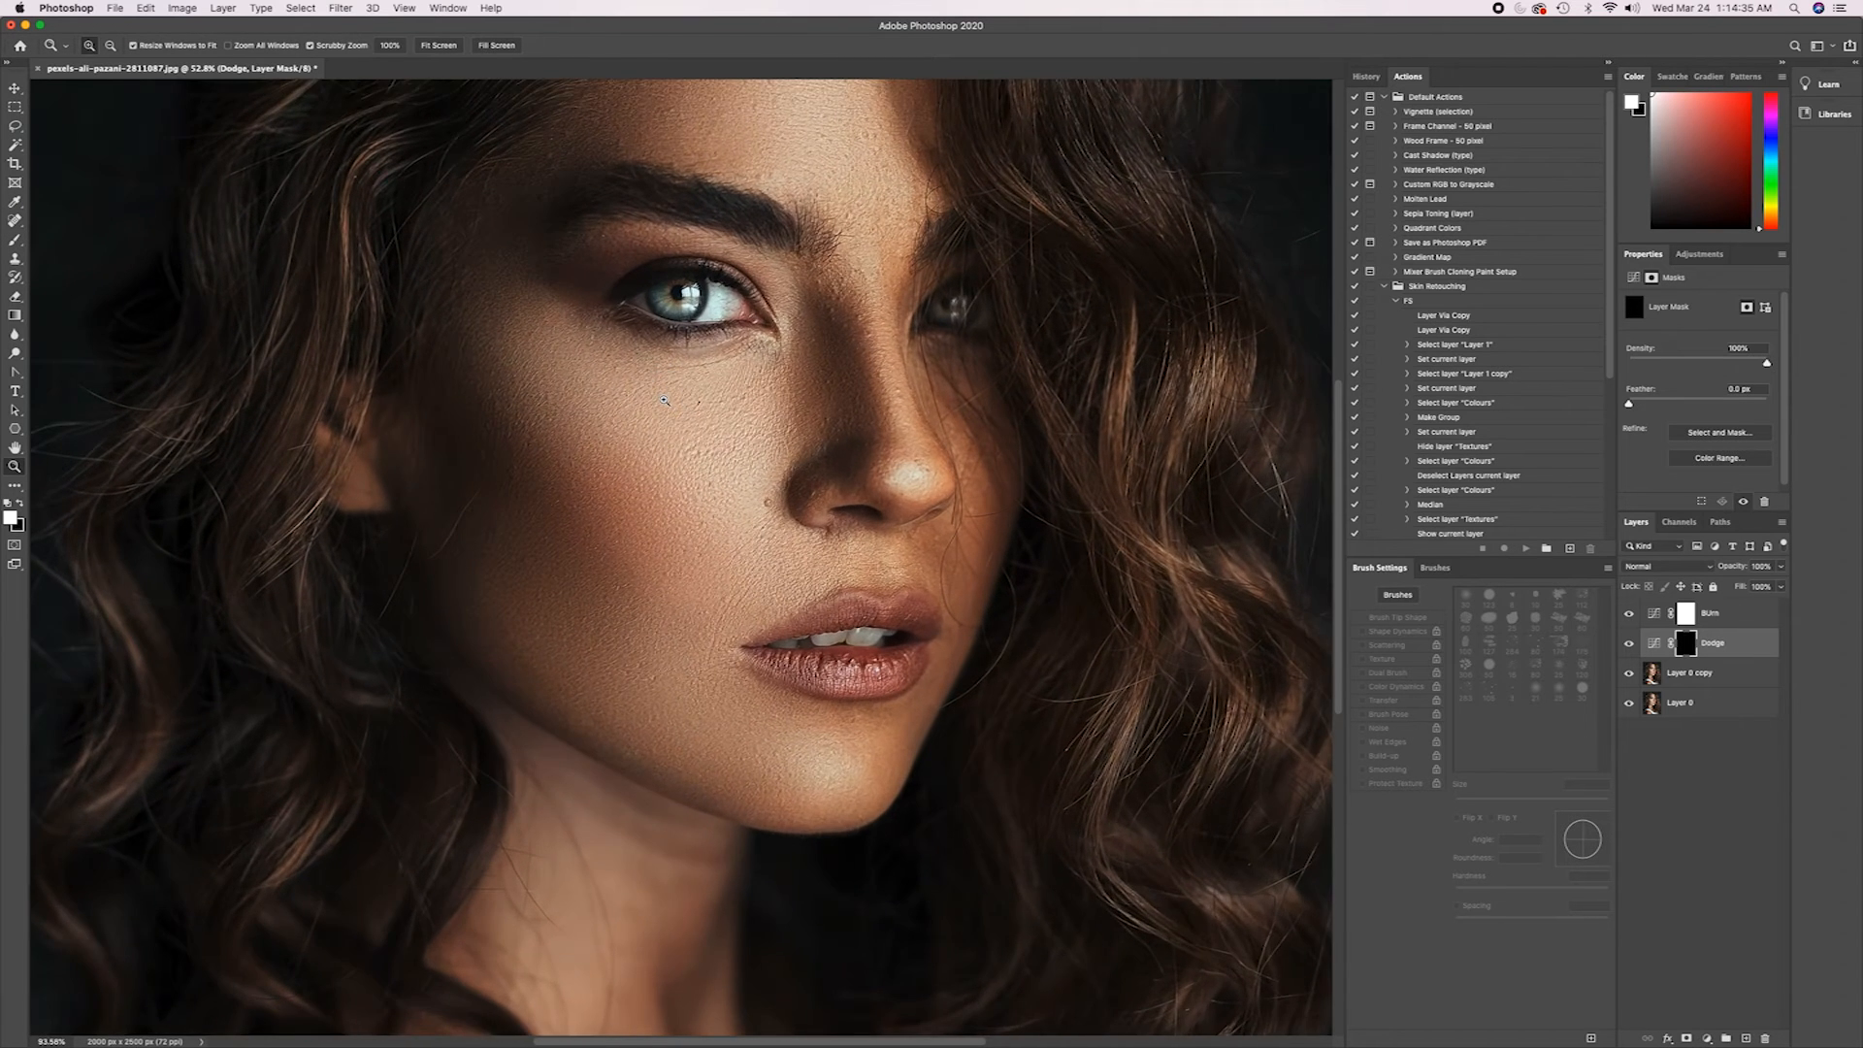
{"action": "left_click_drag", "start_coordinate": [745, 357], "coordinate": [742, 363]}
{"action": "key", "text": "b"}
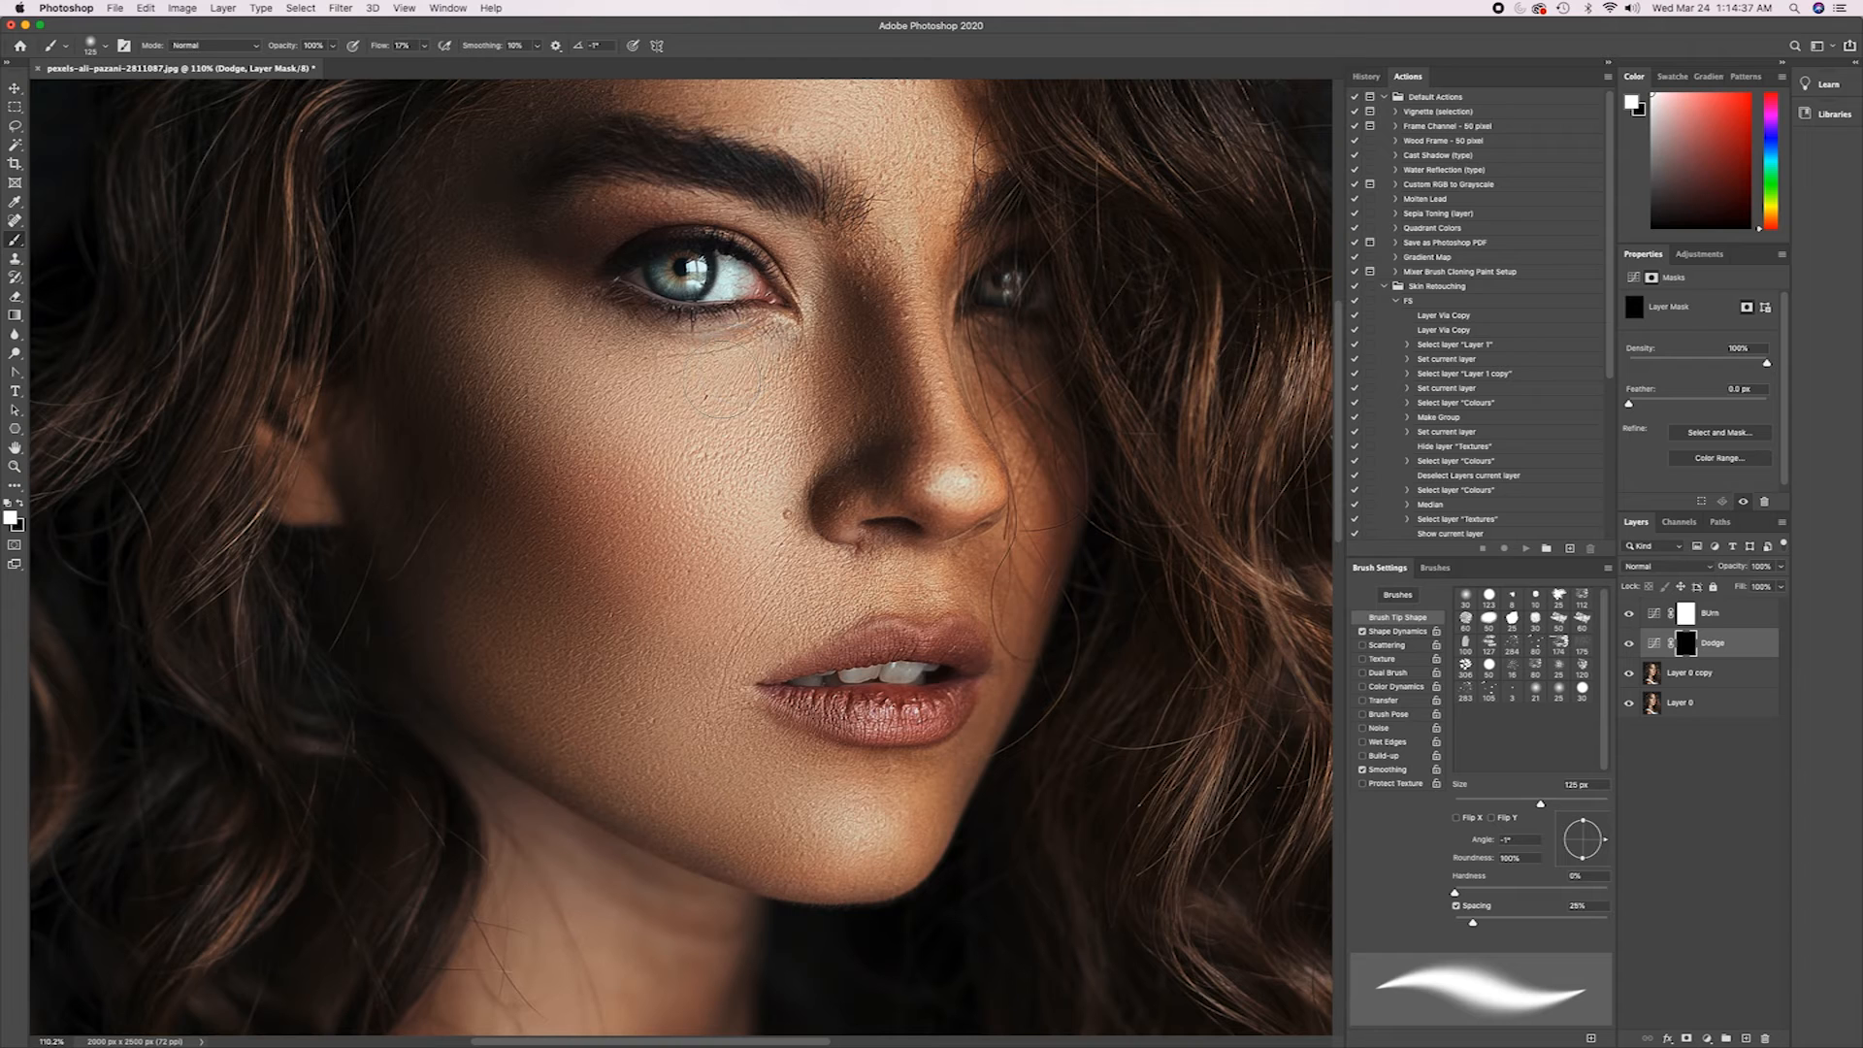
{"action": "key", "text": "bracketleft"}
{"action": "key", "text": "bracketleft"}
{"action": "mouse_move", "coordinate": [702, 348]}
{"action": "left_mouse_down"}
{"action": "mouse_move", "coordinate": [603, 311]}
{"action": "mouse_move", "coordinate": [674, 341]}
{"action": "mouse_move", "coordinate": [739, 342]}
{"action": "mouse_move", "coordinate": [748, 325]}
{"action": "mouse_move", "coordinate": [748, 366]}
{"action": "mouse_move", "coordinate": [674, 404]}
{"action": "left_mouse_up"}
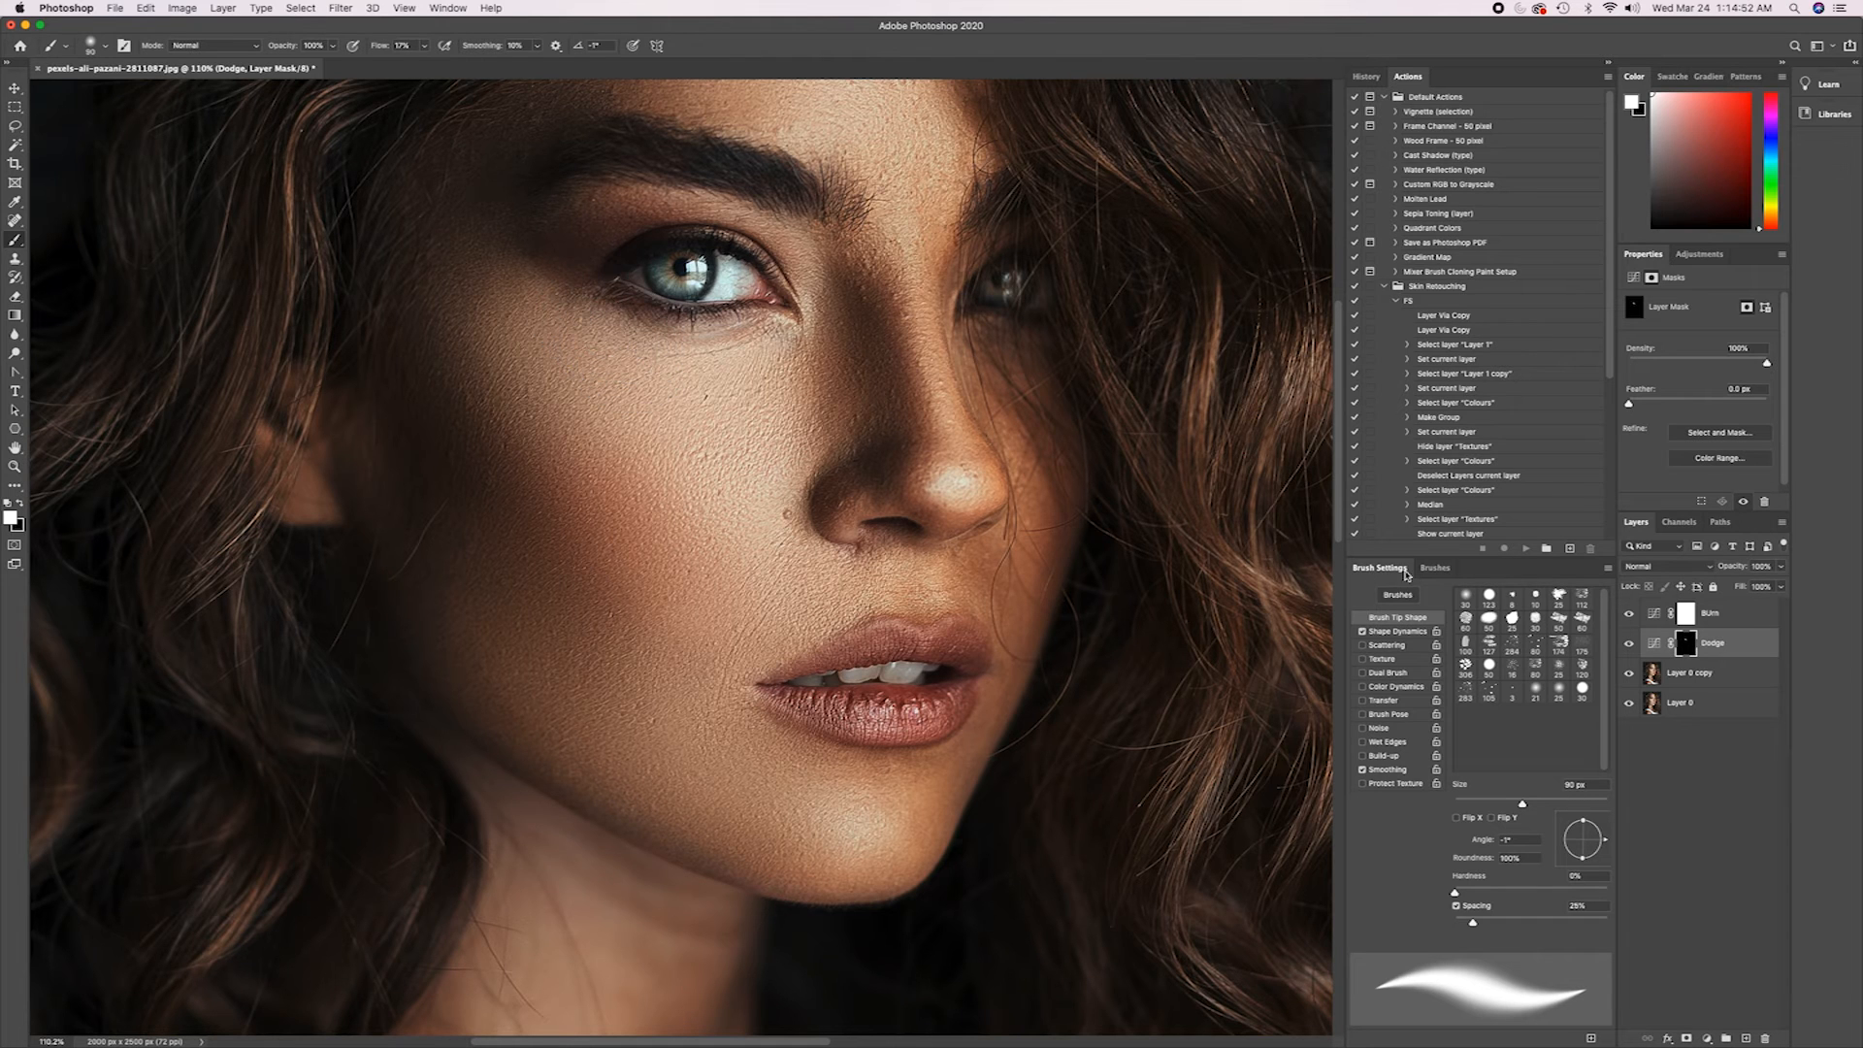
{"action": "left_click", "coordinate": [1783, 589]}
{"action": "mouse_move", "coordinate": [1783, 607]}
{"action": "left_mouse_down"}
{"action": "mouse_move", "coordinate": [1696, 606]}
{"action": "mouse_move", "coordinate": [1786, 633]}
{"action": "mouse_move", "coordinate": [1781, 574]}
{"action": "mouse_move", "coordinate": [1767, 580]}
{"action": "mouse_move", "coordinate": [1785, 601]}
{"action": "left_mouse_up"}
{"action": "left_click", "coordinate": [1781, 573]}
{"action": "left_click", "coordinate": [1780, 572]}
{"action": "left_click", "coordinate": [1716, 779]}
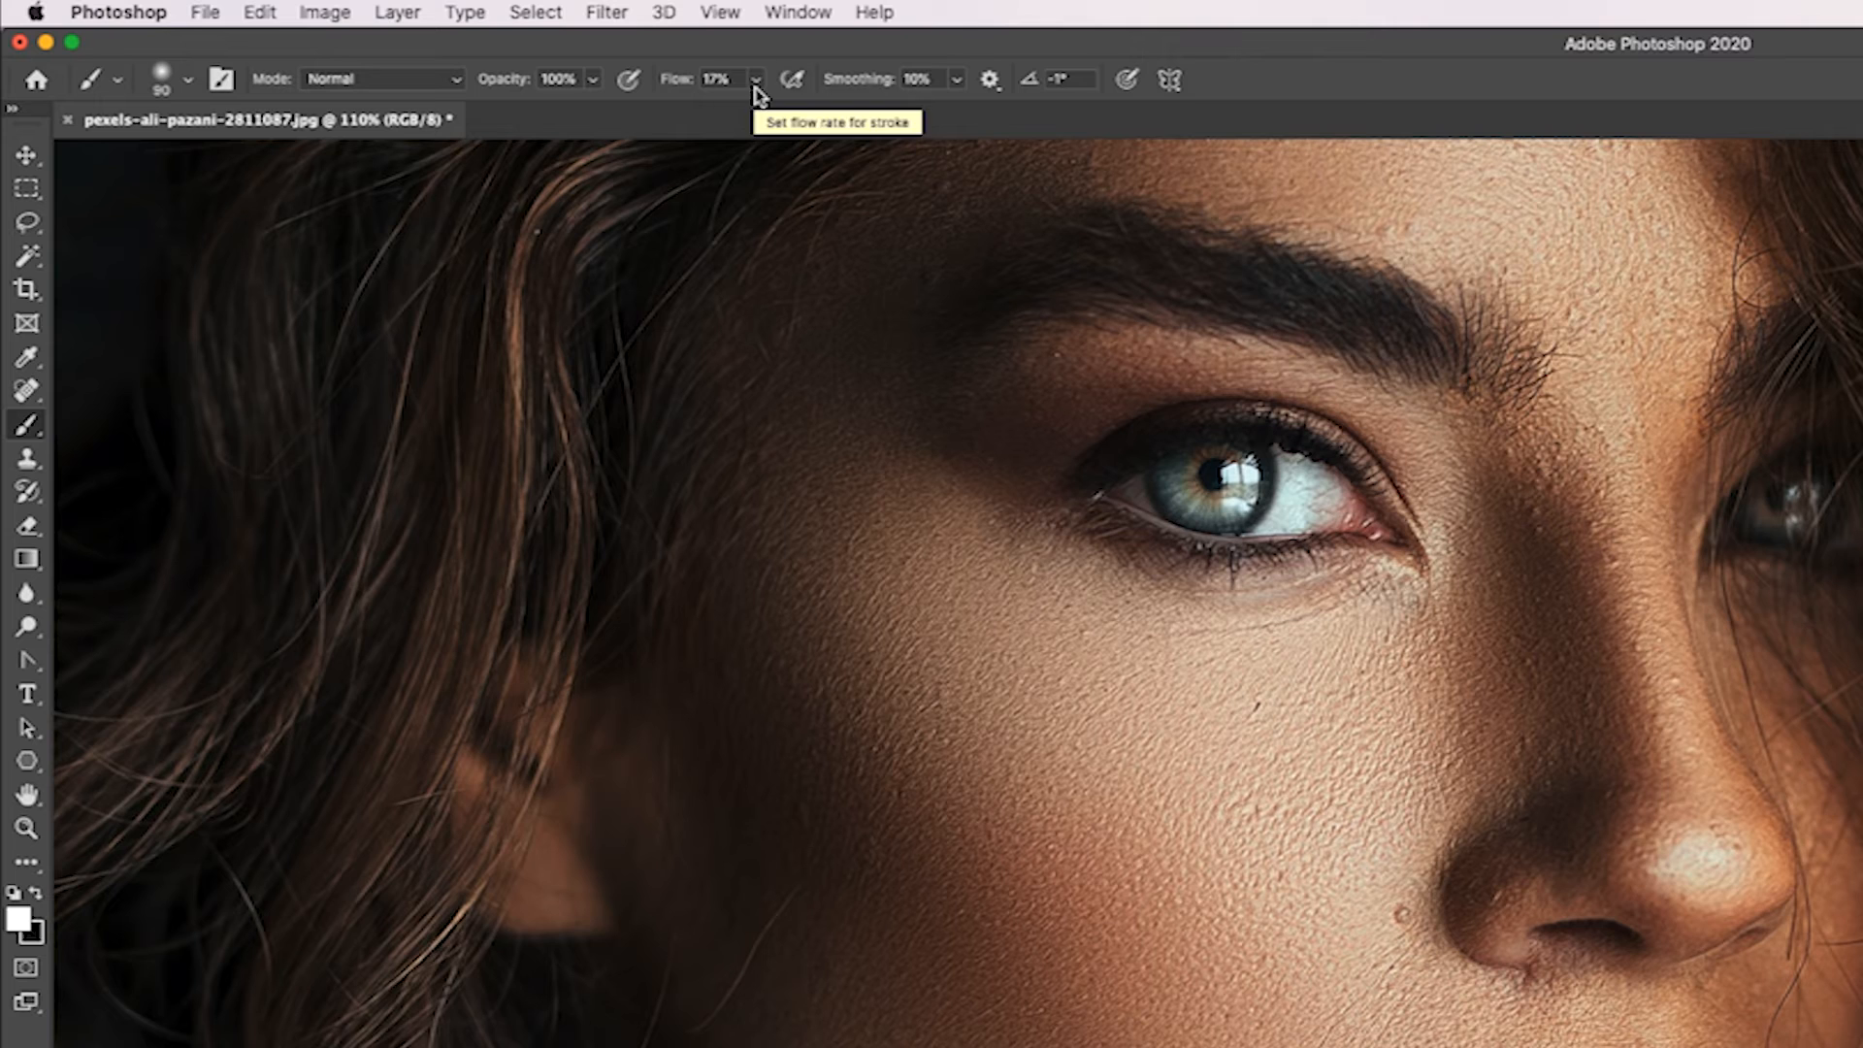
Set the brush flow to 10%.
{"action": "left_click", "coordinate": [756, 80]}
{"action": "left_click_drag", "start_coordinate": [755, 113], "coordinate": [748, 113]}
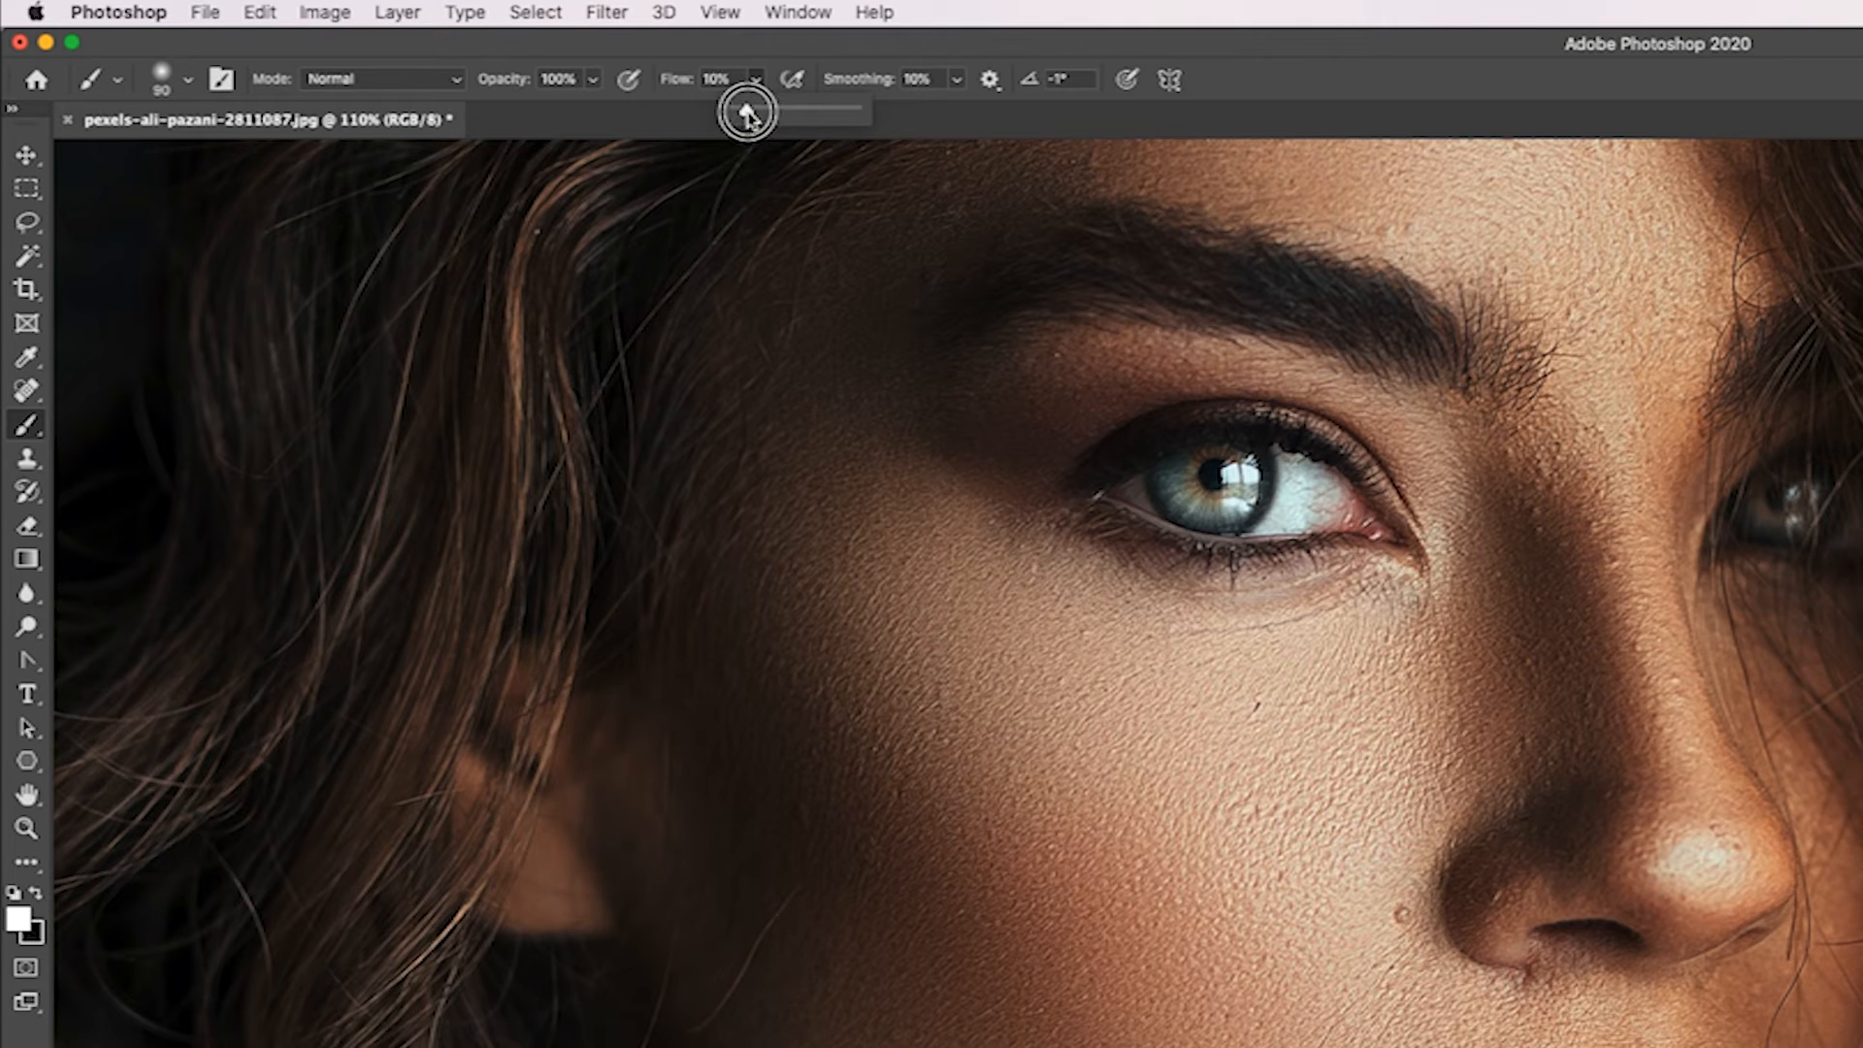
{"action": "left_click_drag", "start_coordinate": [746, 114], "coordinate": [972, 769]}
{"action": "left_click_drag", "start_coordinate": [859, 116], "coordinate": [749, 138]}
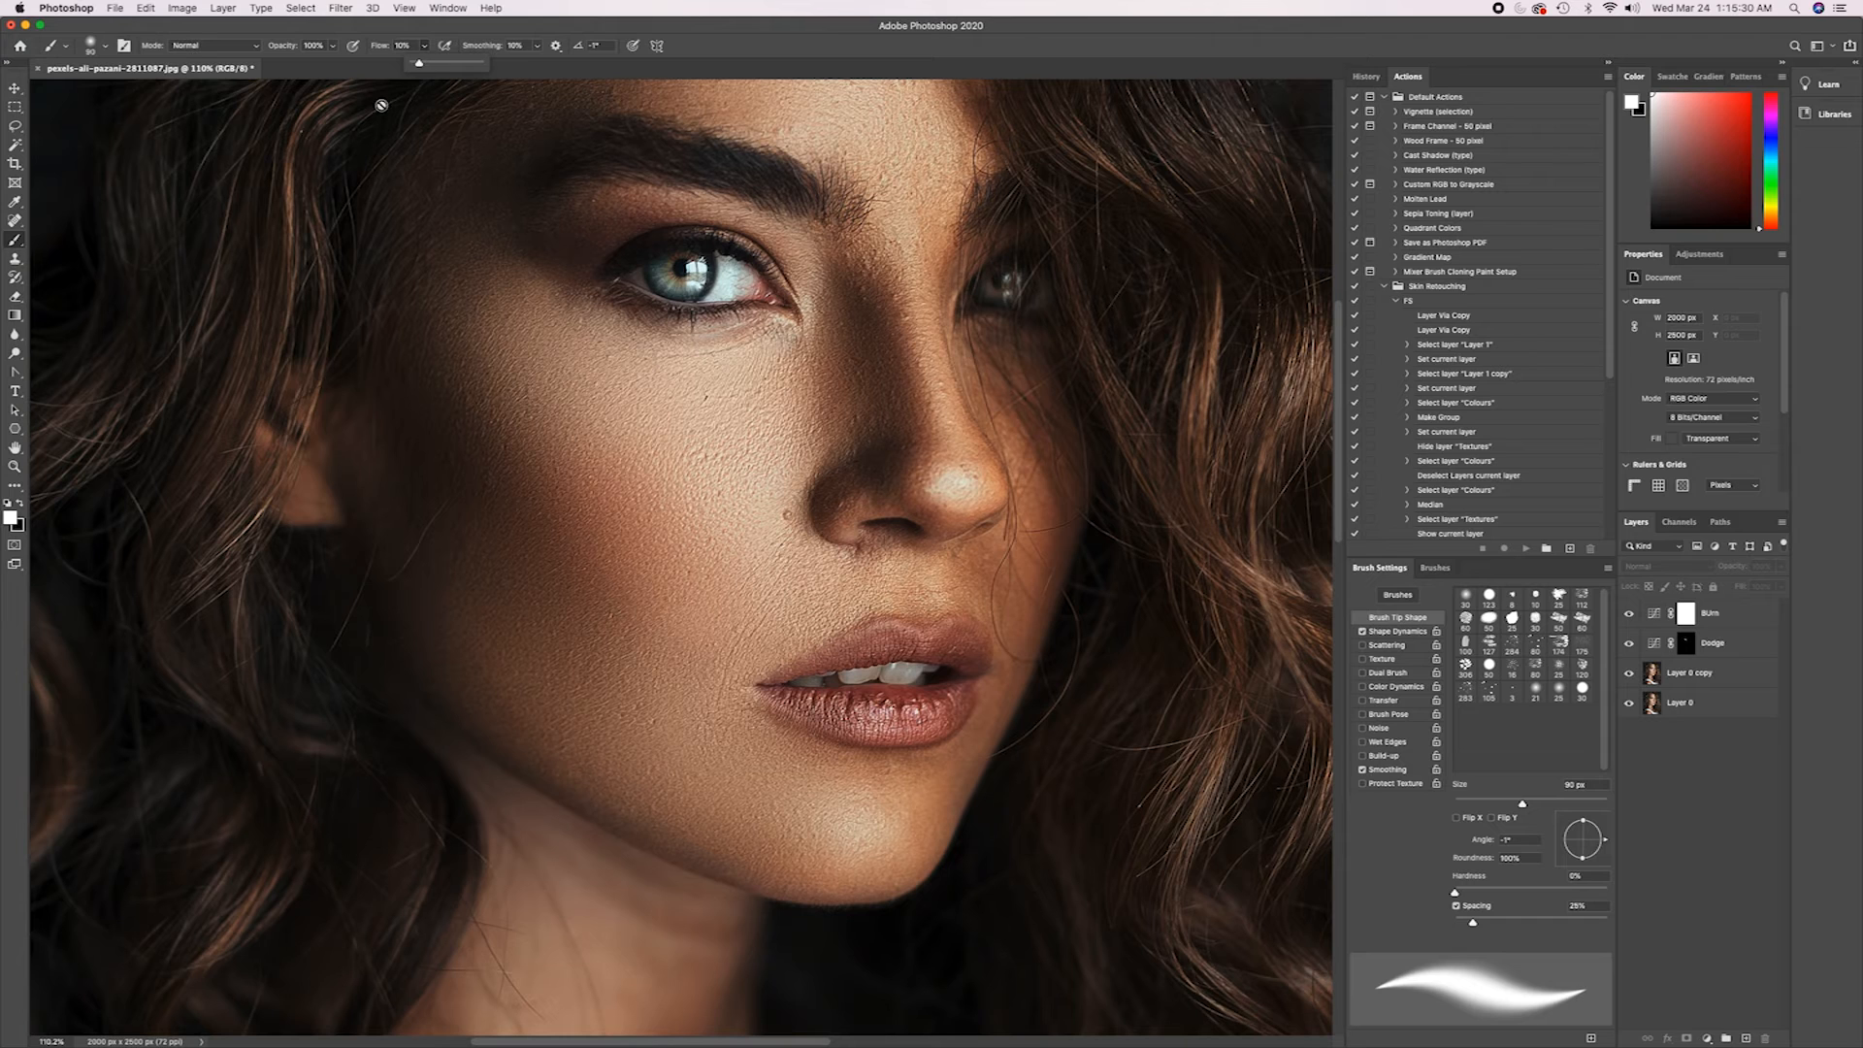
{"action": "left_click", "coordinate": [411, 47]}
Paint white on the Dodge mask under the eye, on the lips, nose and brow area, and compare with the layer hidden.
{"action": "left_click", "coordinate": [1685, 642]}
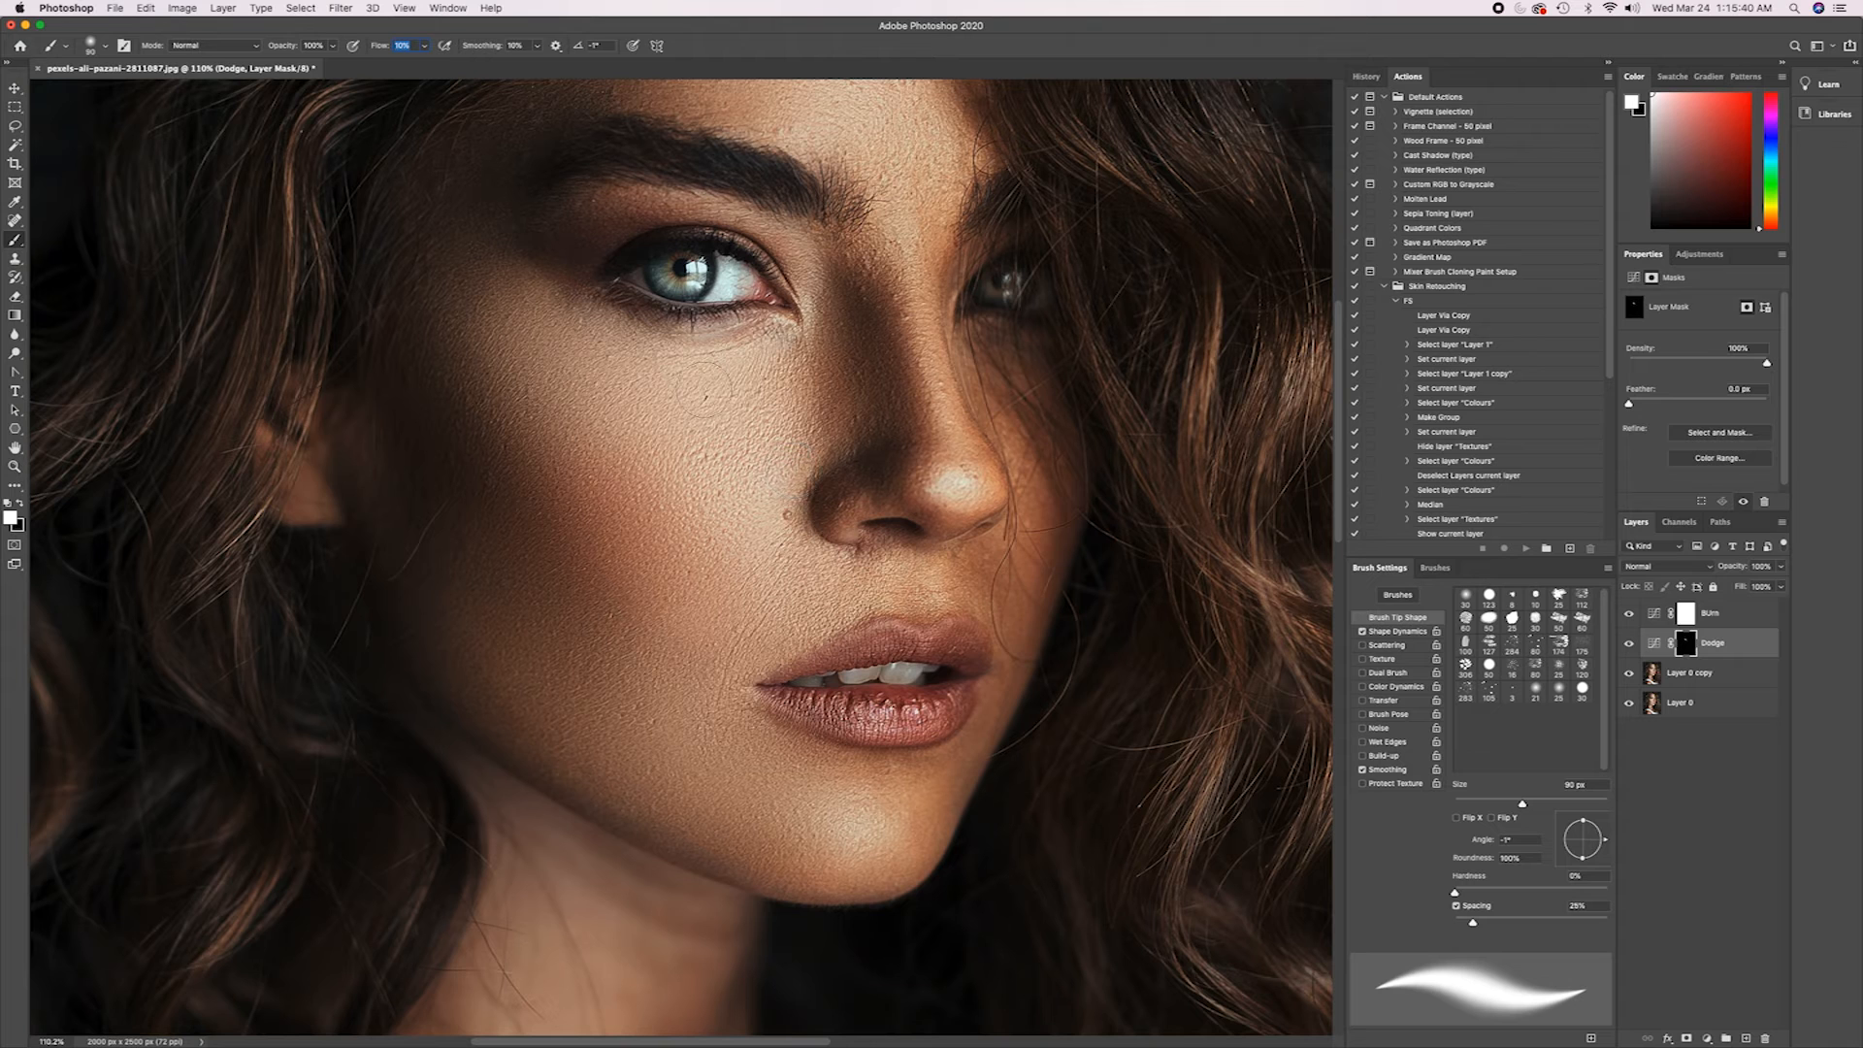
{"action": "mouse_move", "coordinate": [643, 326]}
{"action": "left_mouse_down"}
{"action": "mouse_move", "coordinate": [652, 339]}
{"action": "mouse_move", "coordinate": [564, 302]}
{"action": "mouse_move", "coordinate": [631, 308]}
{"action": "mouse_move", "coordinate": [699, 357]}
{"action": "mouse_move", "coordinate": [737, 339]}
{"action": "left_mouse_up"}
{"action": "mouse_move", "coordinate": [901, 708]}
{"action": "left_mouse_down"}
{"action": "mouse_move", "coordinate": [879, 716]}
{"action": "mouse_move", "coordinate": [922, 719]}
{"action": "mouse_move", "coordinate": [827, 700]}
{"action": "mouse_move", "coordinate": [932, 718]}
{"action": "mouse_move", "coordinate": [825, 709]}
{"action": "mouse_move", "coordinate": [873, 648]}
{"action": "mouse_move", "coordinate": [940, 645]}
{"action": "left_mouse_up"}
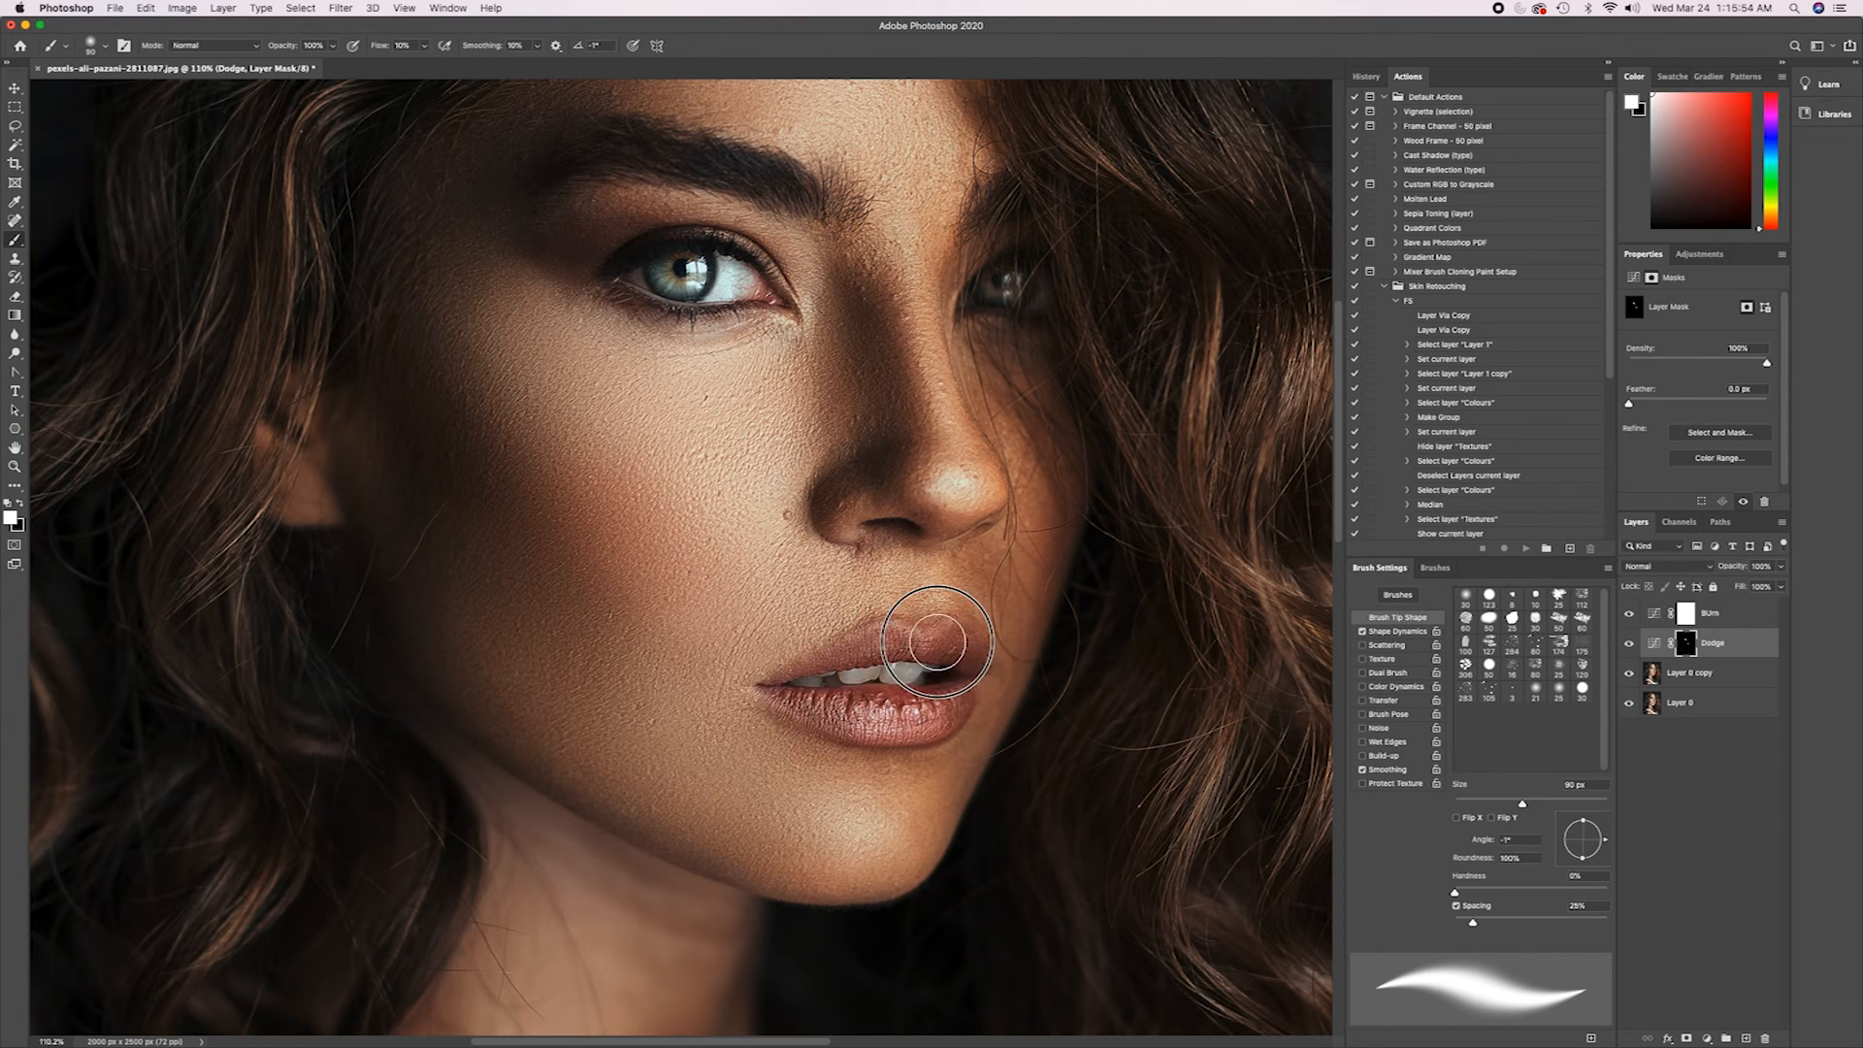
{"action": "mouse_move", "coordinate": [990, 478]}
{"action": "left_mouse_down"}
{"action": "mouse_move", "coordinate": [952, 454]}
{"action": "mouse_move", "coordinate": [900, 238]}
{"action": "mouse_move", "coordinate": [972, 435]}
{"action": "mouse_move", "coordinate": [979, 478]}
{"action": "mouse_move", "coordinate": [947, 531]}
{"action": "left_mouse_up"}
{"action": "mouse_move", "coordinate": [920, 288]}
{"action": "left_mouse_down"}
{"action": "mouse_move", "coordinate": [941, 182]}
{"action": "mouse_move", "coordinate": [903, 186]}
{"action": "left_mouse_up"}
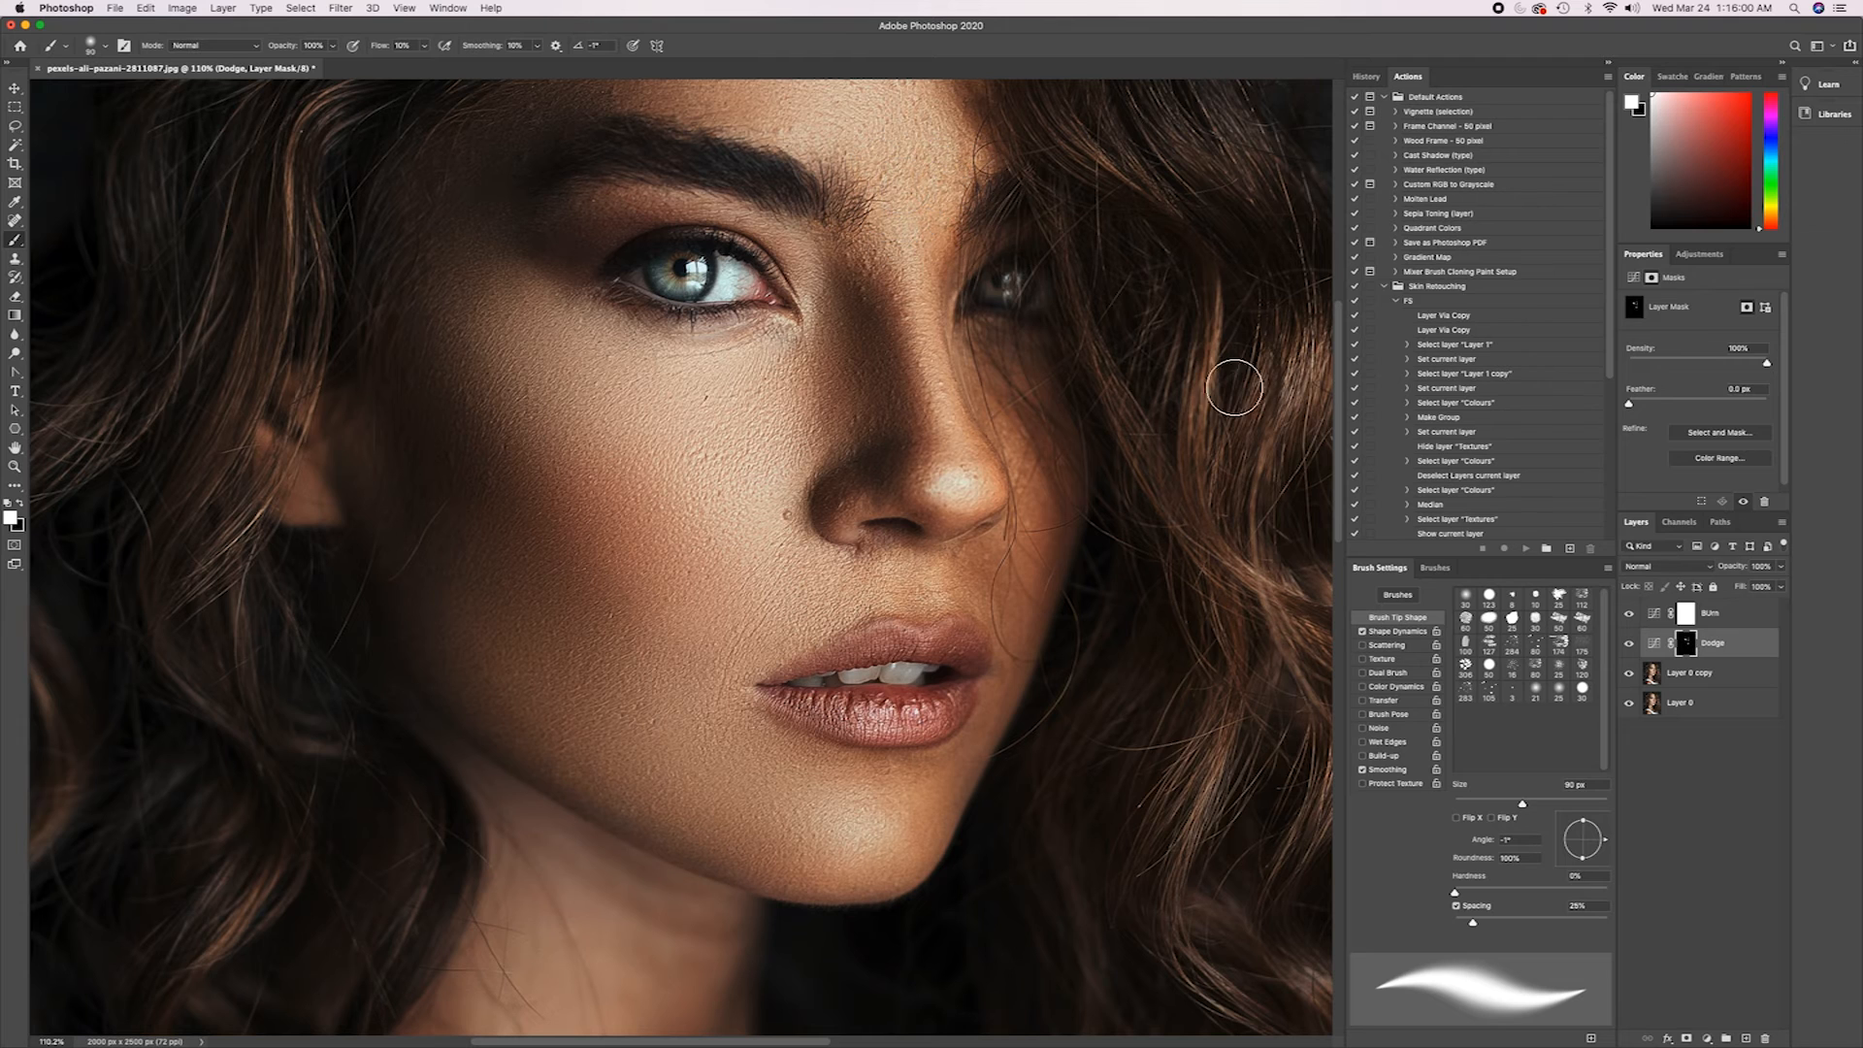
{"action": "left_click", "coordinate": [1629, 646]}
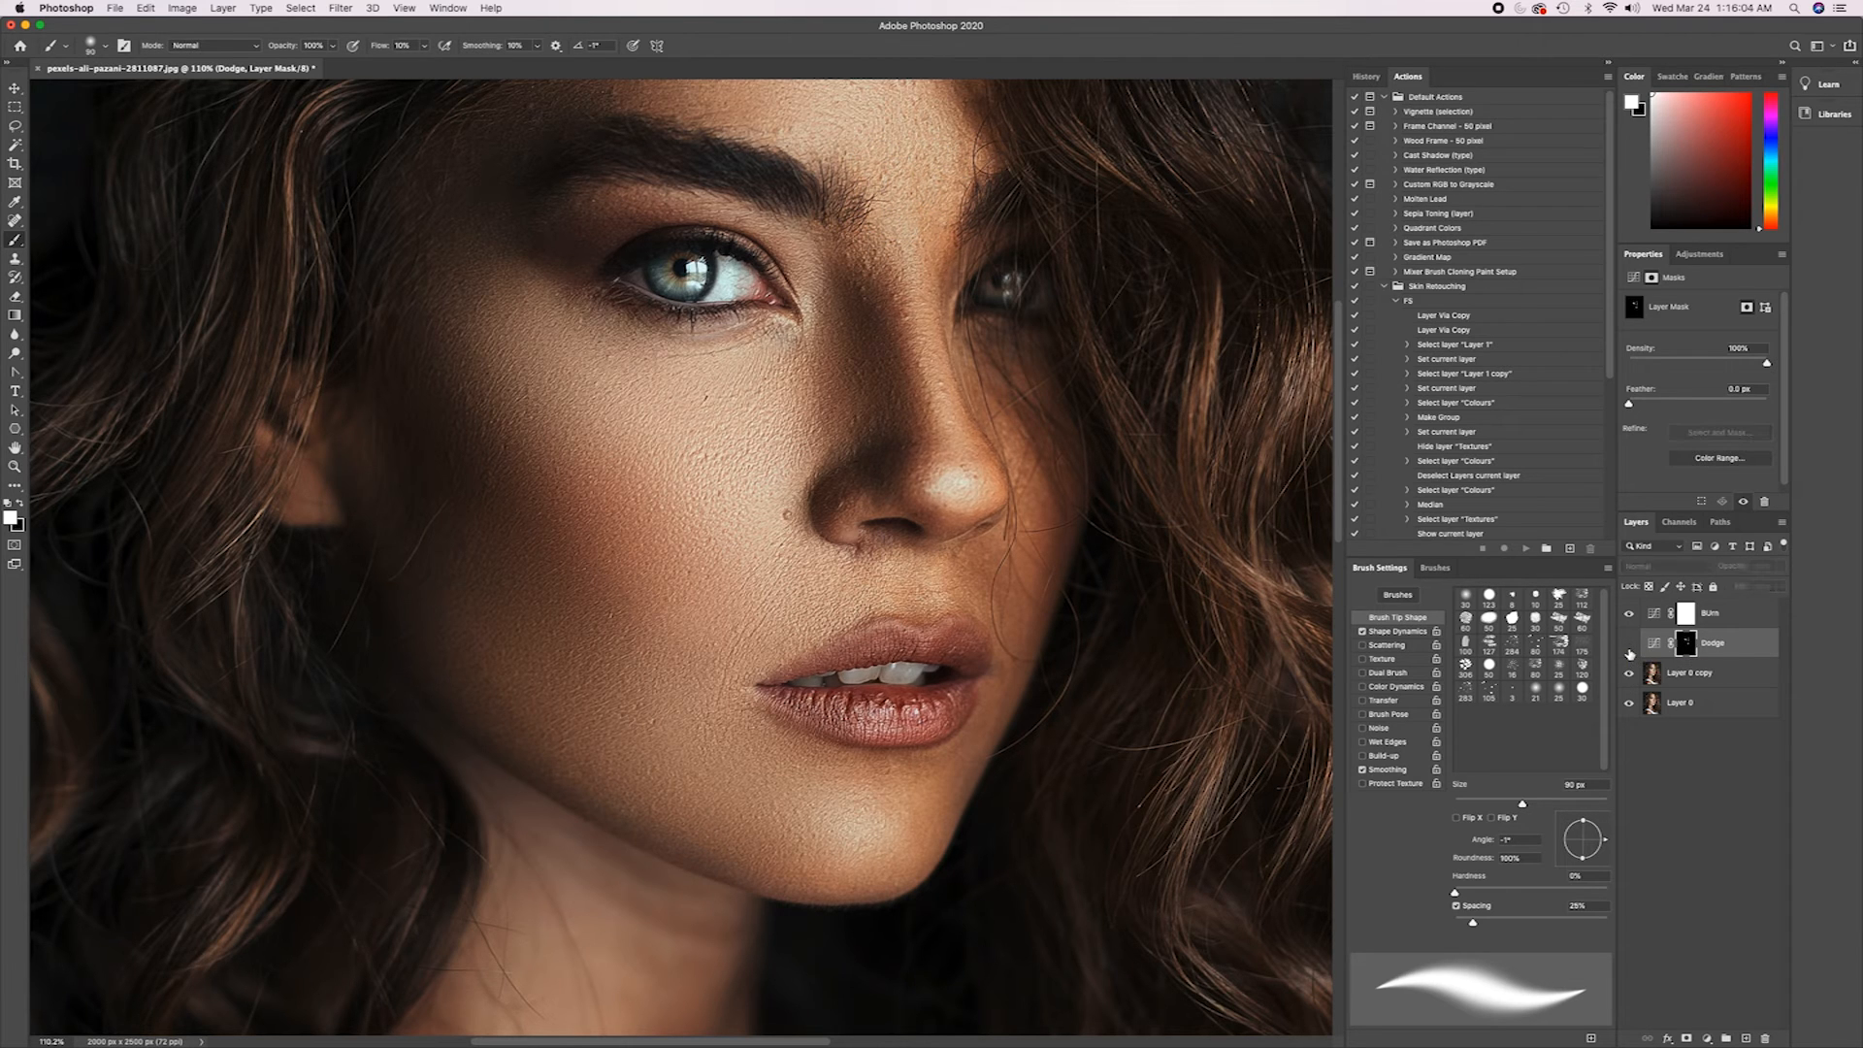
{"action": "left_click", "coordinate": [1631, 650]}
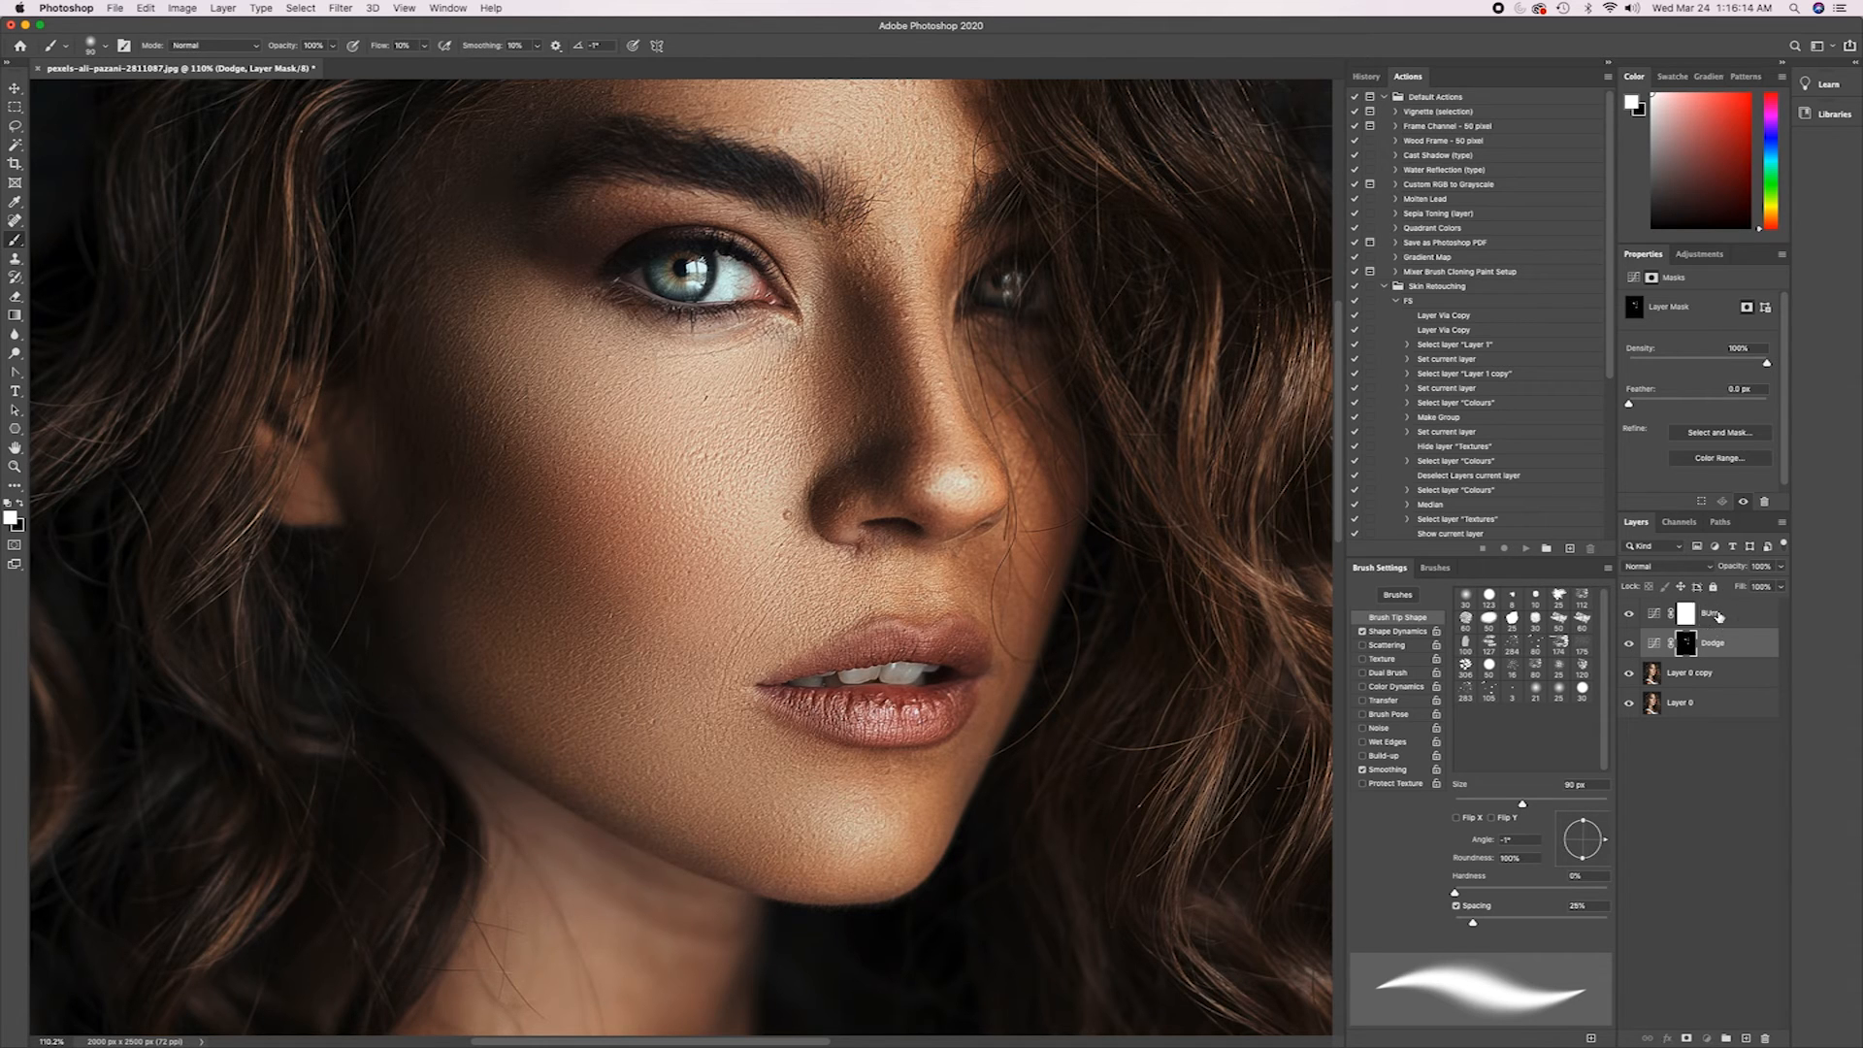
Invert the Burn layer's mask to black.
{"action": "left_click", "coordinate": [1718, 616]}
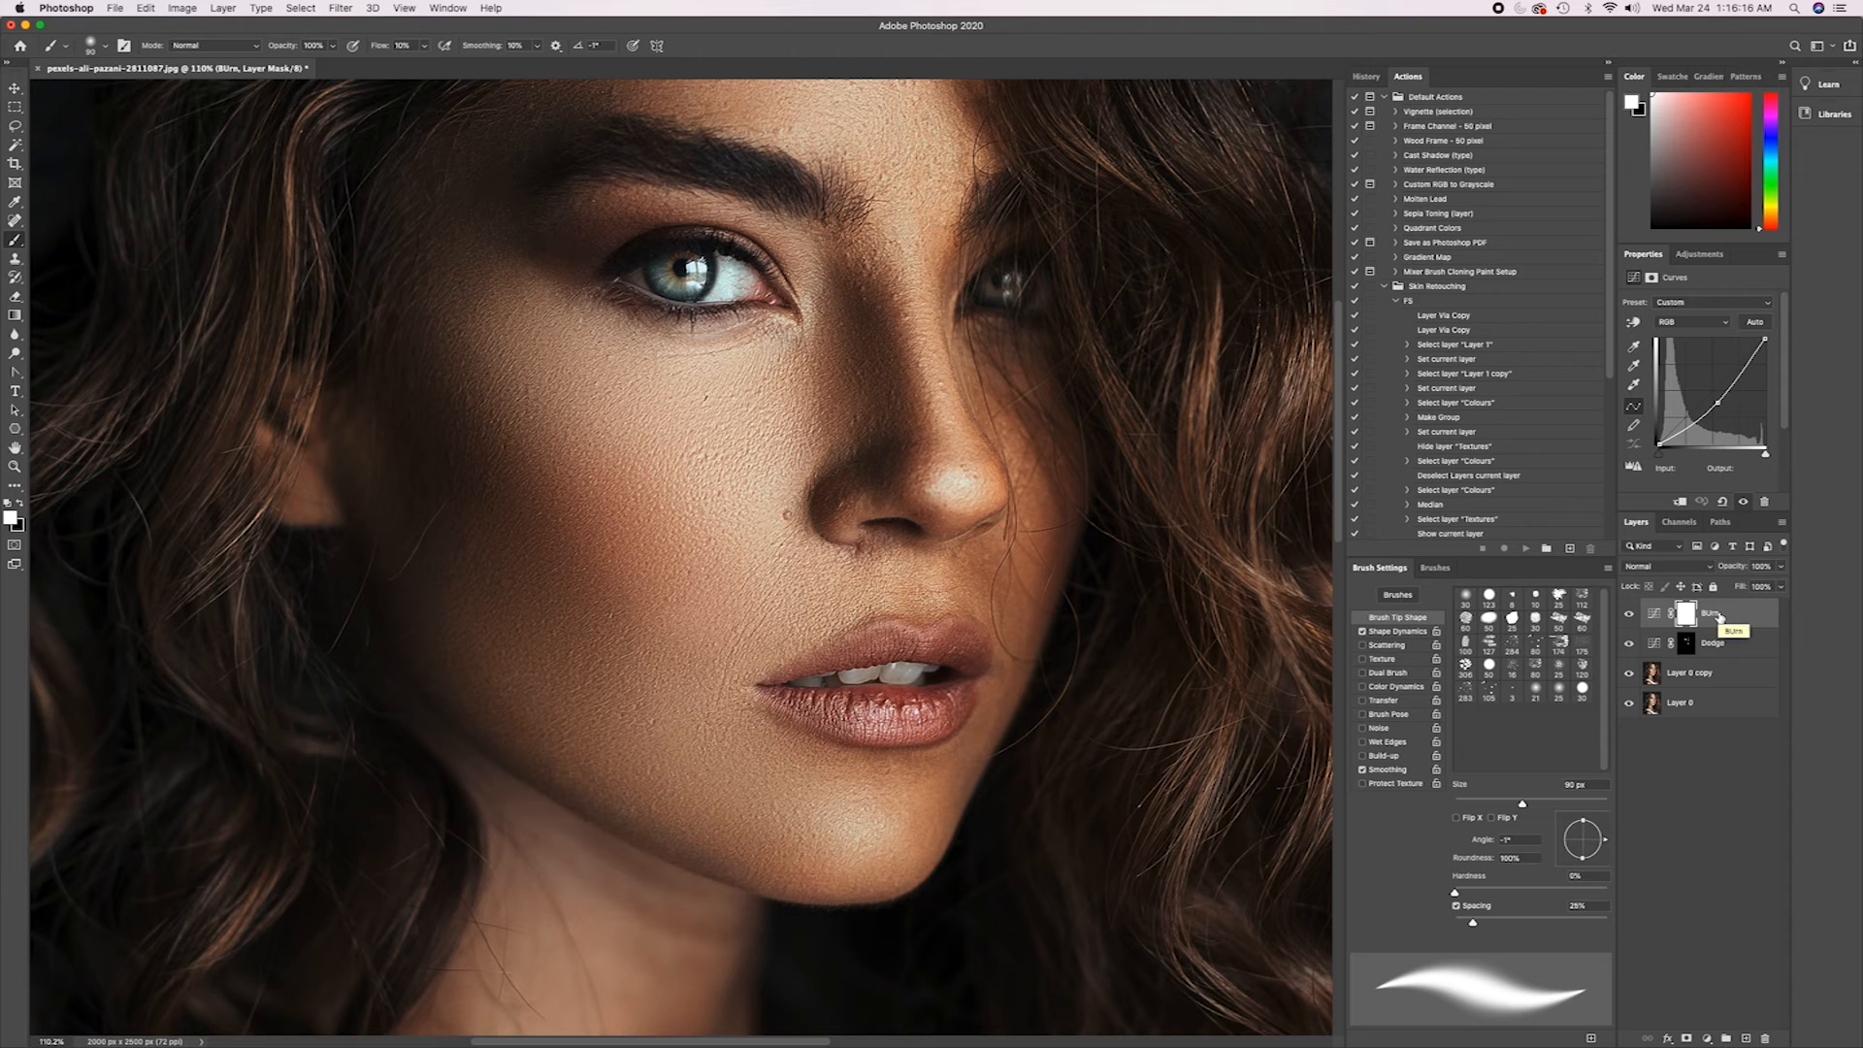
{"action": "key", "text": "super+i"}
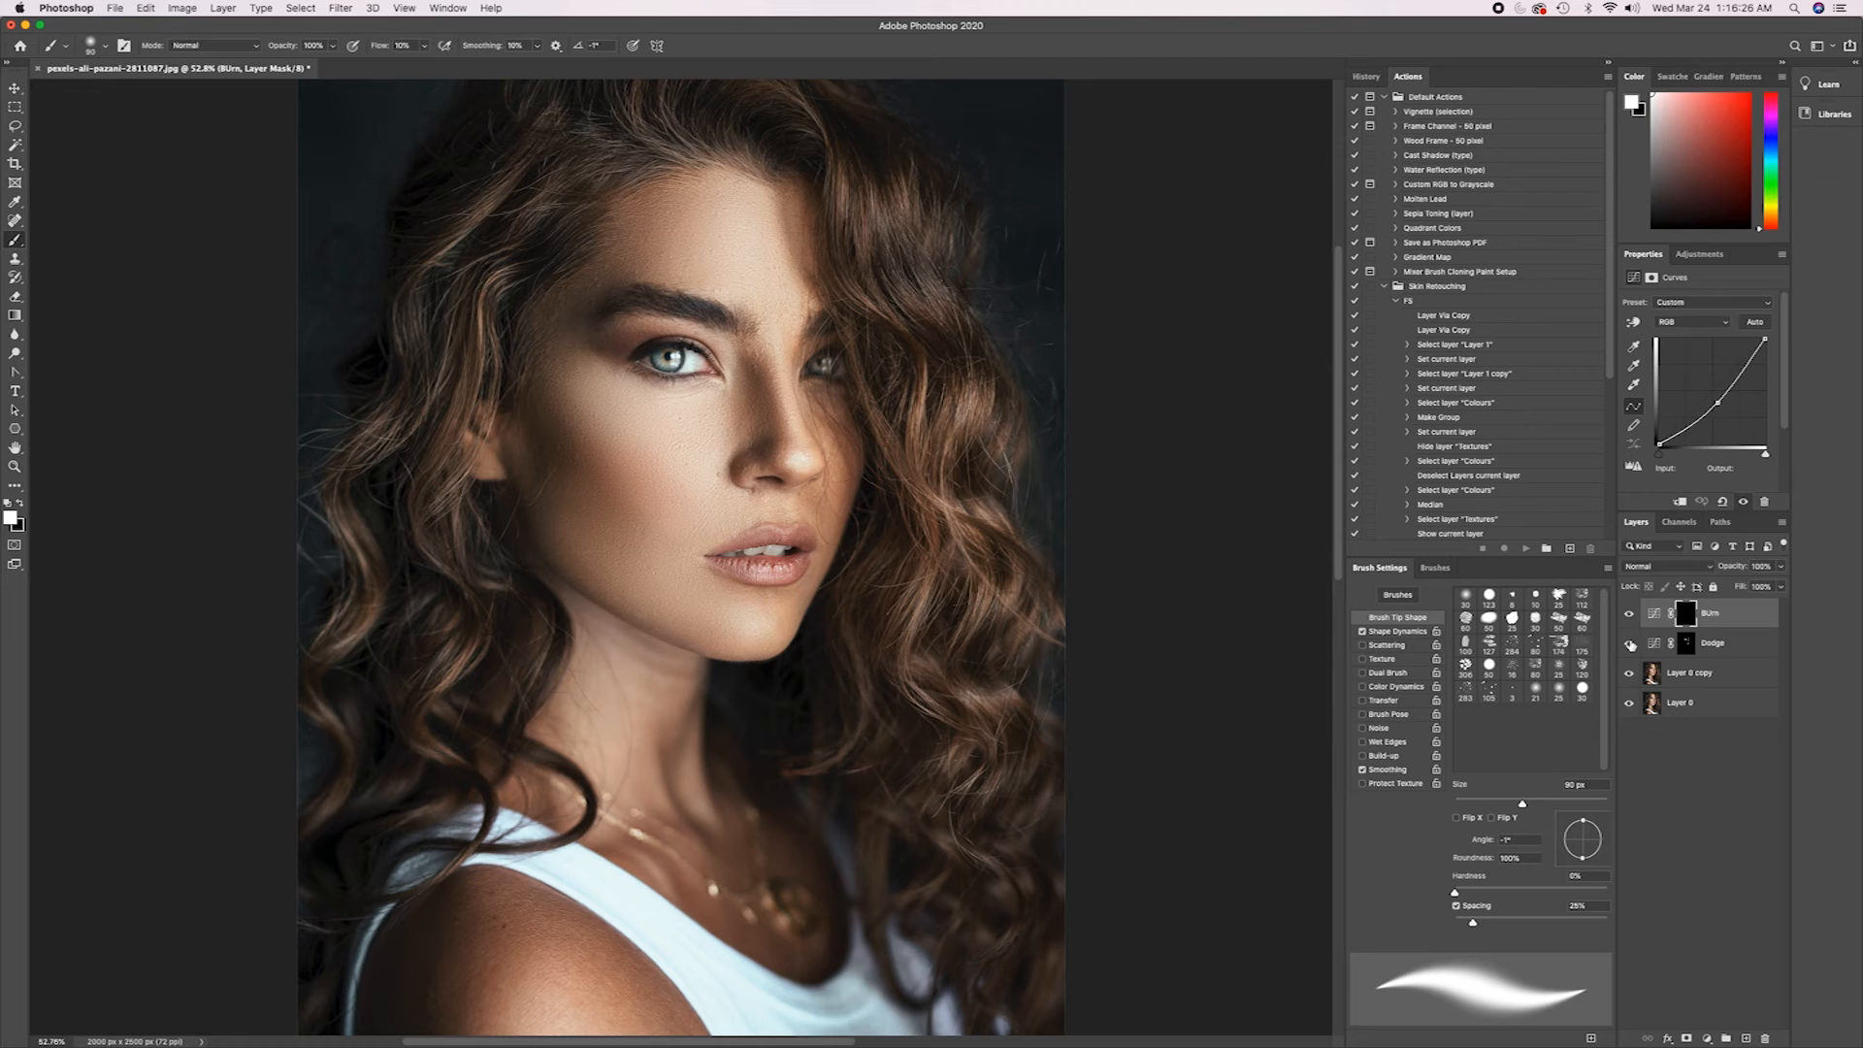
Compare the portrait with the Dodge layer hidden and shown, both in full view and close up on the face.
{"action": "left_click", "coordinate": [1631, 643]}
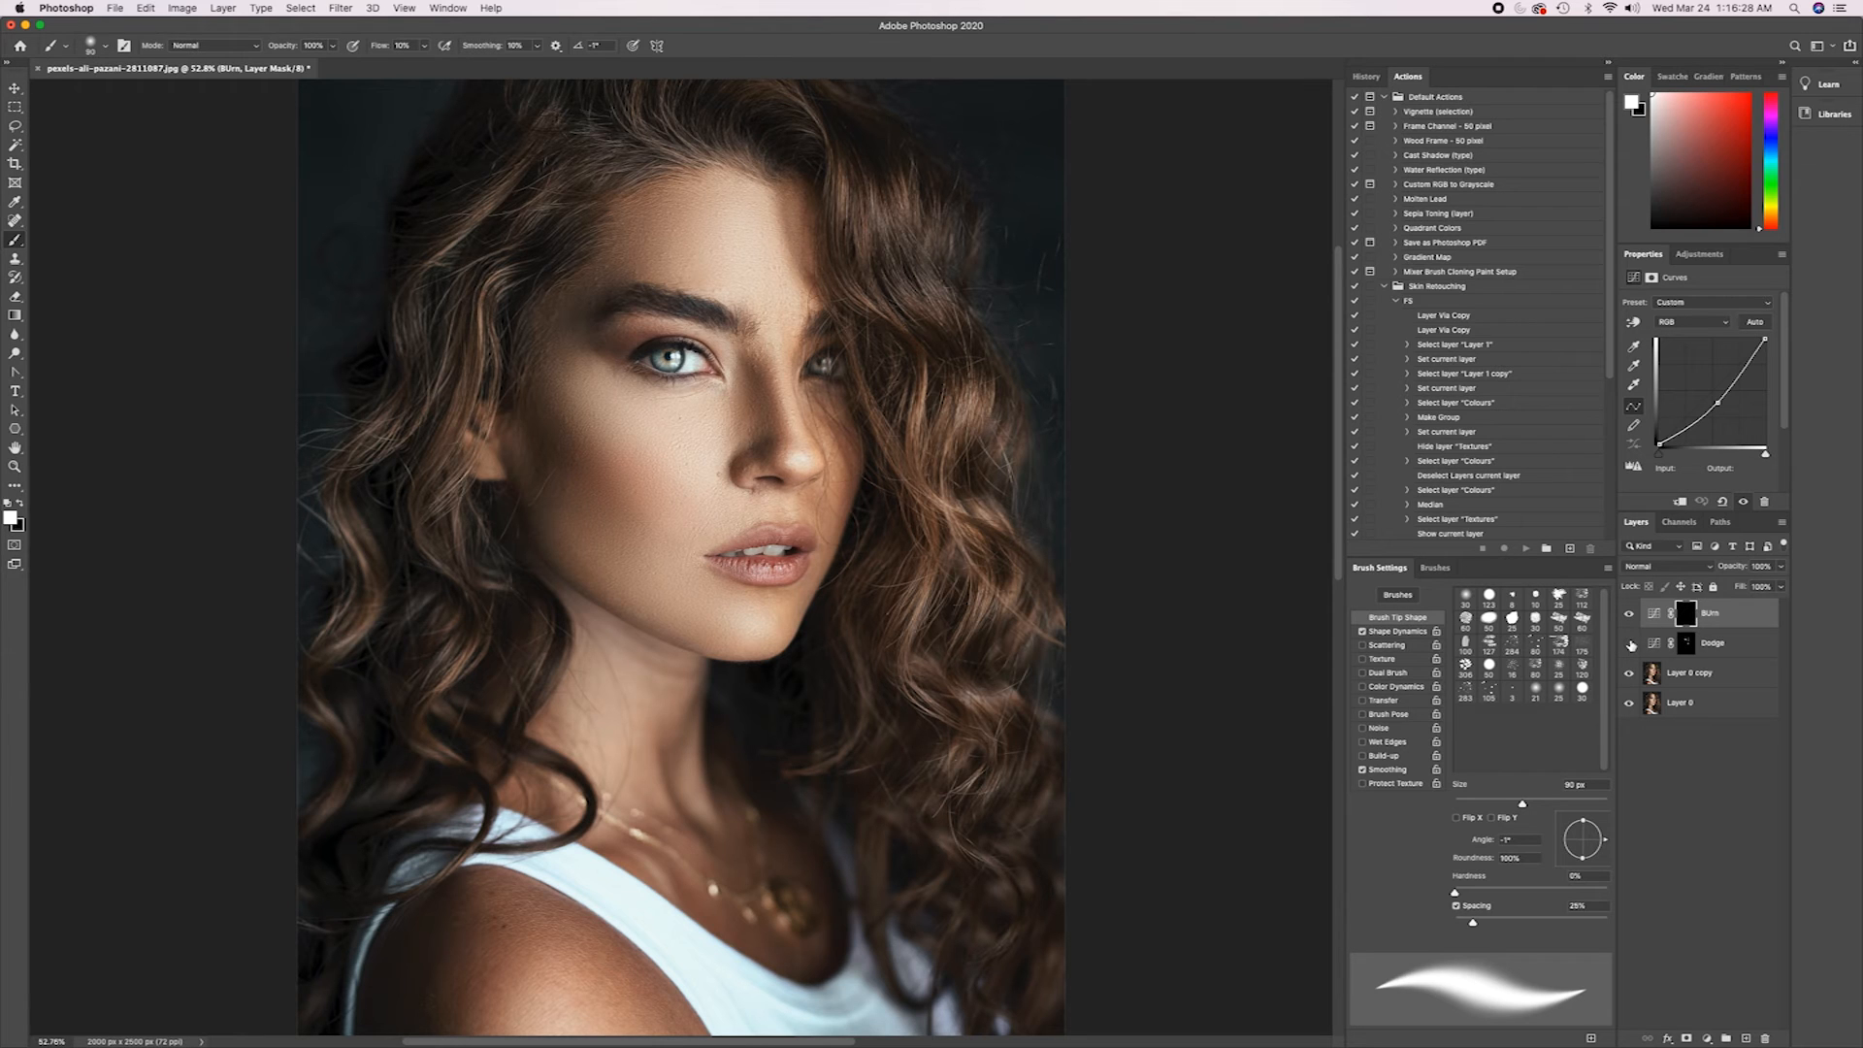
{"action": "left_click", "coordinate": [1630, 643]}
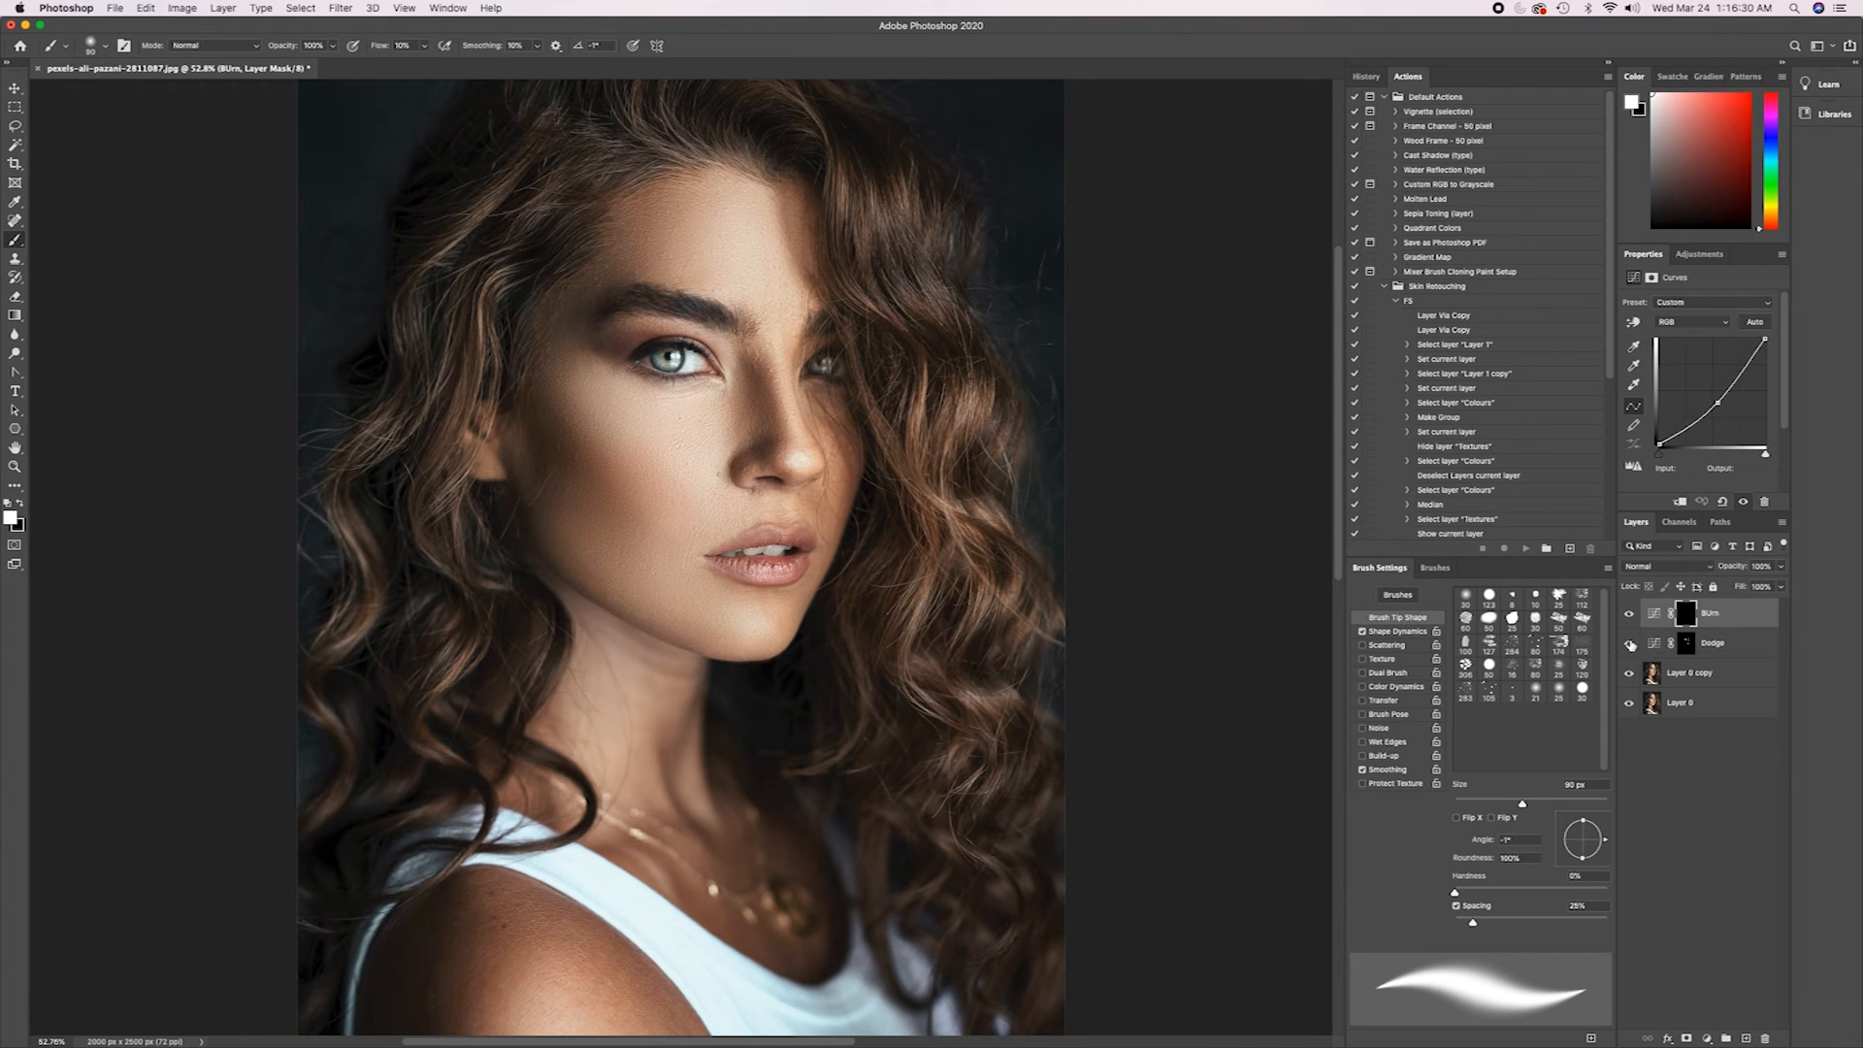
{"action": "key", "text": "z"}
{"action": "left_click_drag", "start_coordinate": [1019, 408], "coordinate": [1039, 338]}
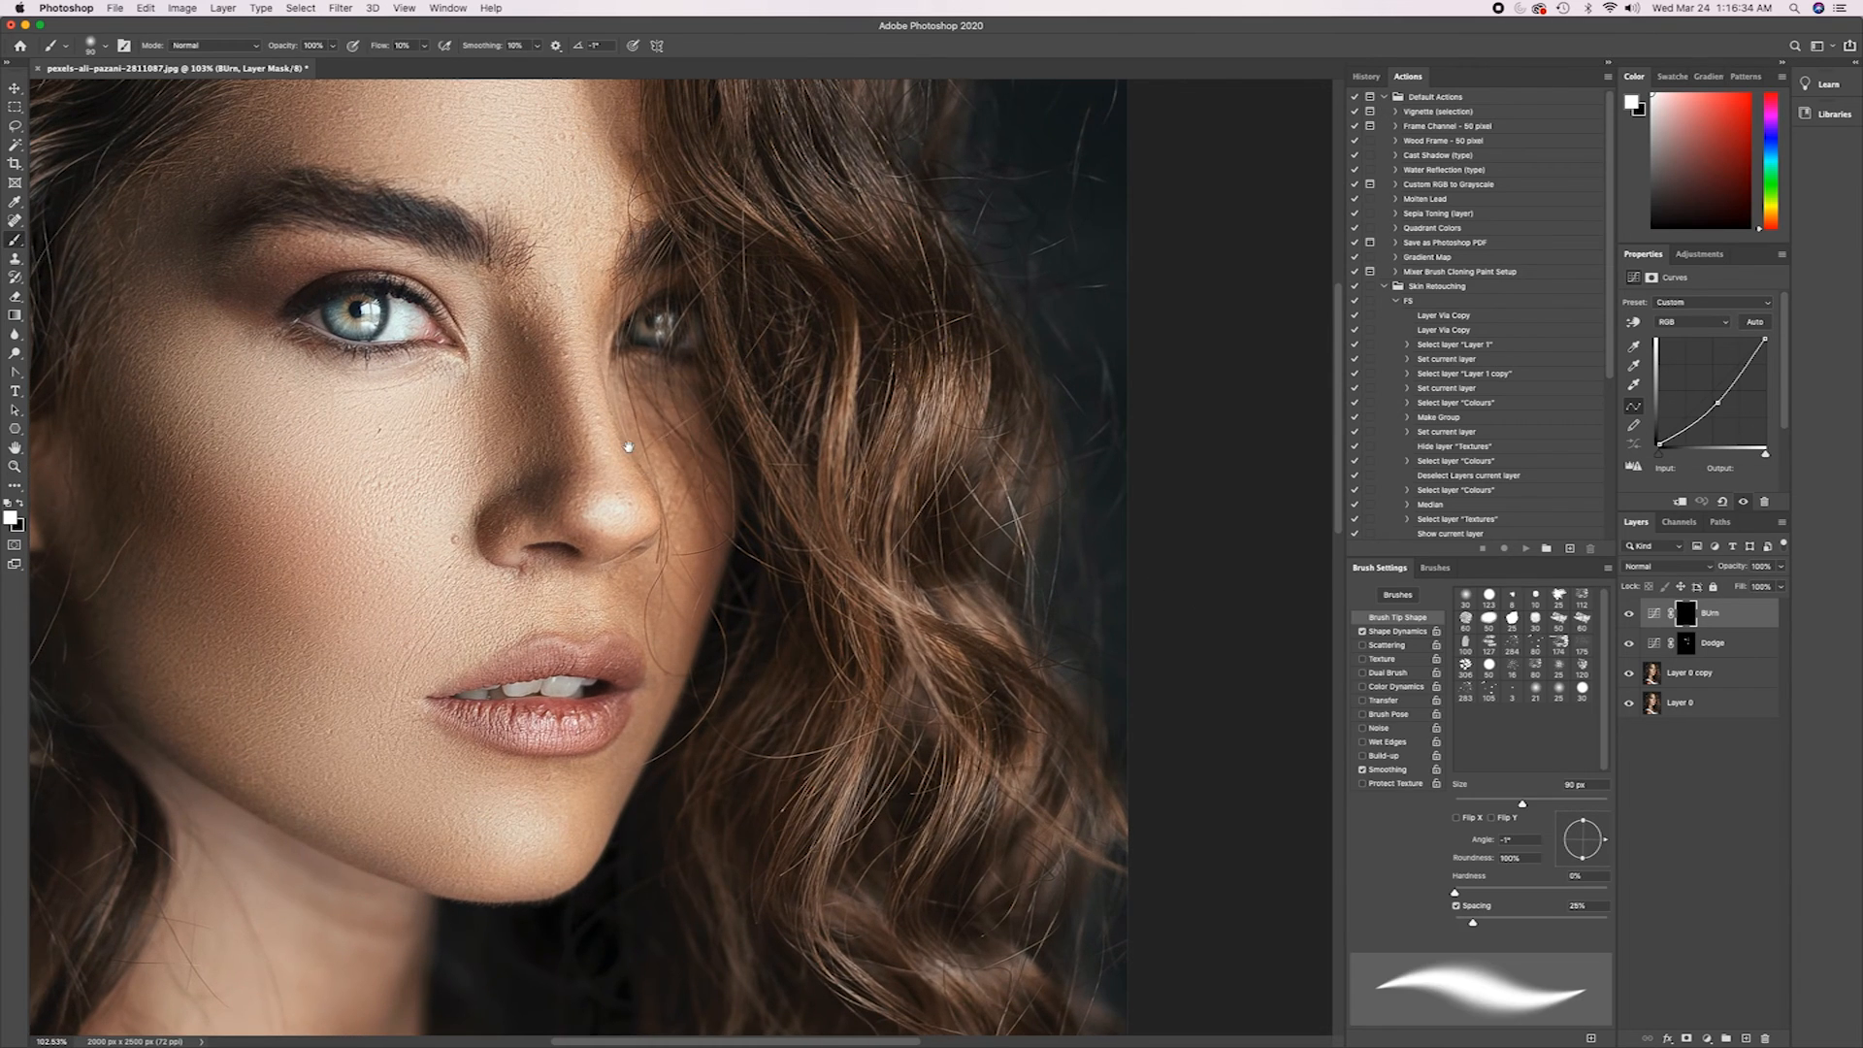
{"action": "left_click_drag", "start_coordinate": [711, 437], "coordinate": [925, 445]}
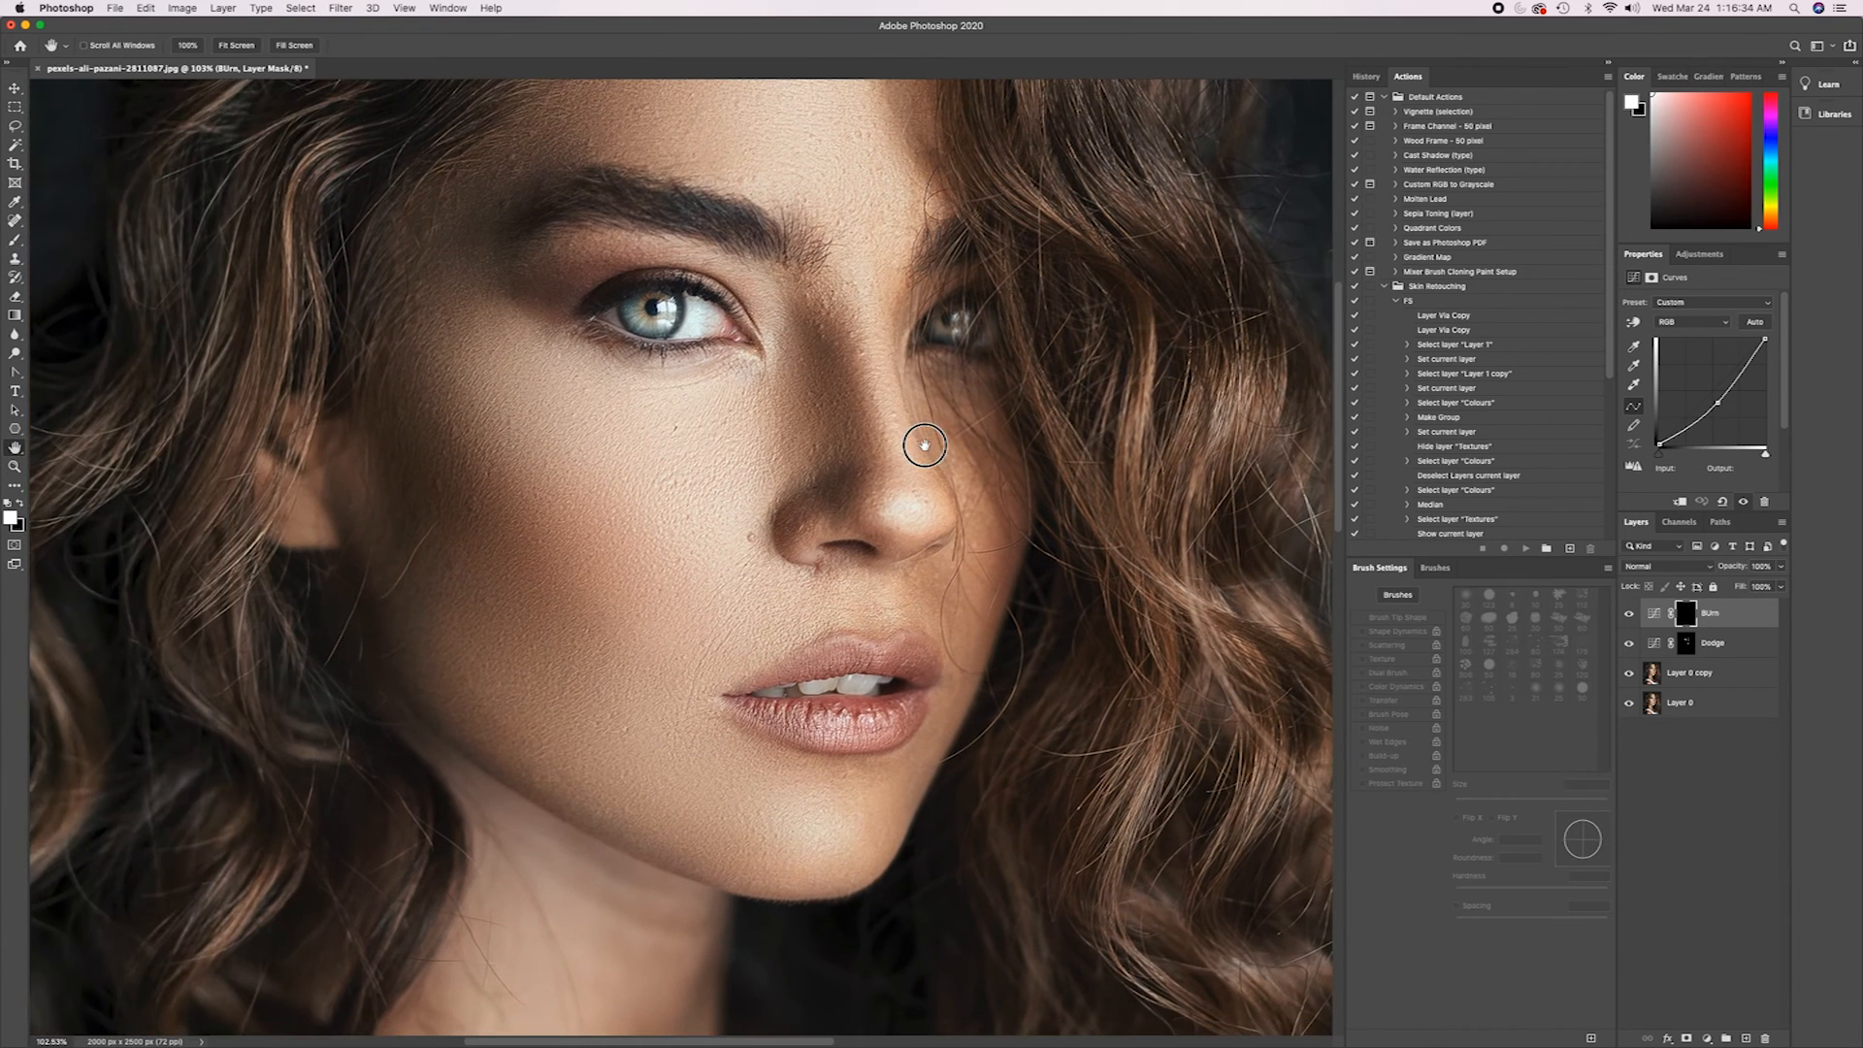
{"action": "left_click", "coordinate": [1630, 643]}
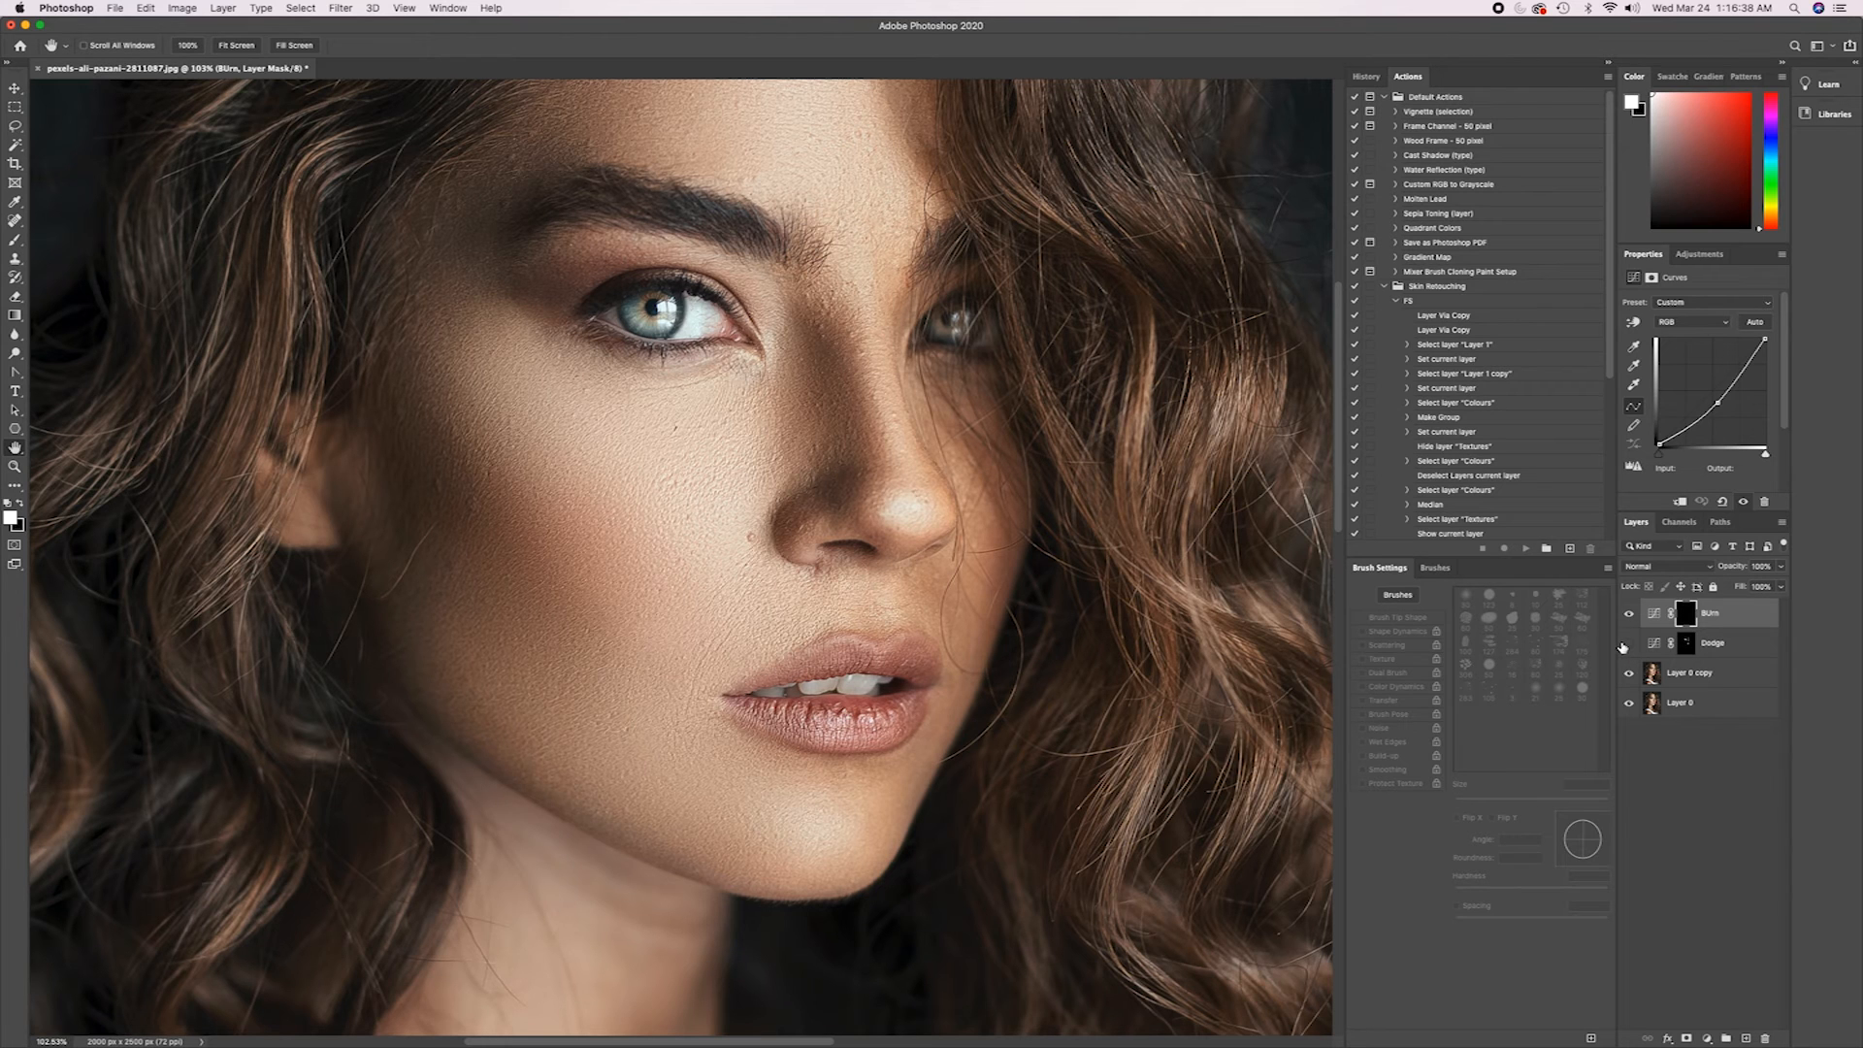
{"action": "left_click", "coordinate": [1627, 644]}
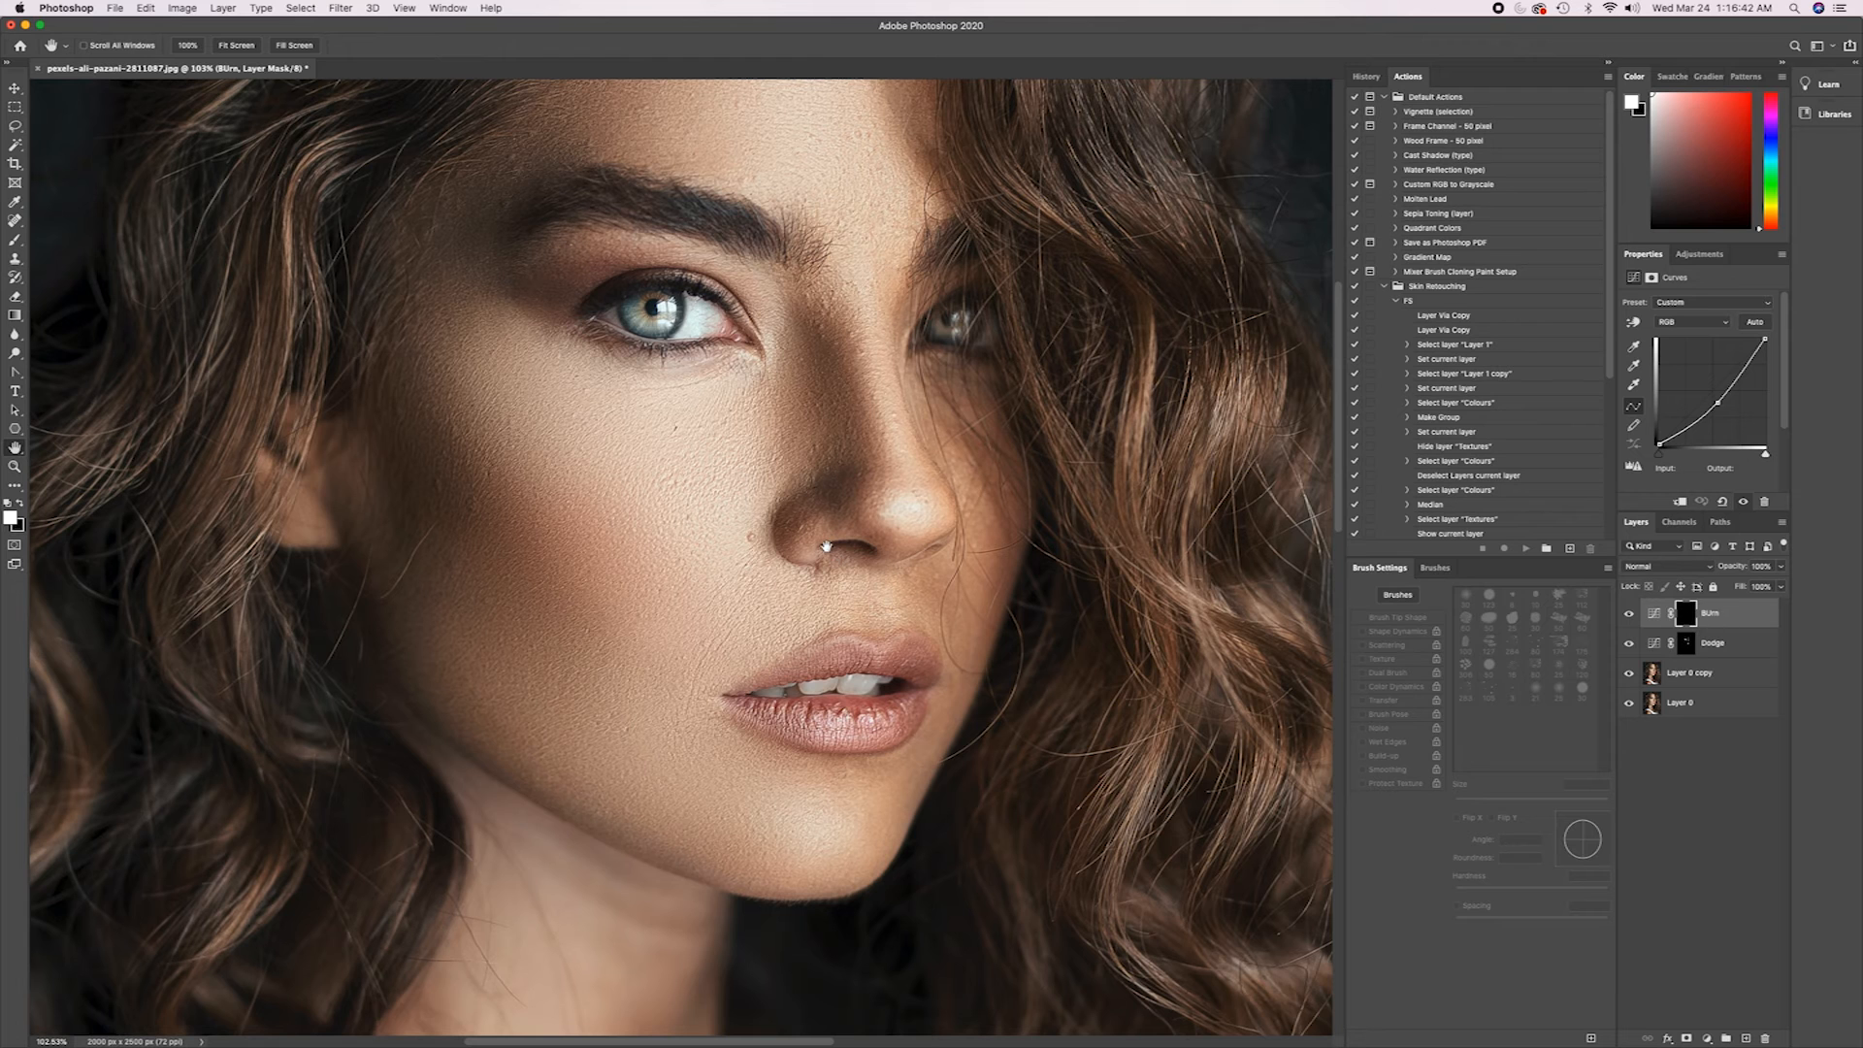
{"action": "key", "text": "super+0"}
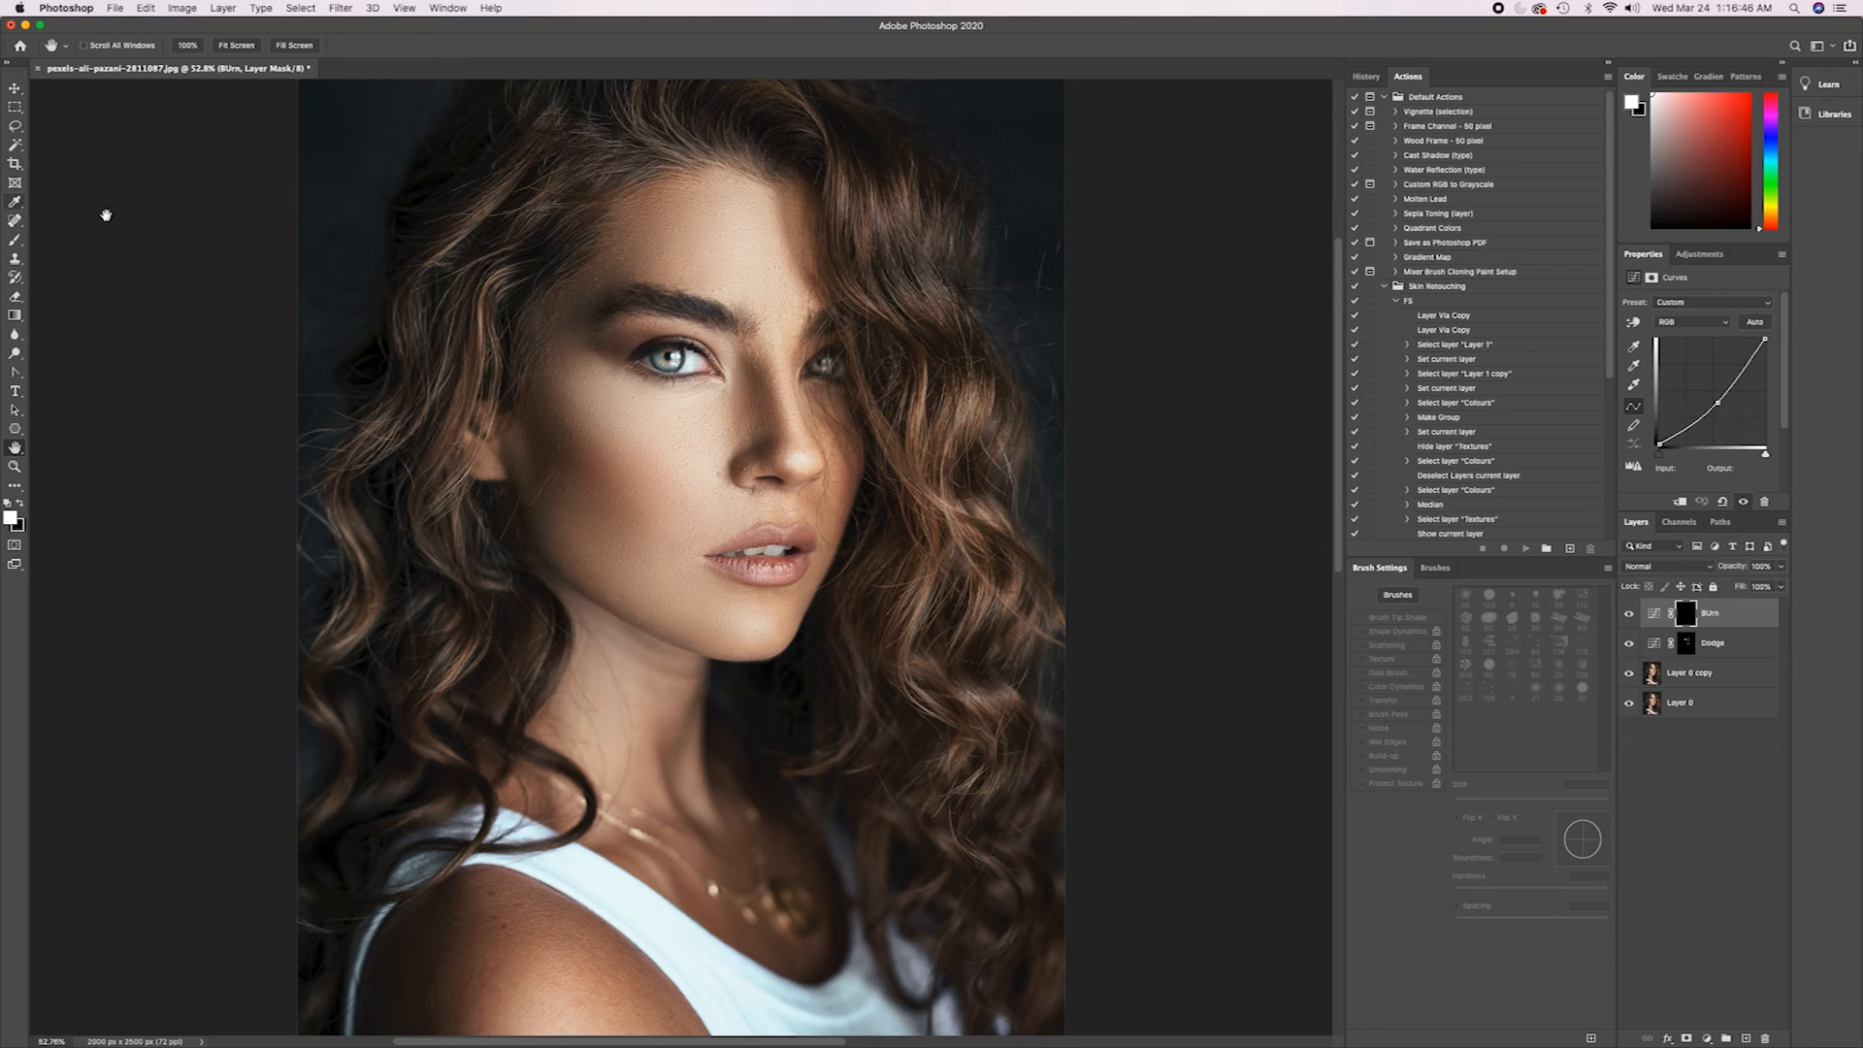
Paint white on the Burn mask with a 175 px brush at 0% hardness, along the cheek hollow, temple, ear side and jawline.
{"action": "left_click", "coordinate": [14, 239]}
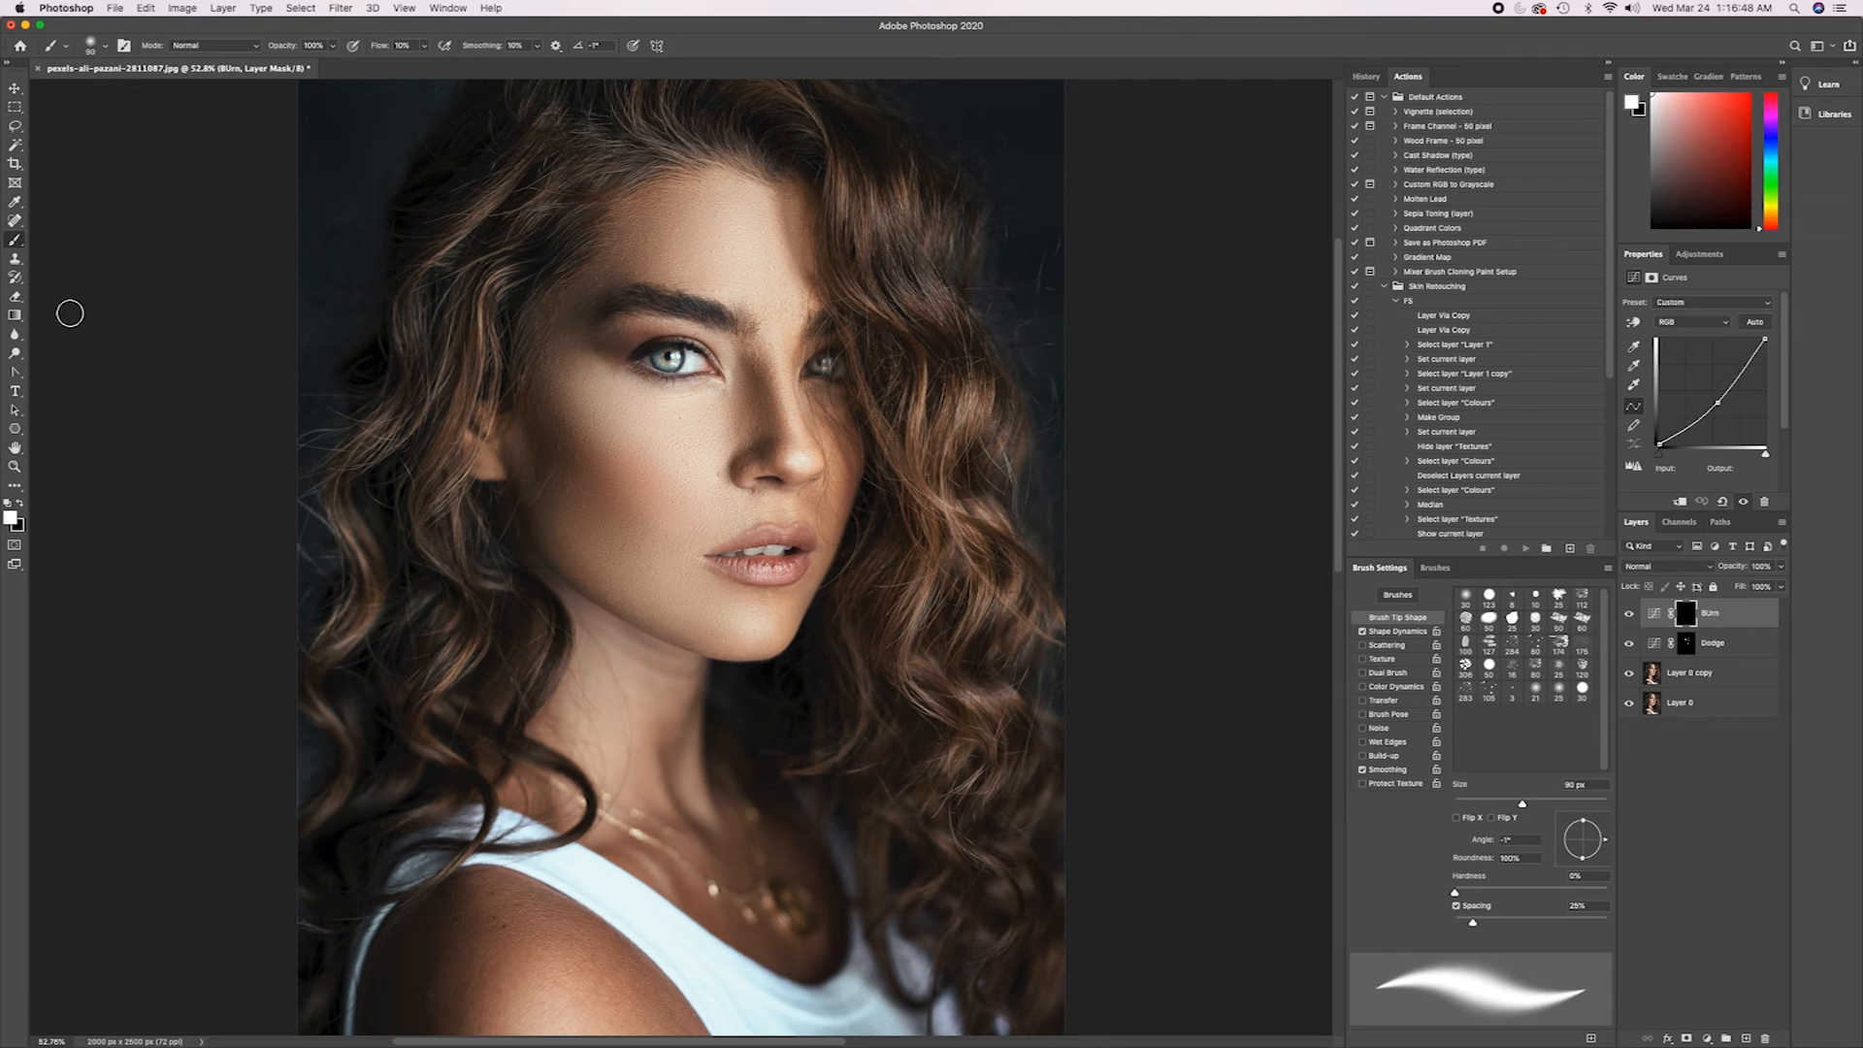
{"action": "key", "text": "z"}
{"action": "left_click_drag", "start_coordinate": [592, 391], "coordinate": [636, 275]}
{"action": "key", "text": "b"}
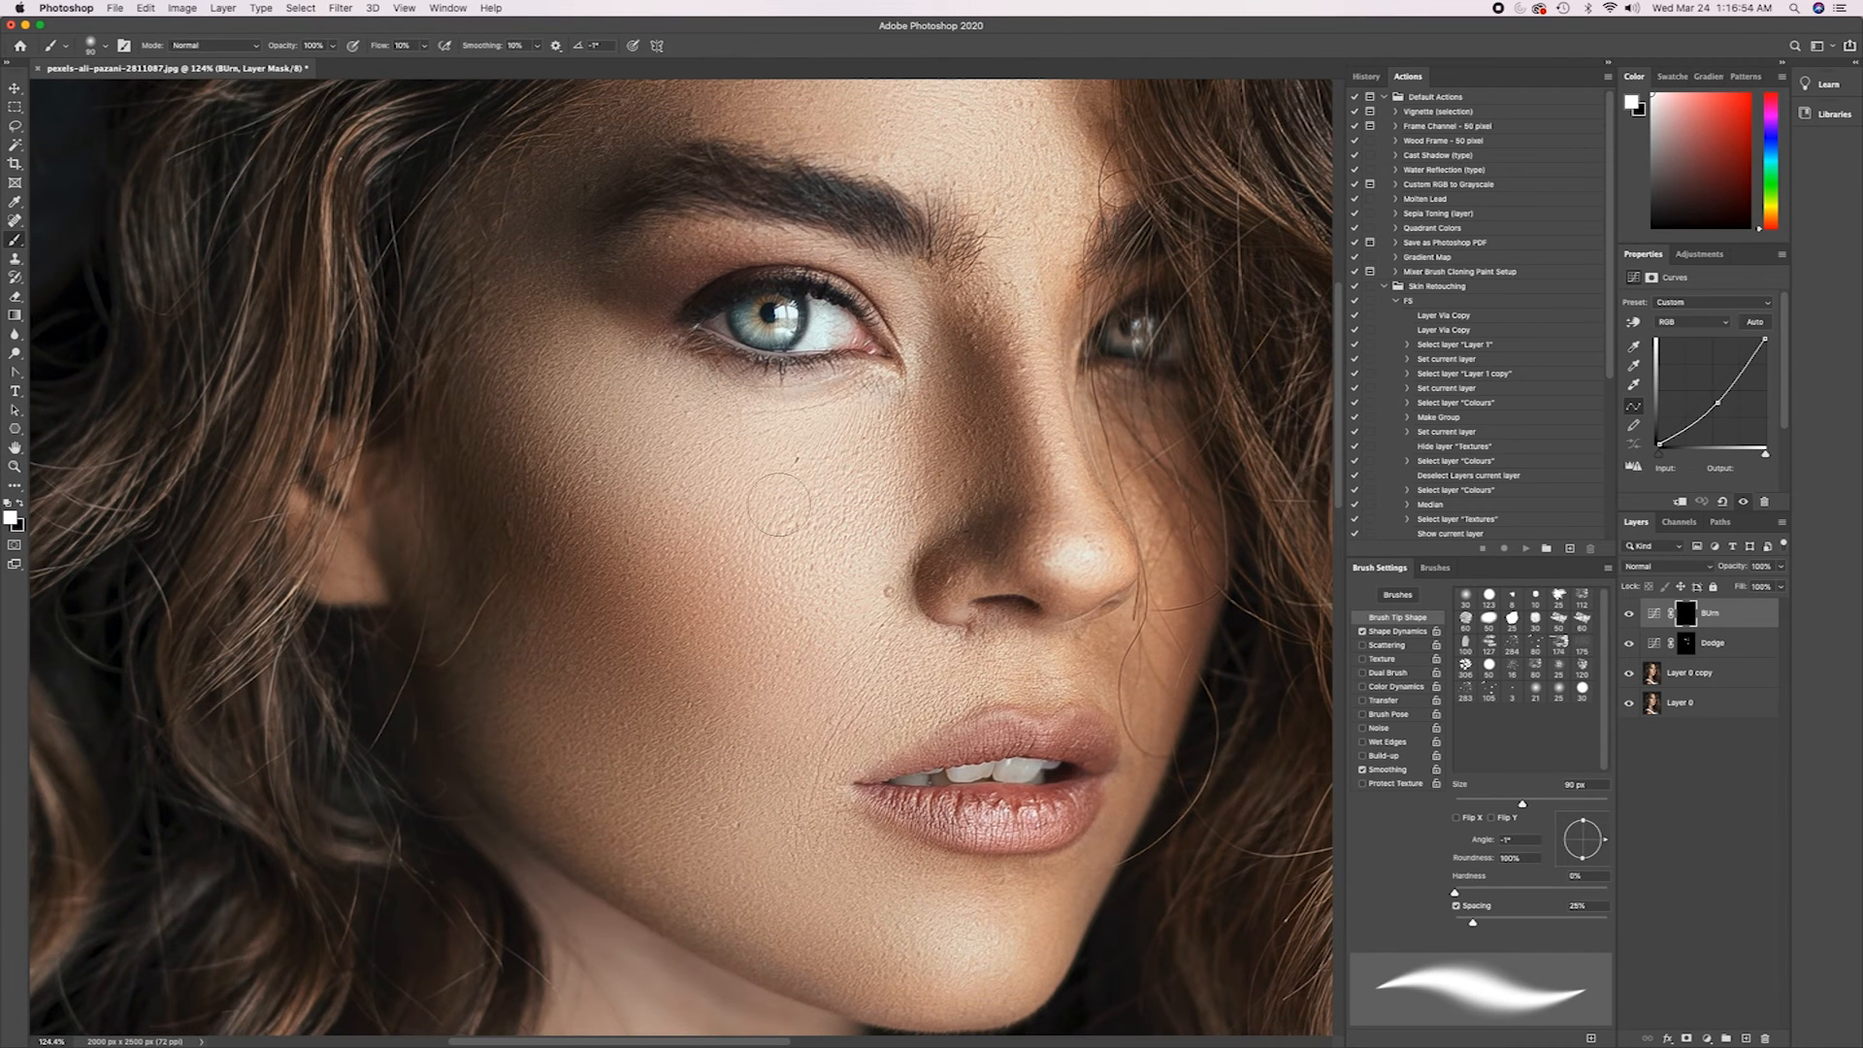
{"action": "key", "text": "bracketright"}
{"action": "key", "text": "bracketright"}
{"action": "key", "text": "bracketright"}
{"action": "key", "text": "bracketright"}
{"action": "left_click_drag", "start_coordinate": [1457, 892], "coordinate": [1452, 893]}
{"action": "mouse_move", "coordinate": [491, 442]}
{"action": "left_mouse_down"}
{"action": "mouse_move", "coordinate": [499, 417]}
{"action": "mouse_move", "coordinate": [557, 550]}
{"action": "mouse_move", "coordinate": [669, 611]}
{"action": "left_mouse_up"}
{"action": "mouse_move", "coordinate": [469, 332]}
{"action": "left_mouse_down"}
{"action": "mouse_move", "coordinate": [582, 84]}
{"action": "mouse_move", "coordinate": [509, 223]}
{"action": "left_mouse_up"}
{"action": "left_click_drag", "start_coordinate": [413, 514], "coordinate": [423, 603]}
{"action": "mouse_move", "coordinate": [514, 815]}
{"action": "left_mouse_down"}
{"action": "mouse_move", "coordinate": [550, 859]}
{"action": "mouse_move", "coordinate": [728, 945]}
{"action": "mouse_move", "coordinate": [888, 988]}
{"action": "mouse_move", "coordinate": [984, 991]}
{"action": "left_mouse_up"}
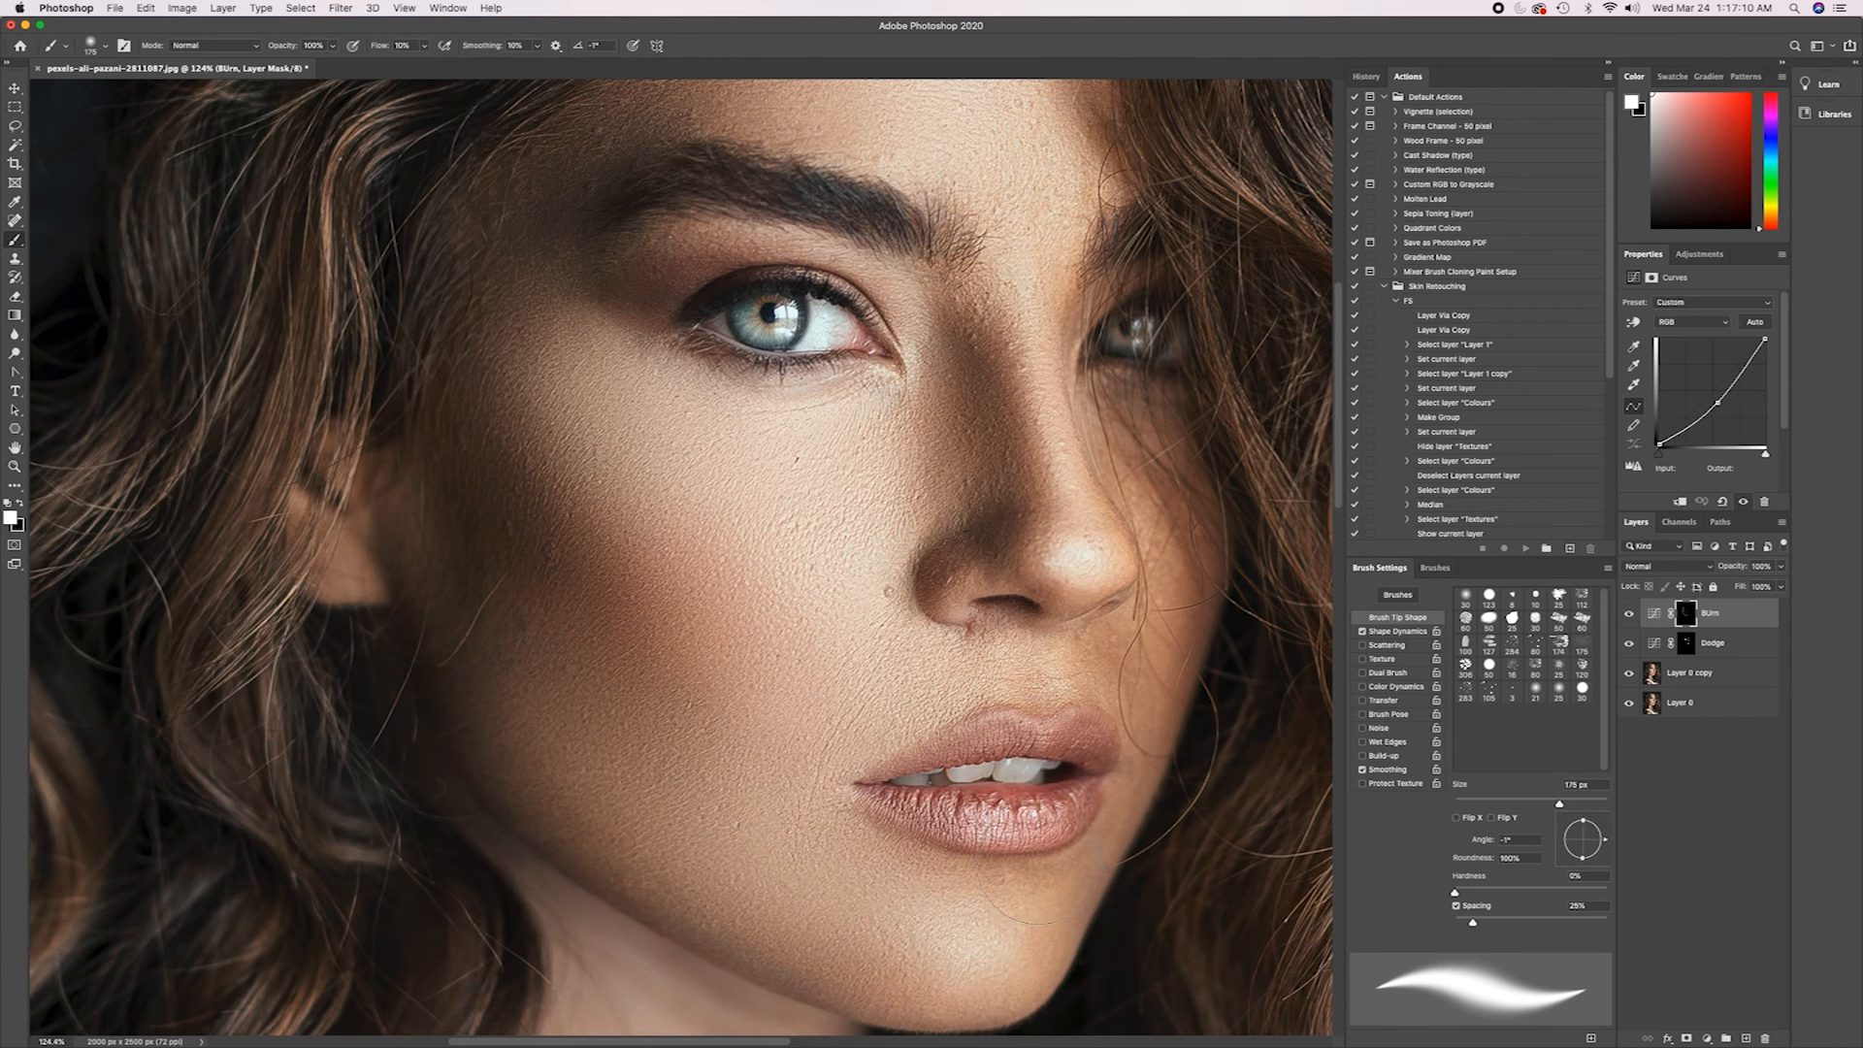
Burn along the forehead hairline on the Burn mask, and compare the full portrait with the Burn layer hidden and shown.
{"action": "scroll", "coordinate": [684, 704], "scroll_direction": "up", "scroll_amount": 3}
{"action": "scroll", "coordinate": [684, 704], "scroll_direction": "up", "scroll_amount": 3}
{"action": "mouse_move", "coordinate": [624, 262]}
{"action": "left_mouse_down"}
{"action": "mouse_move", "coordinate": [816, 179]}
{"action": "mouse_move", "coordinate": [956, 170]}
{"action": "mouse_move", "coordinate": [1094, 202]}
{"action": "left_mouse_up"}
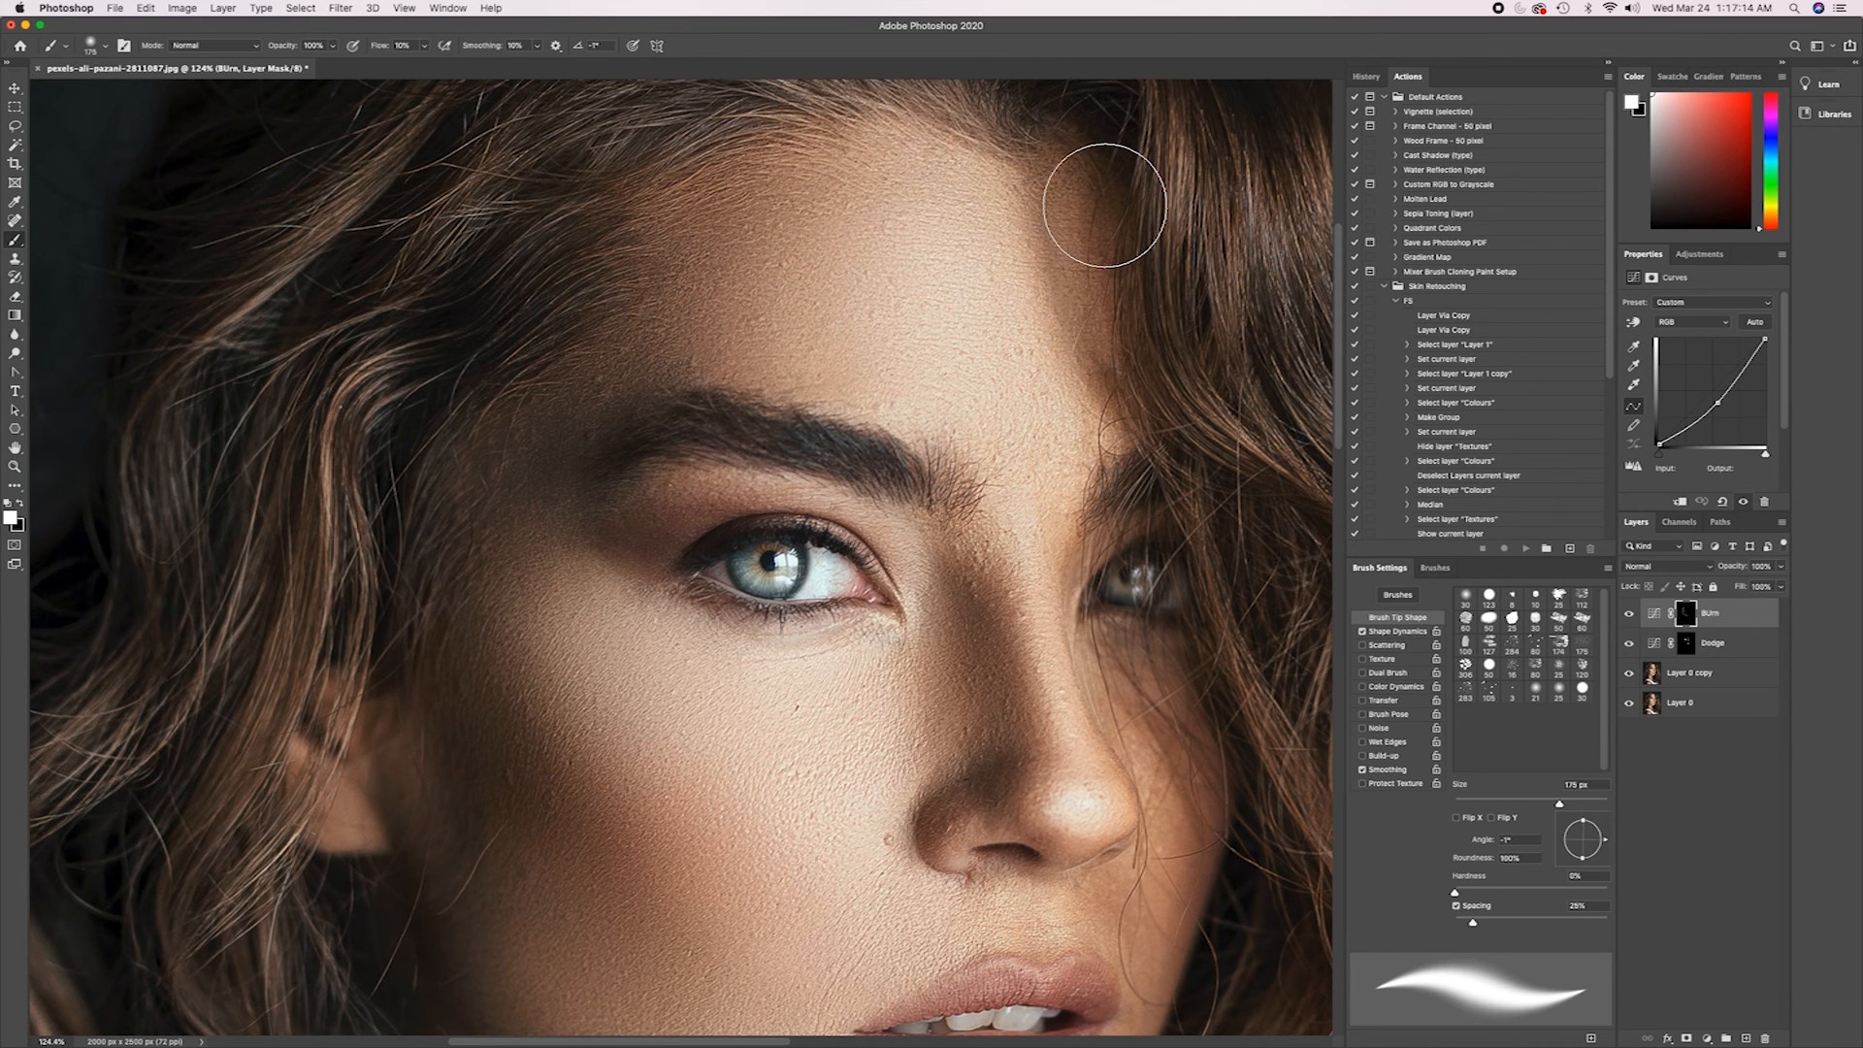
{"action": "key", "text": "super+0"}
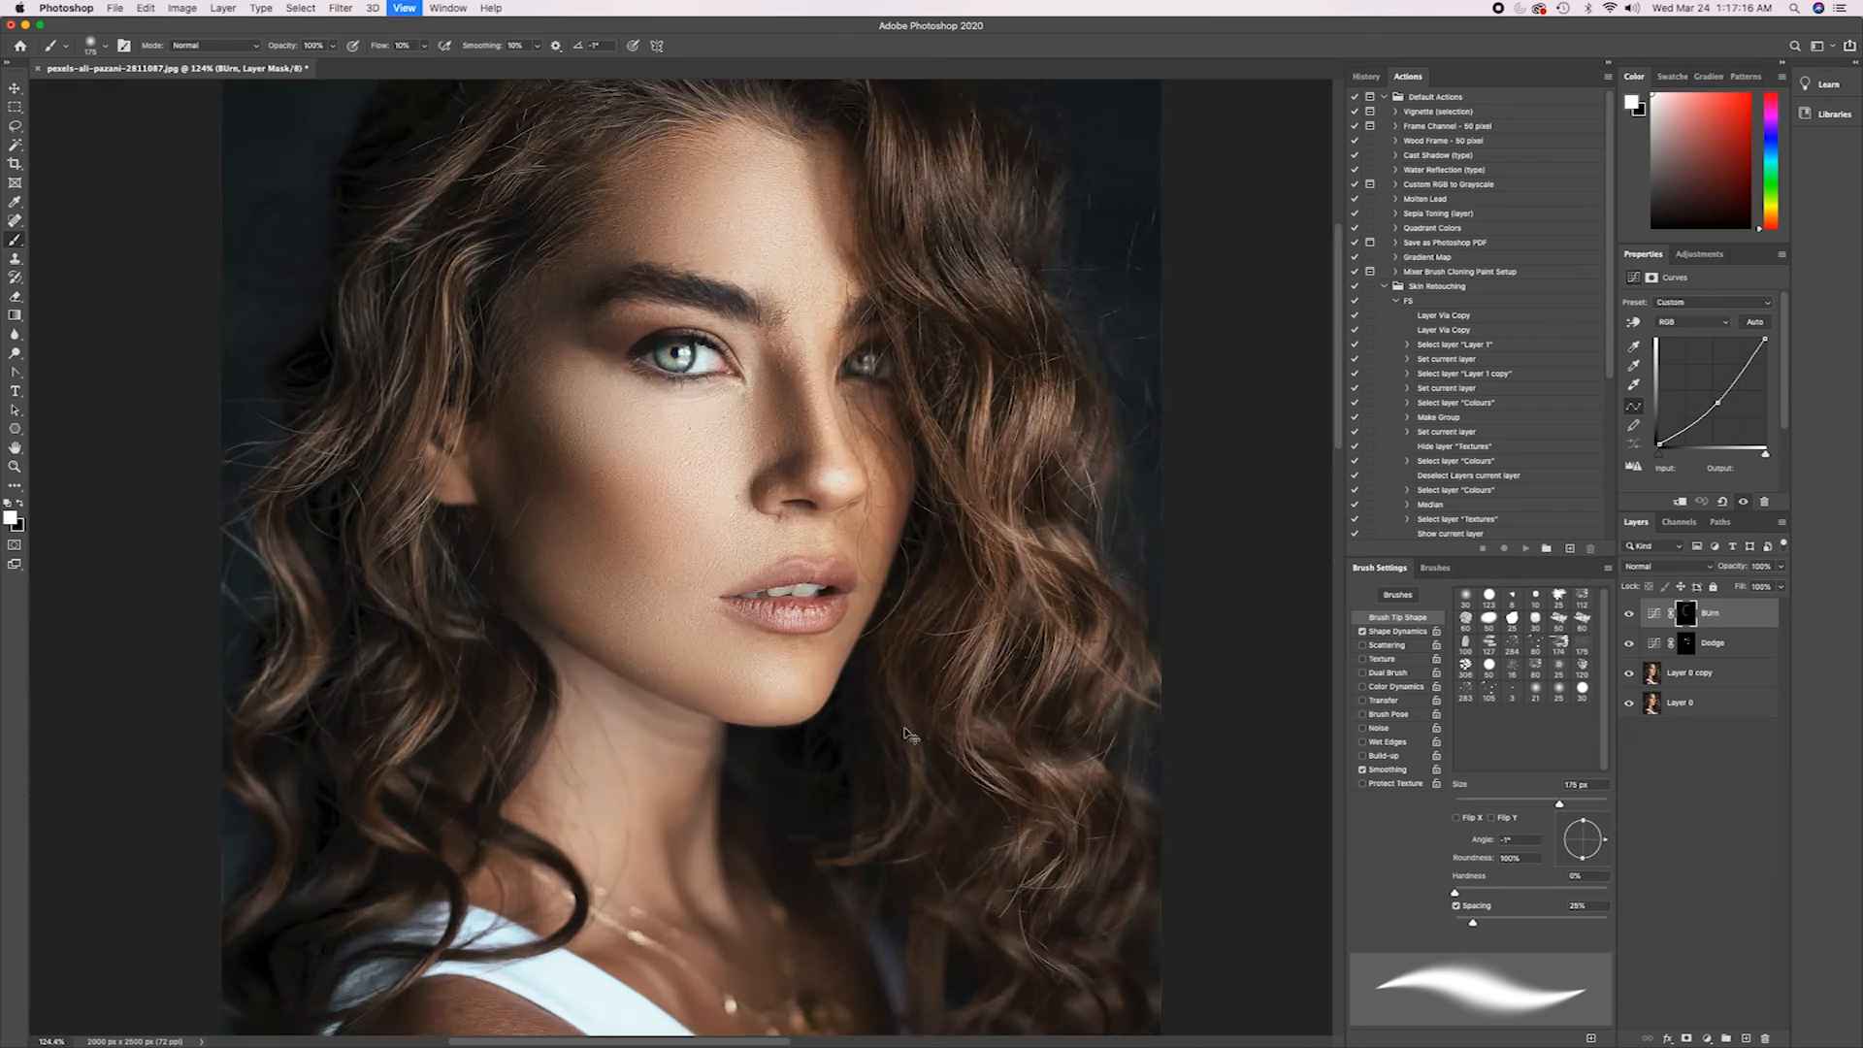
{"action": "left_click", "coordinate": [1630, 613]}
{"action": "left_click", "coordinate": [1630, 613]}
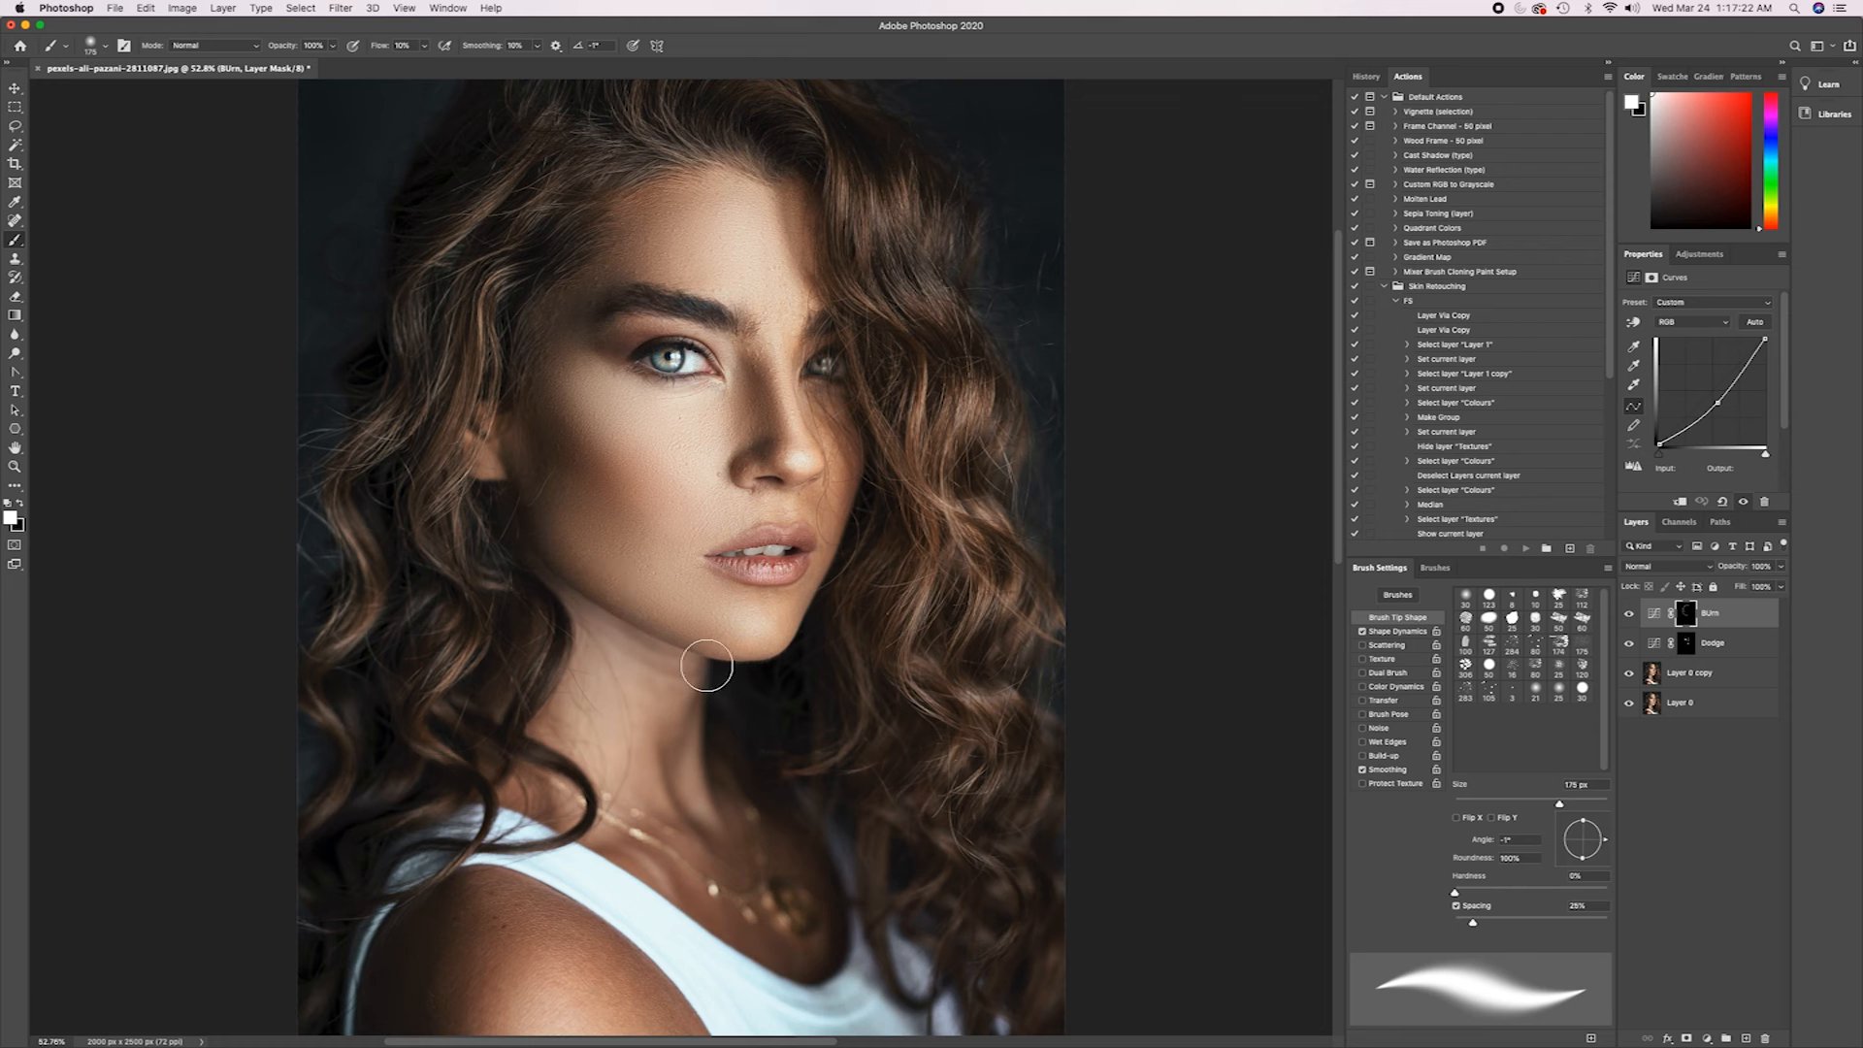
Reduce the brush to 80 px and burn the shaded side of the nose up towards the inner eye corner.
{"action": "key", "text": "z"}
{"action": "left_click_drag", "start_coordinate": [844, 491], "coordinate": [896, 163]}
{"action": "key", "text": "b"}
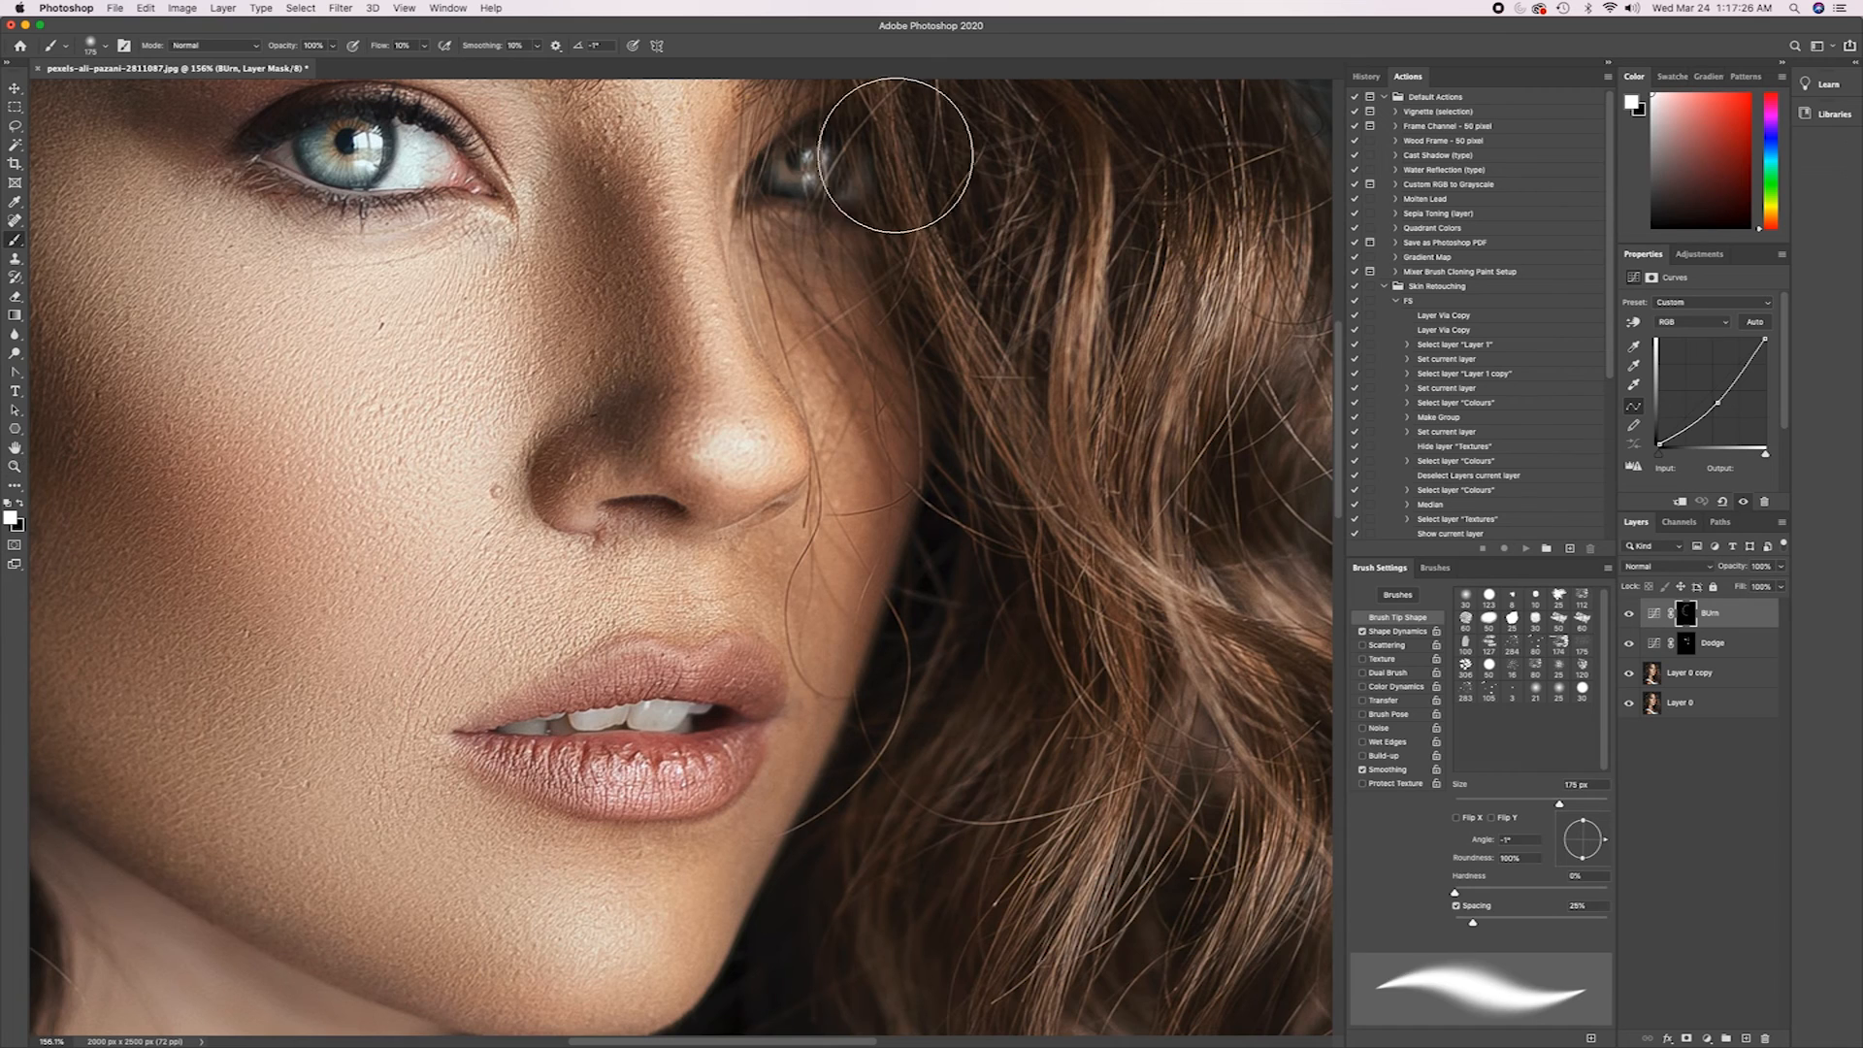
{"action": "key", "text": "bracketleft"}
{"action": "key", "text": "bracketleft"}
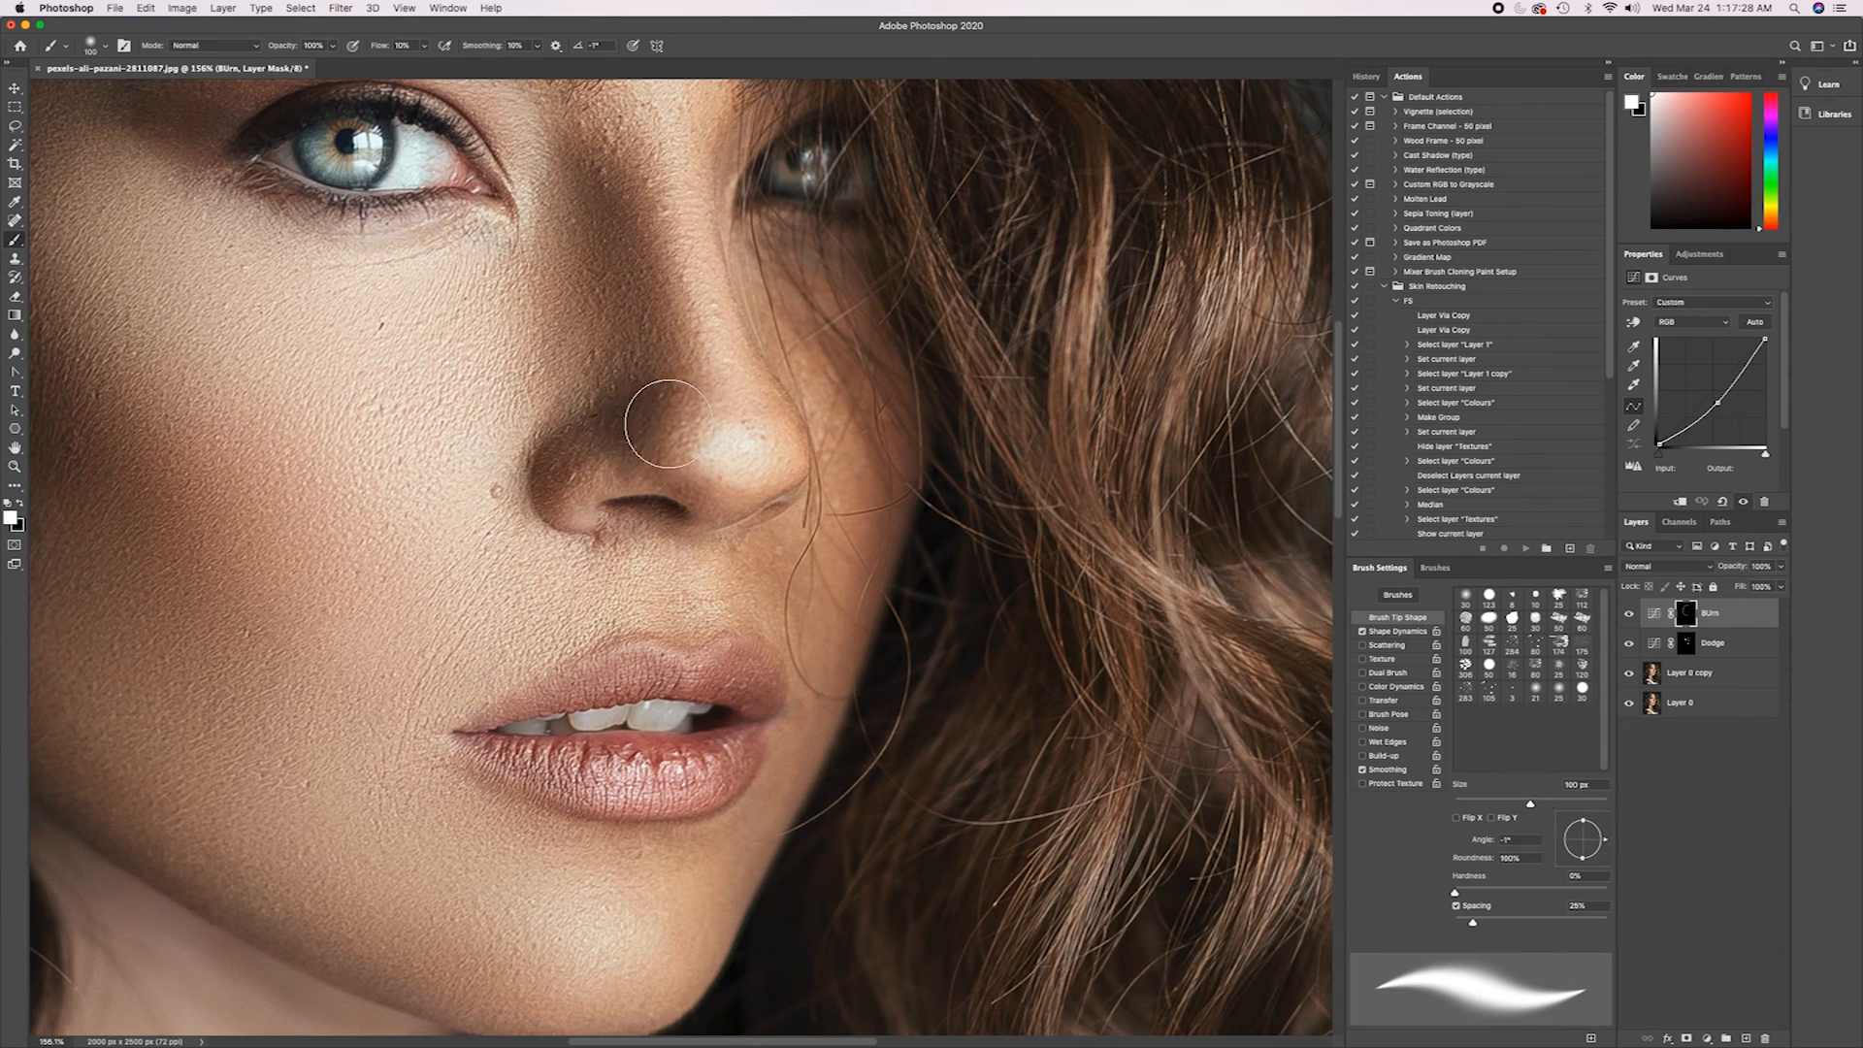
{"action": "key", "text": "bracketleft"}
{"action": "key", "text": "bracketleft"}
{"action": "left_click_drag", "start_coordinate": [678, 433], "coordinate": [613, 197]}
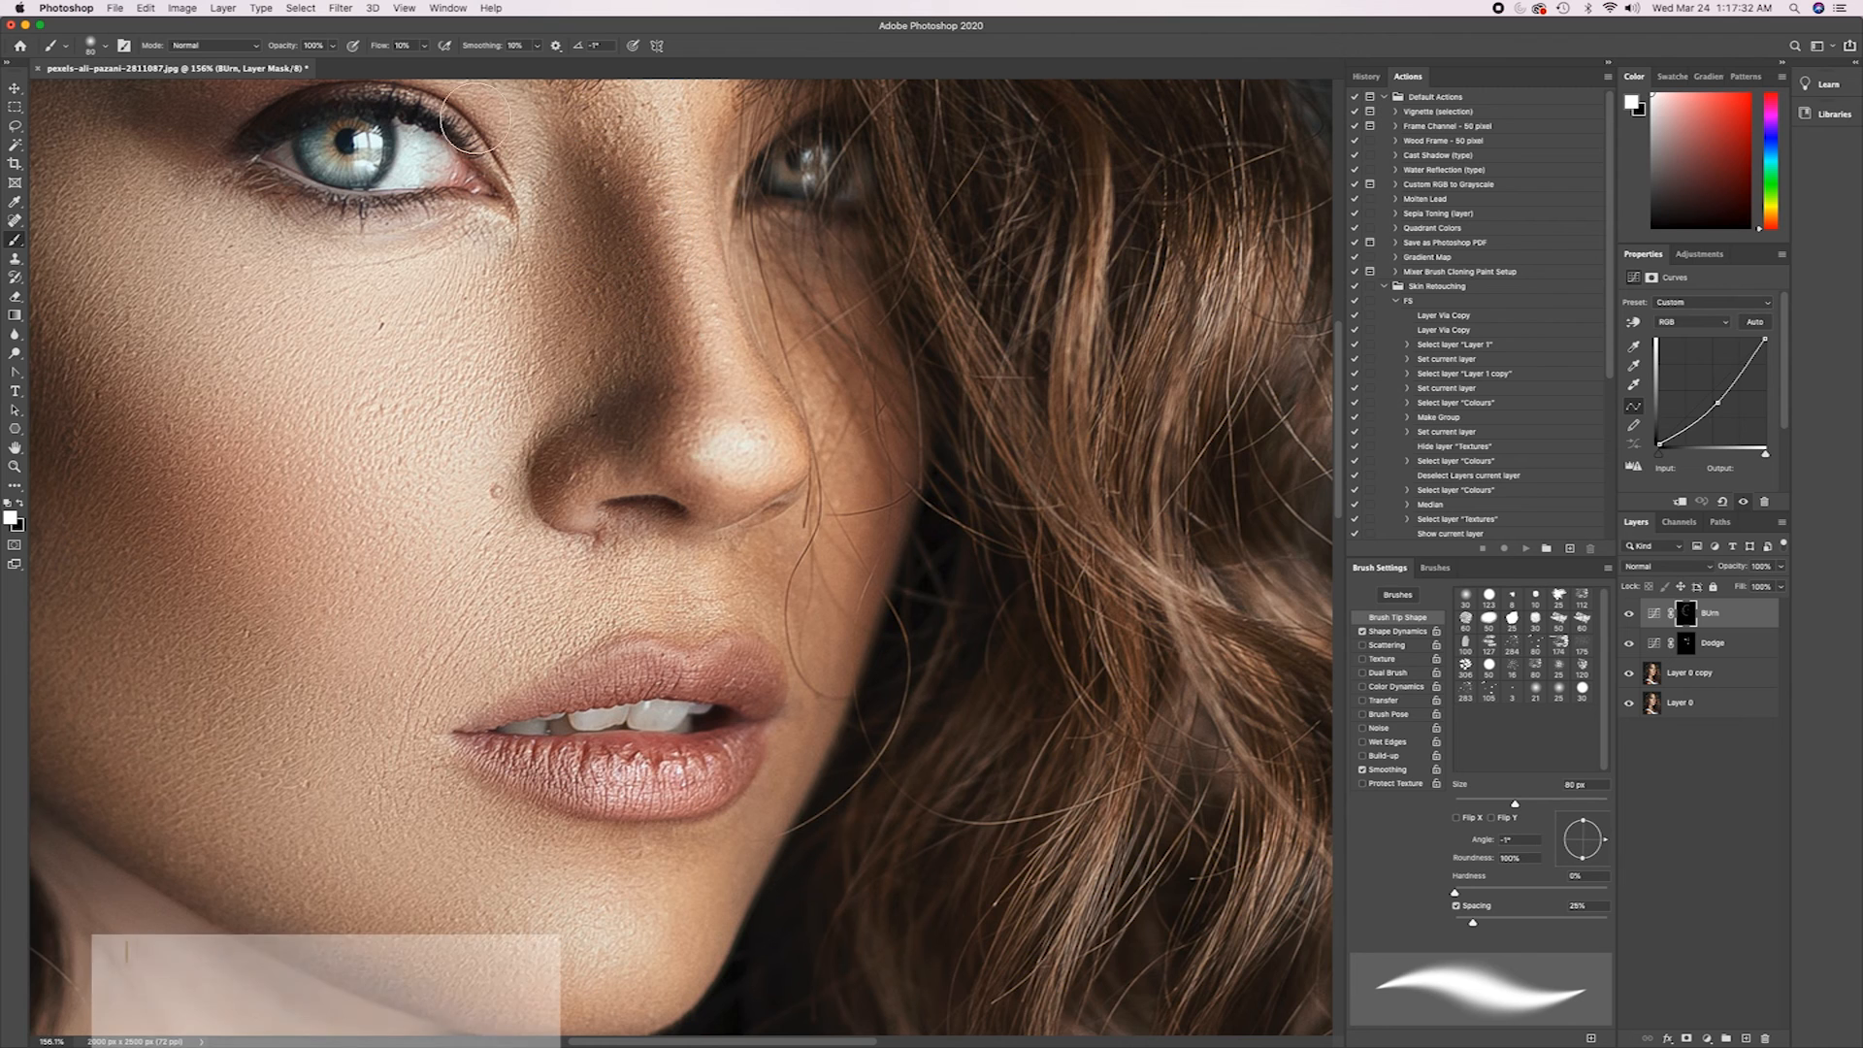
Burn the far side of the nose from the nostril up along the bridge, and review the full portrait.
{"action": "scroll", "coordinate": [804, 608], "scroll_direction": "up", "scroll_amount": 3}
{"action": "left_click_drag", "start_coordinate": [804, 549], "coordinate": [723, 332]}
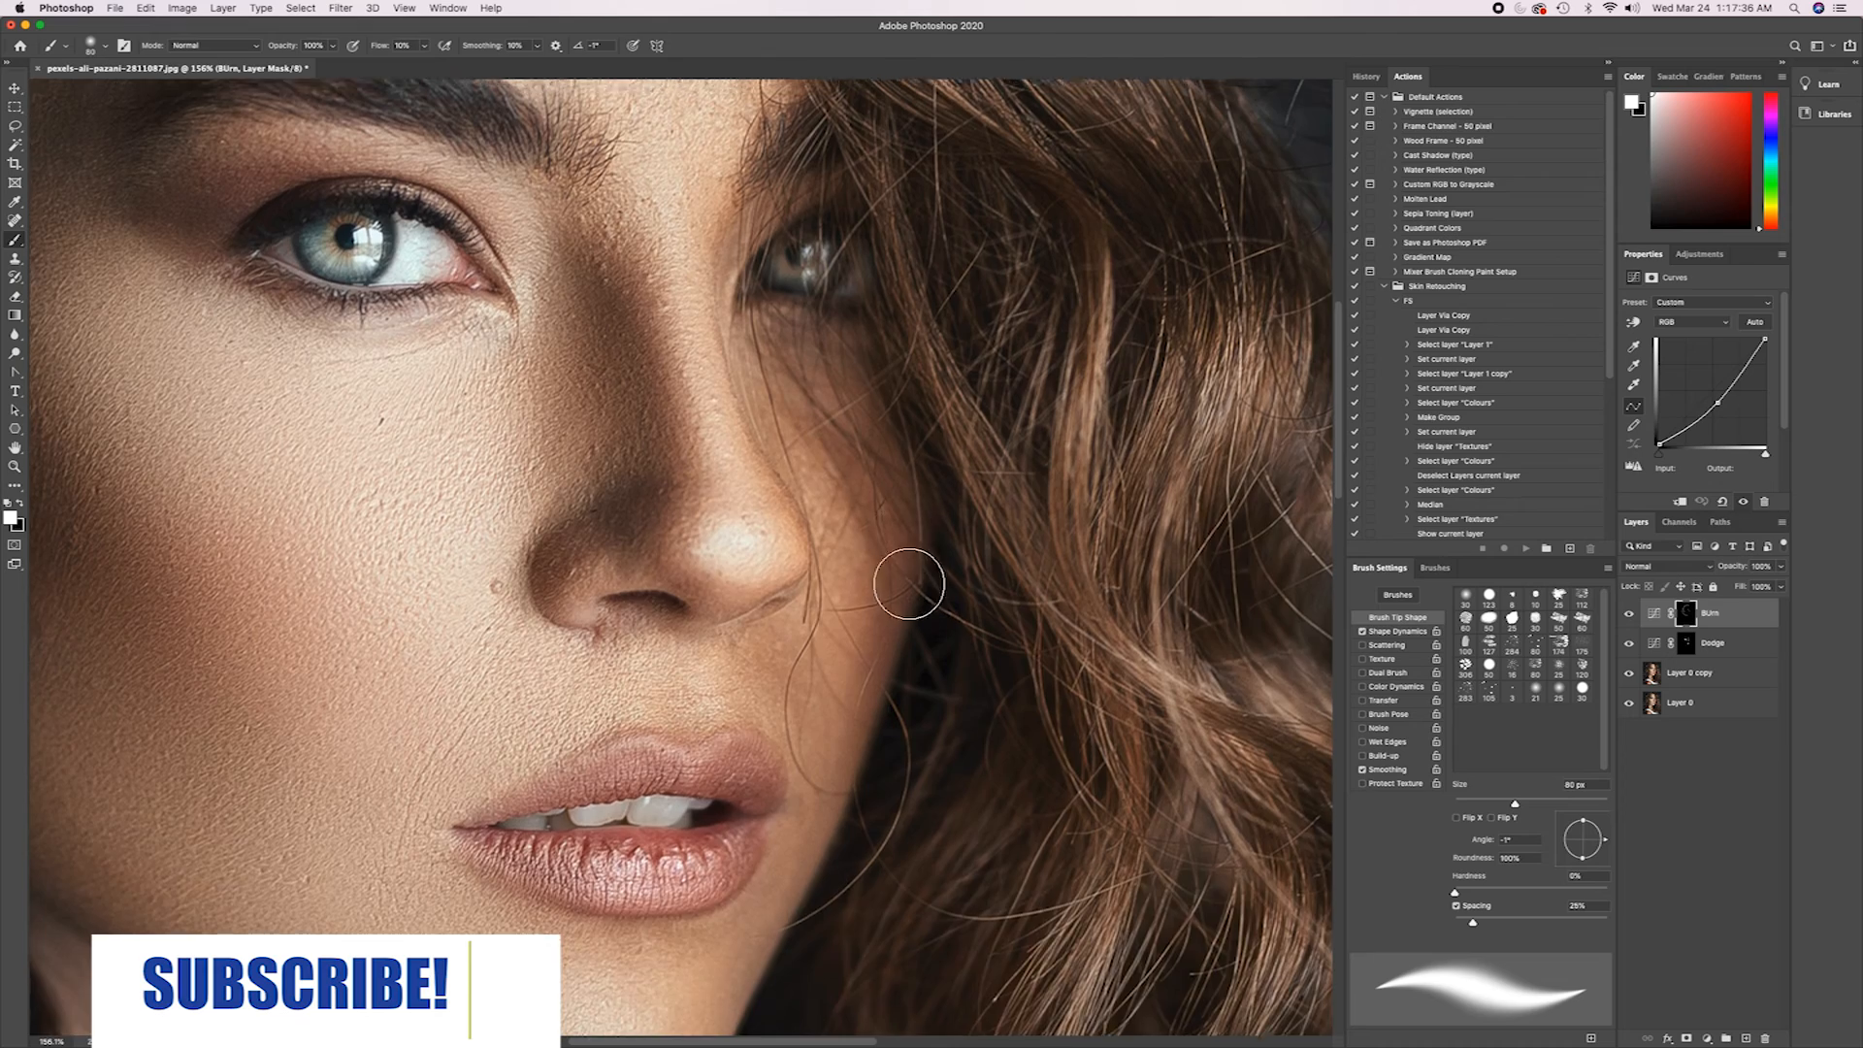
{"action": "scroll", "coordinate": [906, 562], "scroll_direction": "up", "scroll_amount": 15}
{"action": "scroll", "coordinate": [724, 682], "scroll_direction": "down", "scroll_amount": 14}
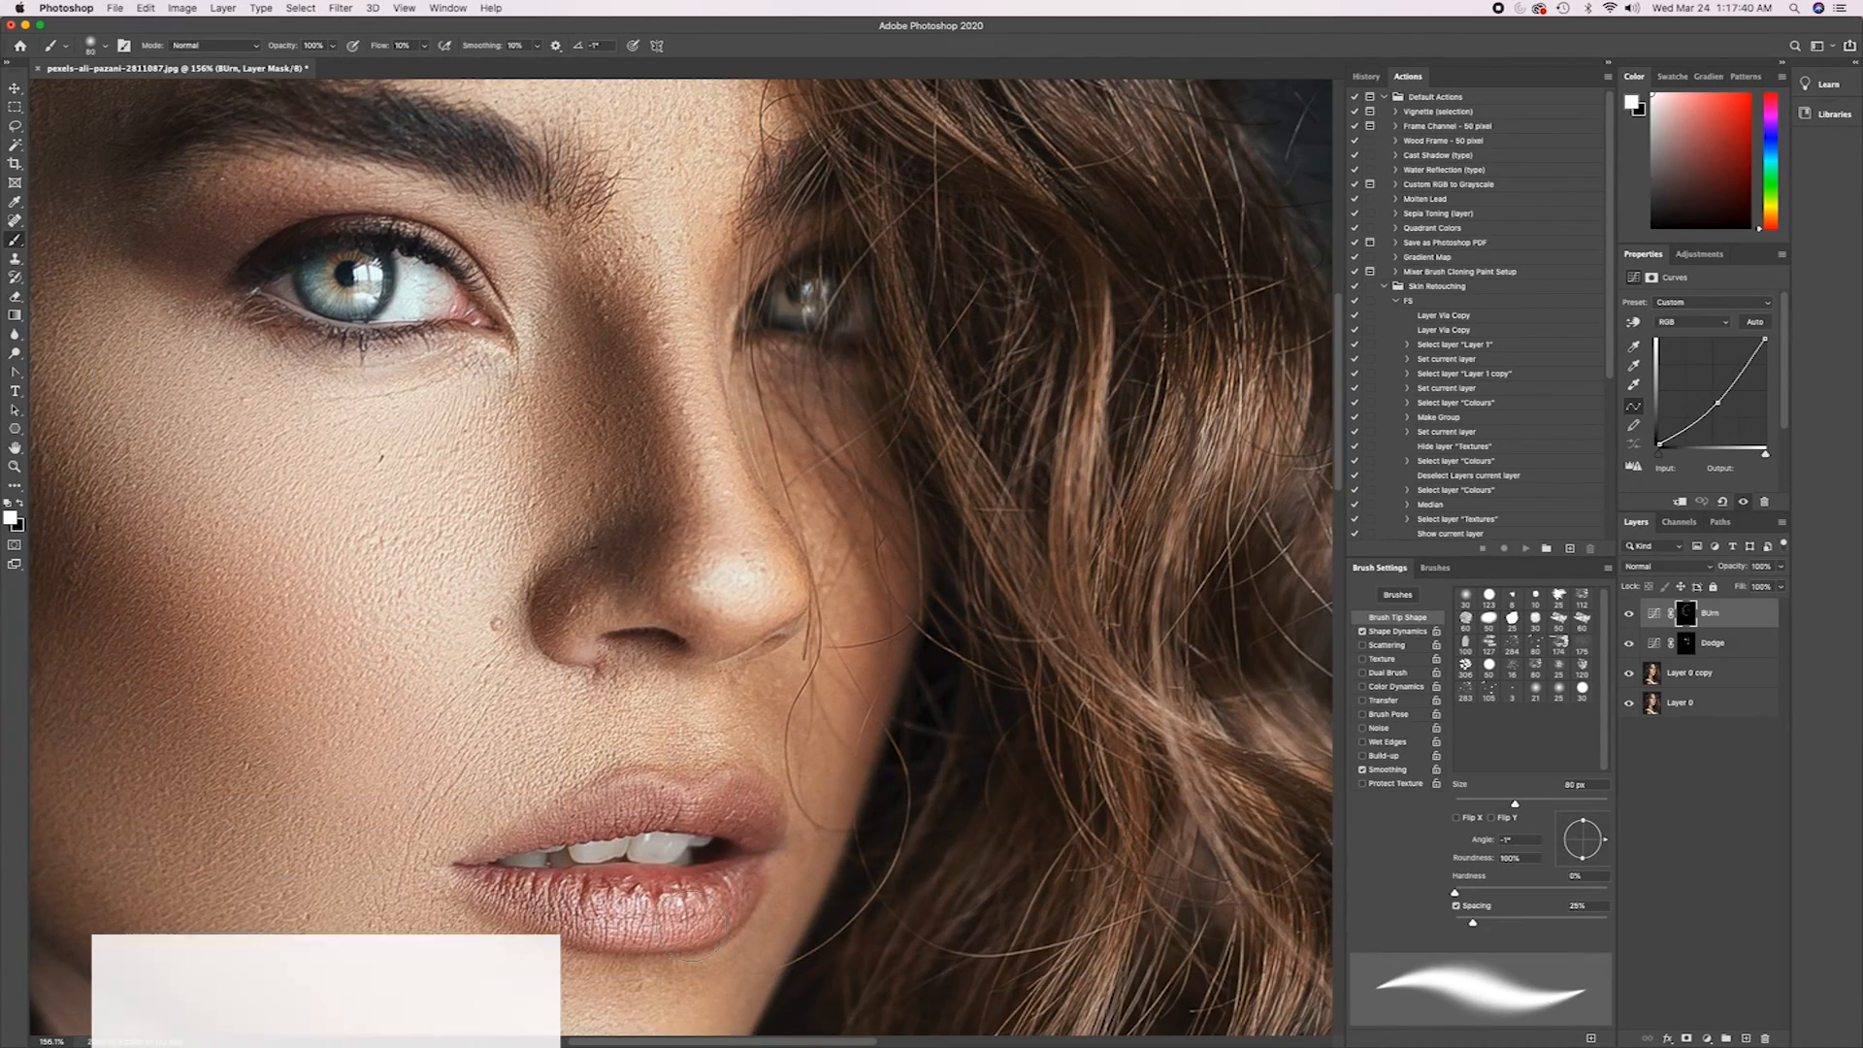
{"action": "key", "text": "super+0"}
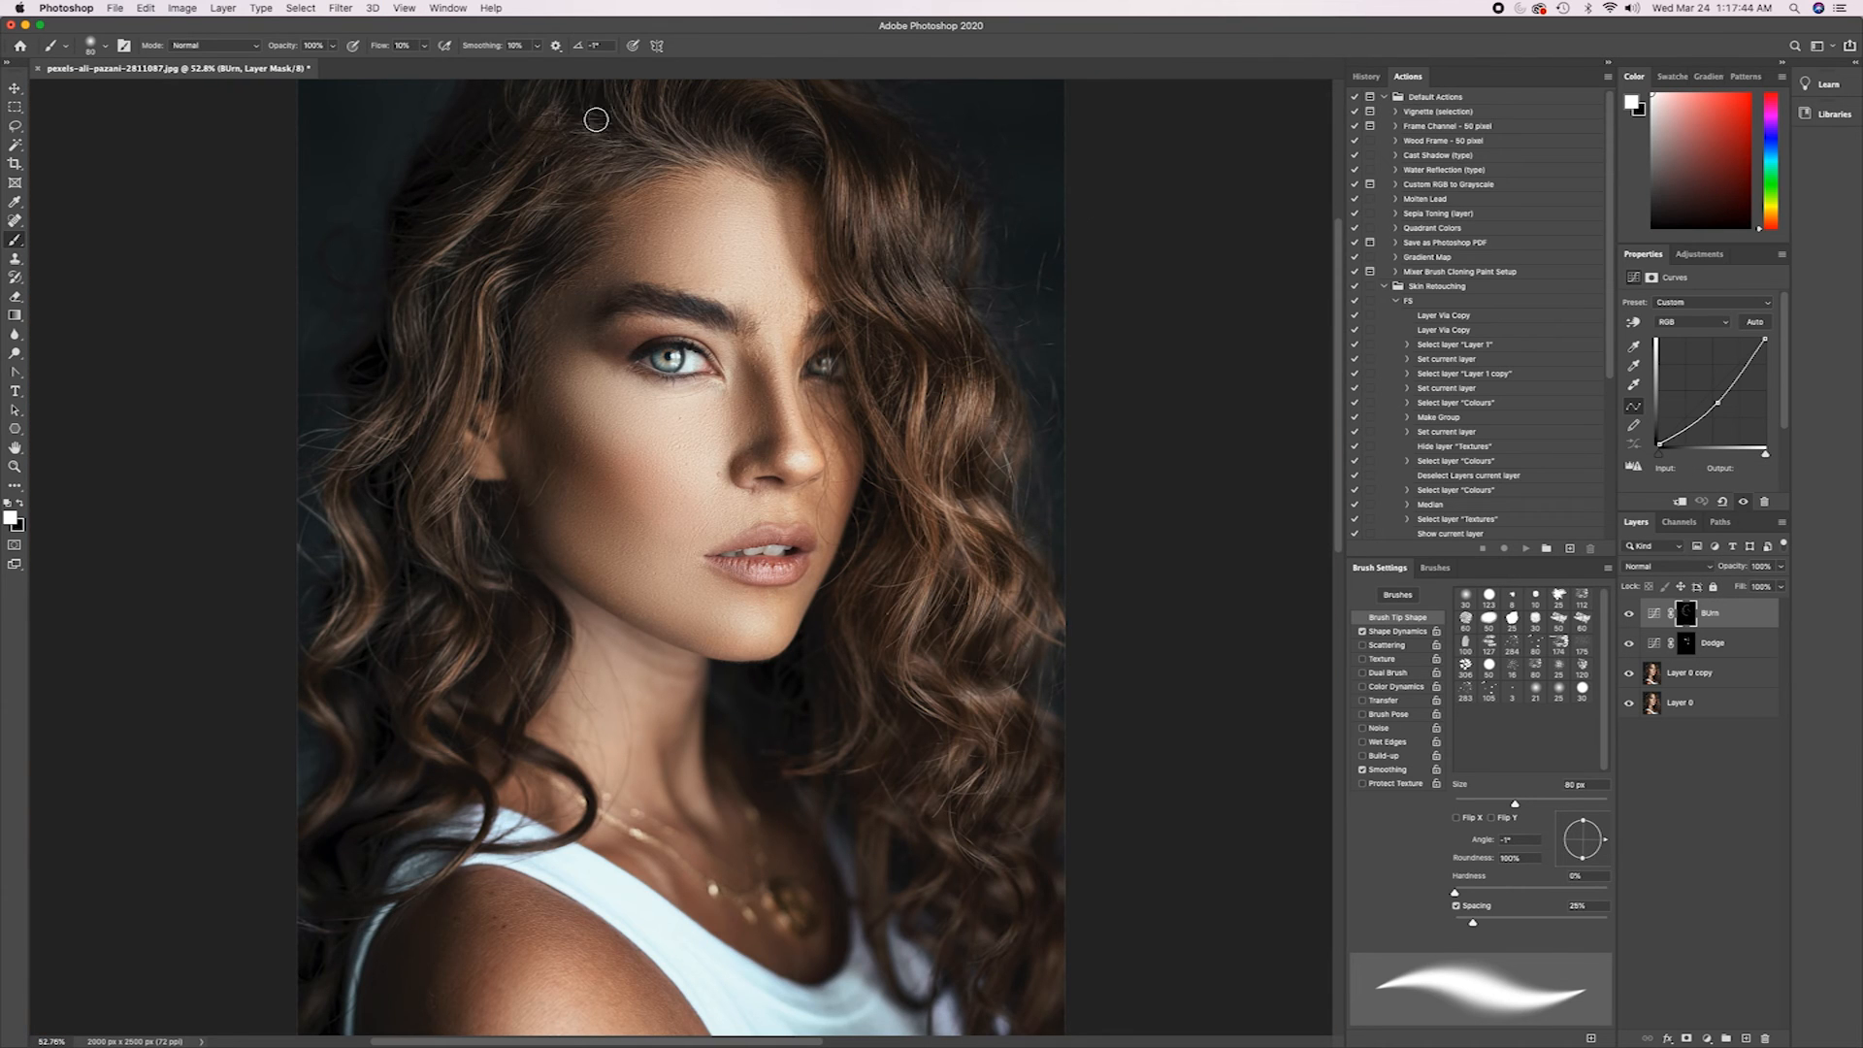
Lower the Burn layer's fill to 57% and make its layer mask active.
{"action": "left_click", "coordinate": [1781, 587]}
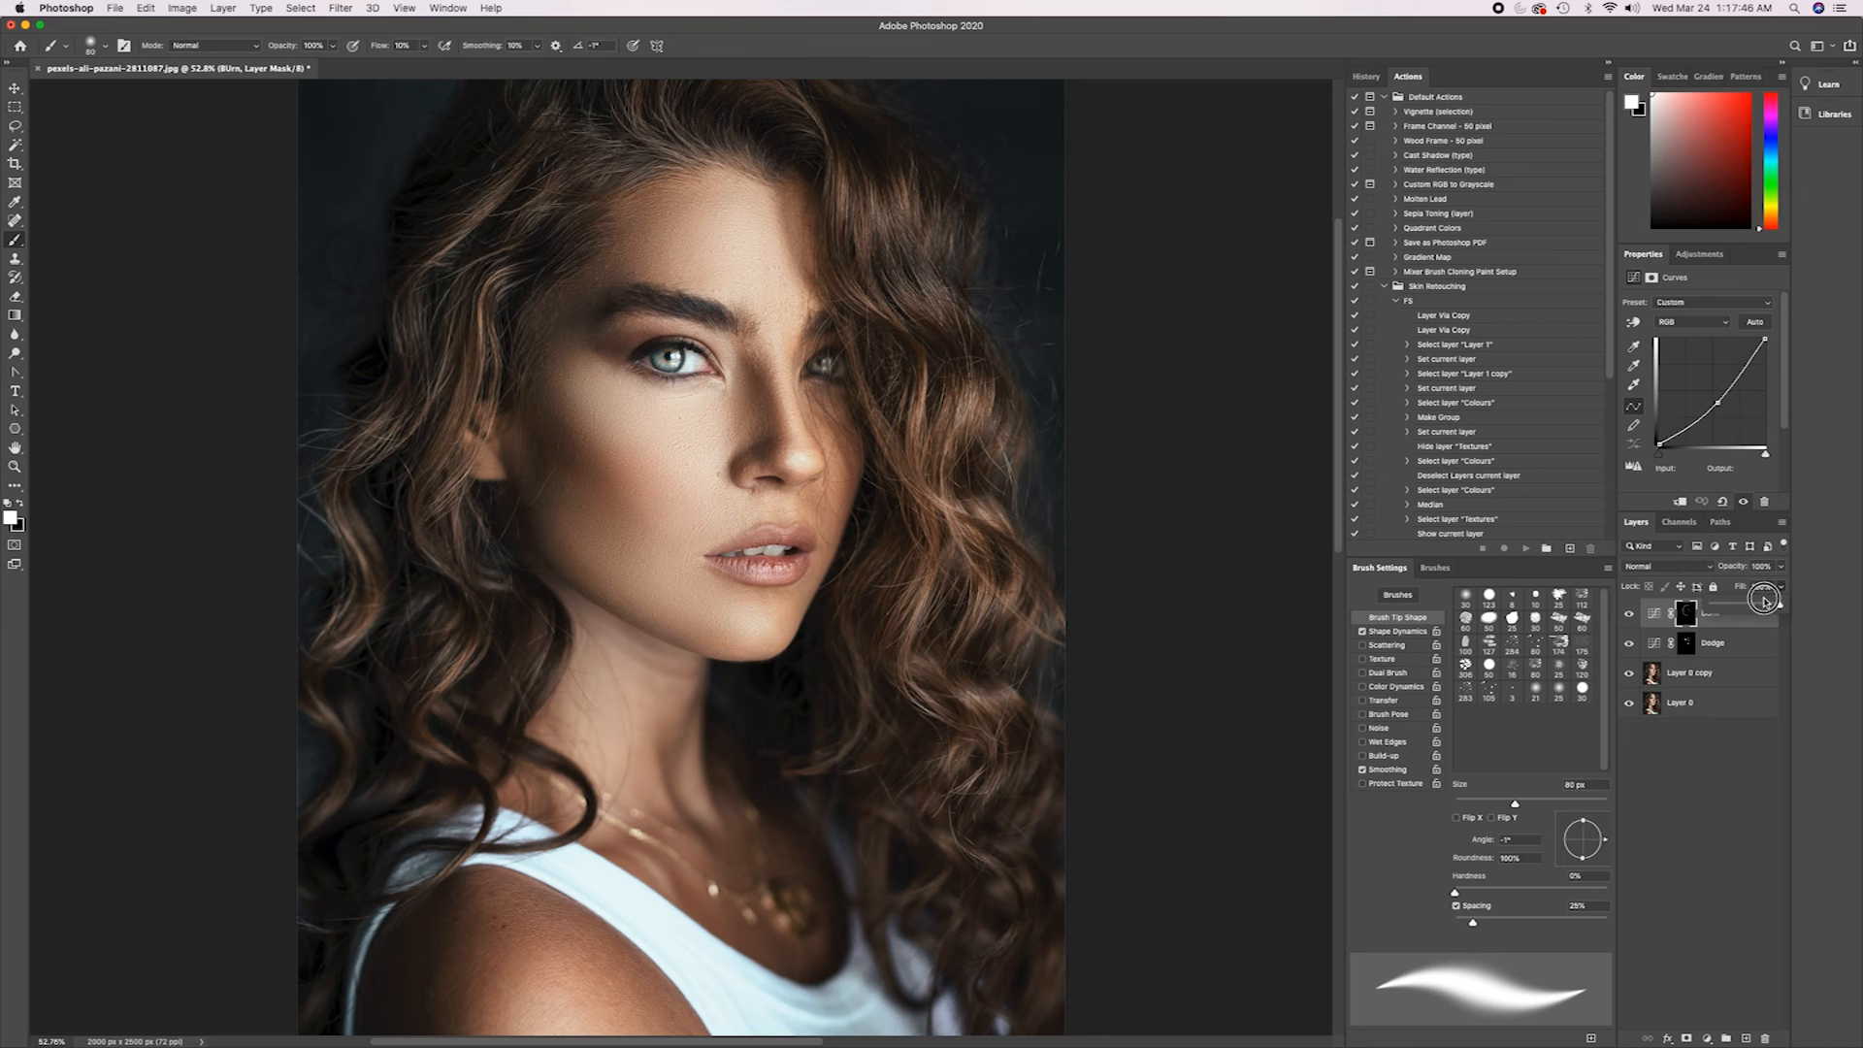
{"action": "left_click", "coordinate": [1748, 609]}
{"action": "left_click", "coordinate": [1723, 820]}
{"action": "left_click", "coordinate": [1686, 613]}
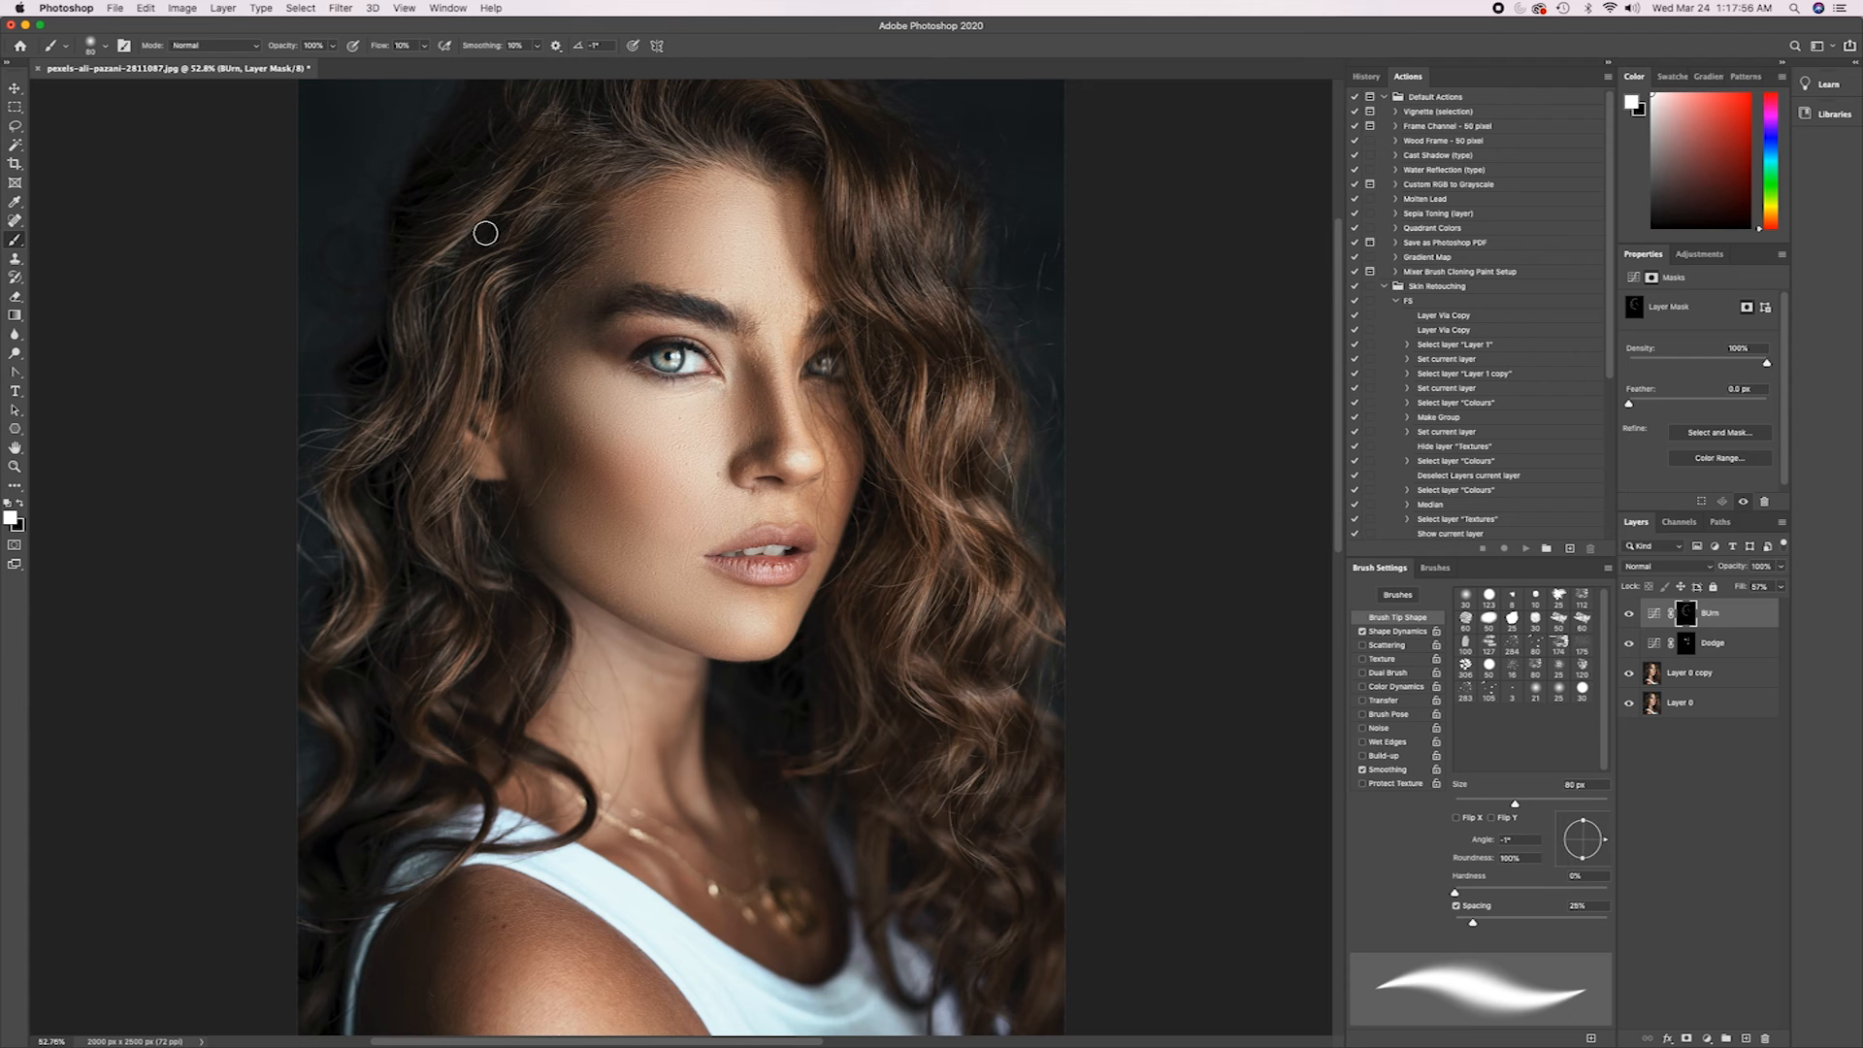
Enlarge the brush to 200 px and paint white on the Burn mask over the hair above the forehead.
{"action": "key", "text": "bracketright"}
{"action": "key", "text": "bracketright"}
{"action": "key", "text": "bracketright"}
{"action": "key", "text": "bracketright"}
{"action": "key", "text": "bracketright"}
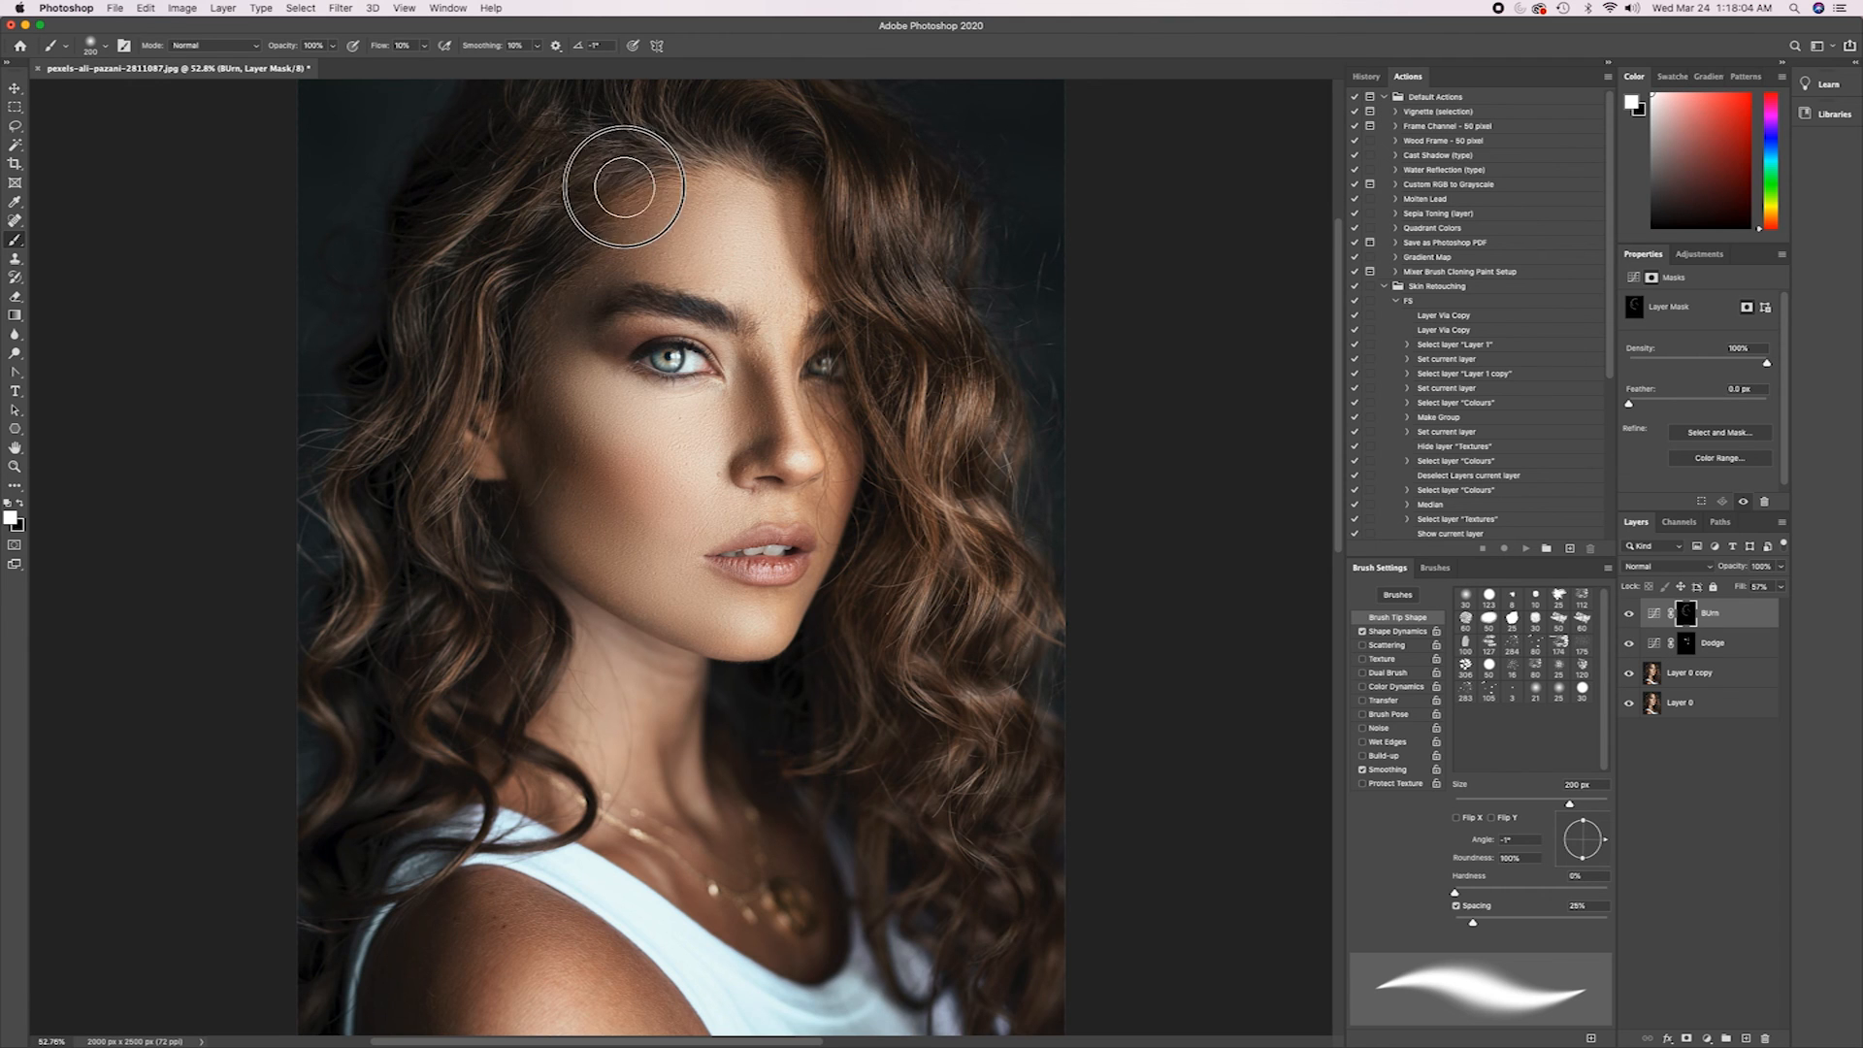
{"action": "mouse_move", "coordinate": [602, 162]}
{"action": "left_mouse_down"}
{"action": "mouse_move", "coordinate": [632, 133]}
{"action": "mouse_move", "coordinate": [549, 126]}
{"action": "left_mouse_up"}
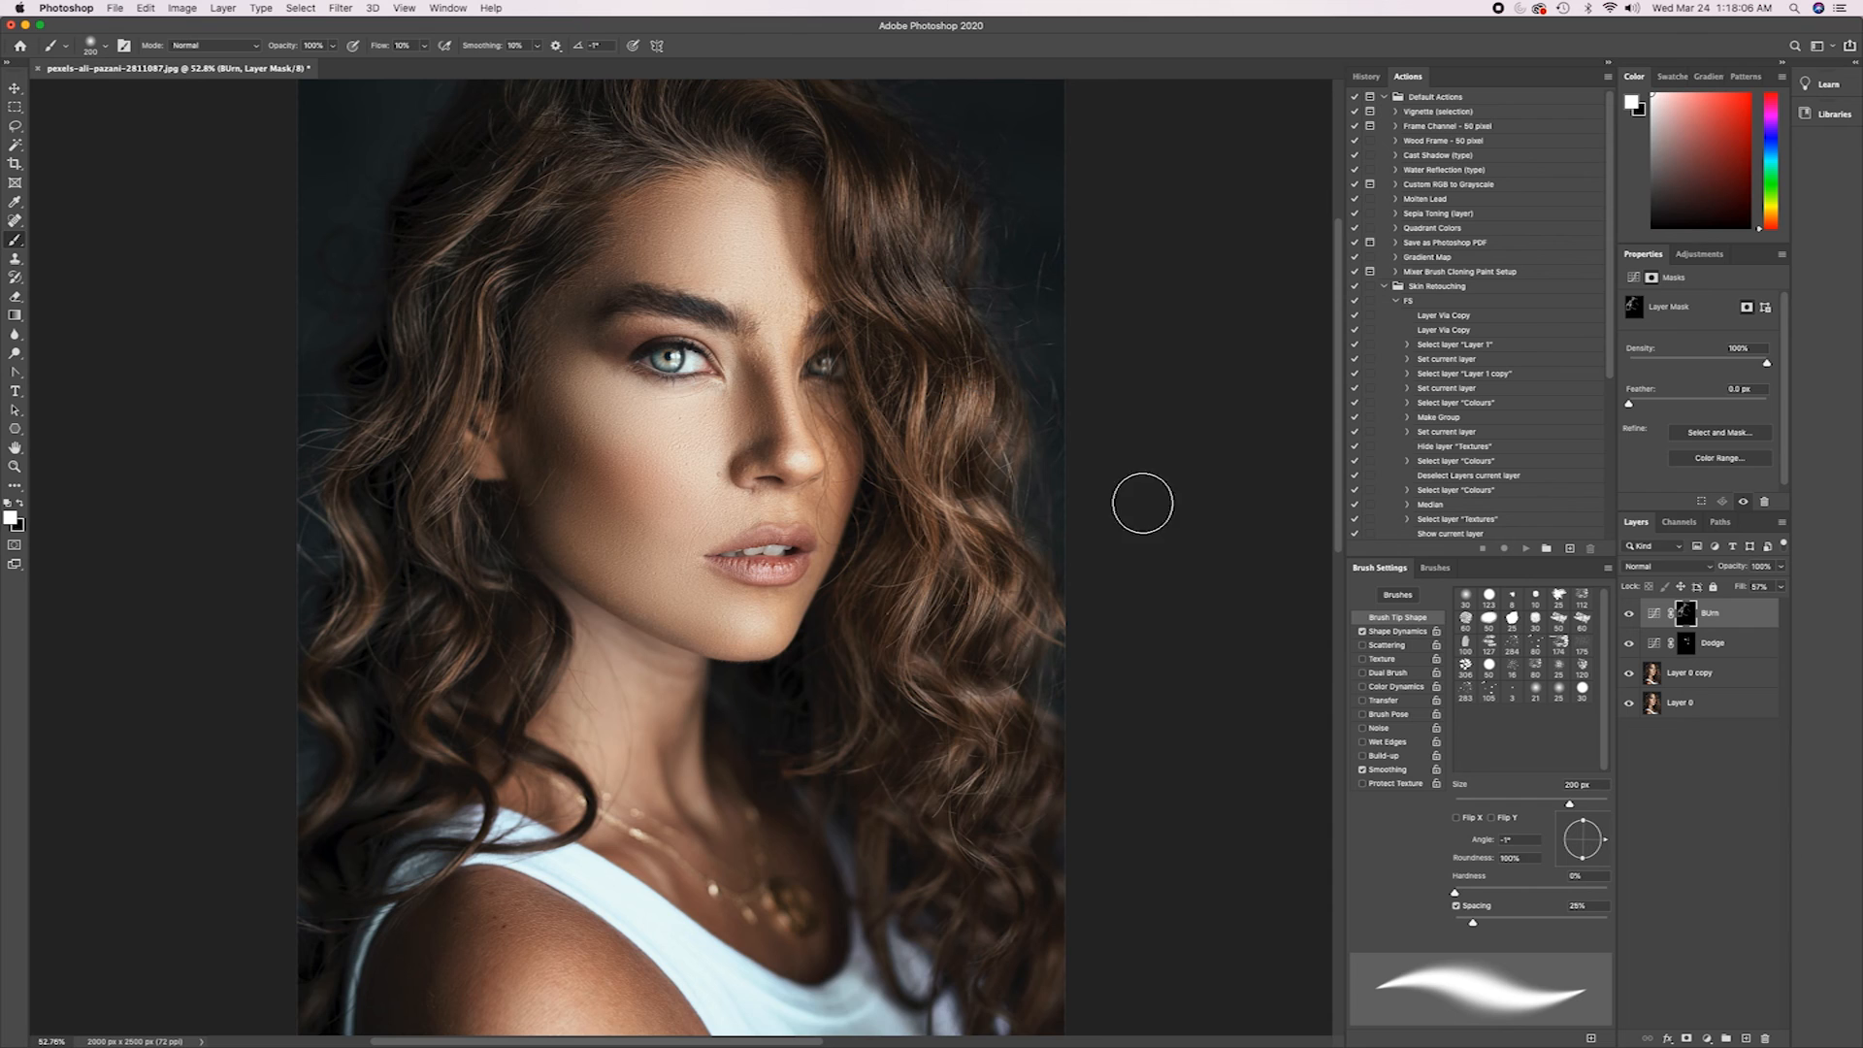
{"action": "scroll", "coordinate": [913, 708], "scroll_direction": "up", "scroll_amount": 3}
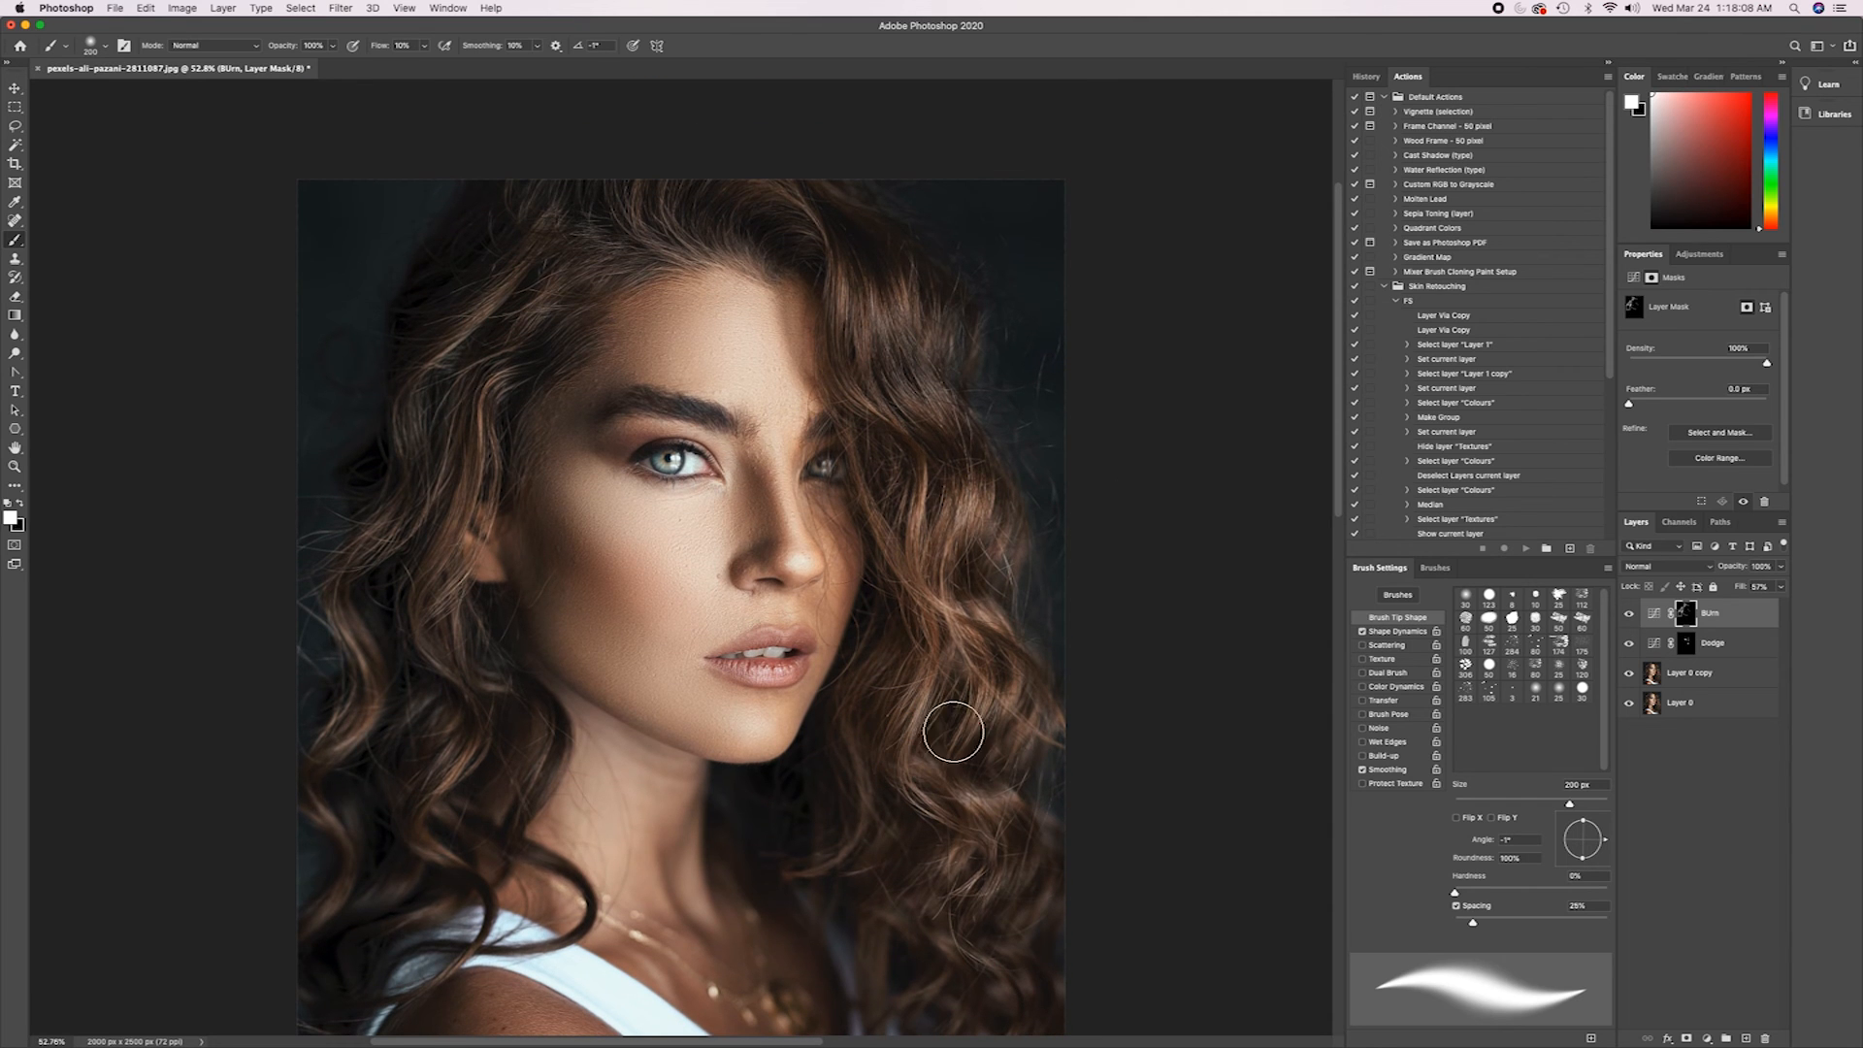
Compare the portrait with the Burn and Dodge layers hidden and shown, separately and together.
{"action": "left_click", "coordinate": [1627, 617]}
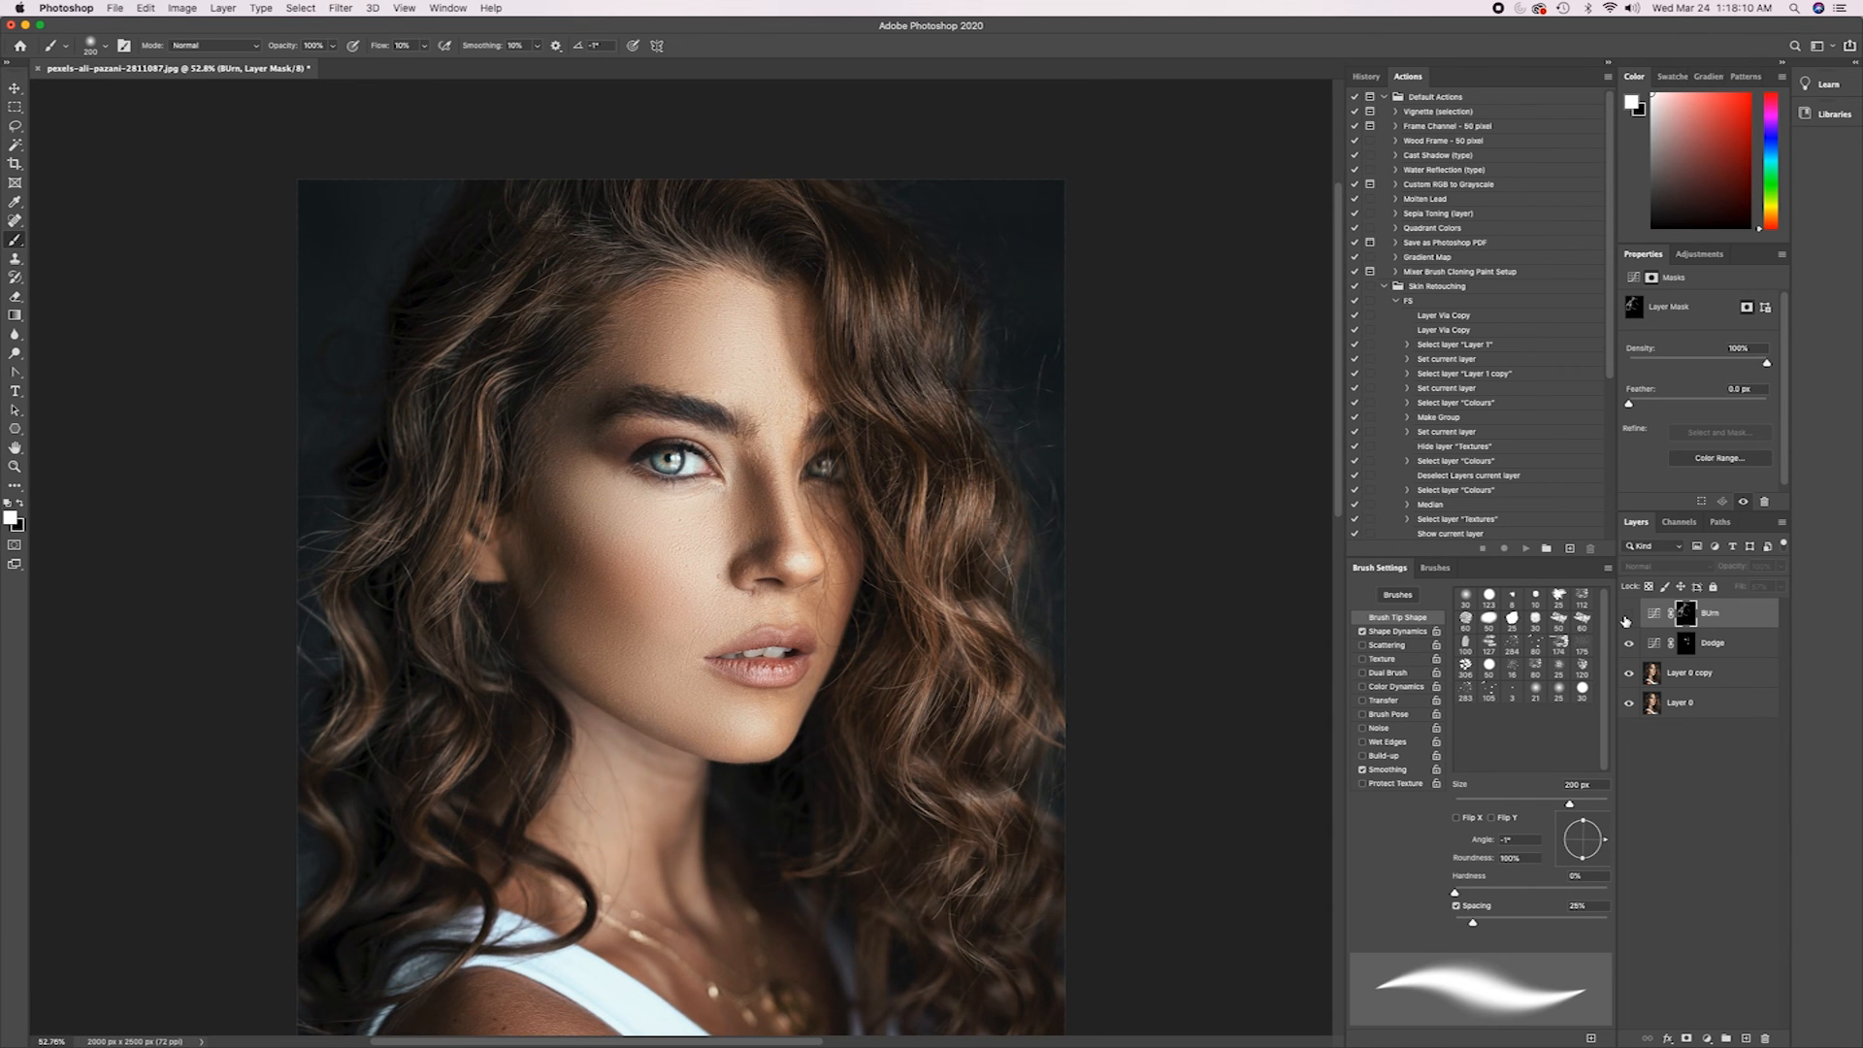
{"action": "left_click", "coordinate": [1628, 617]}
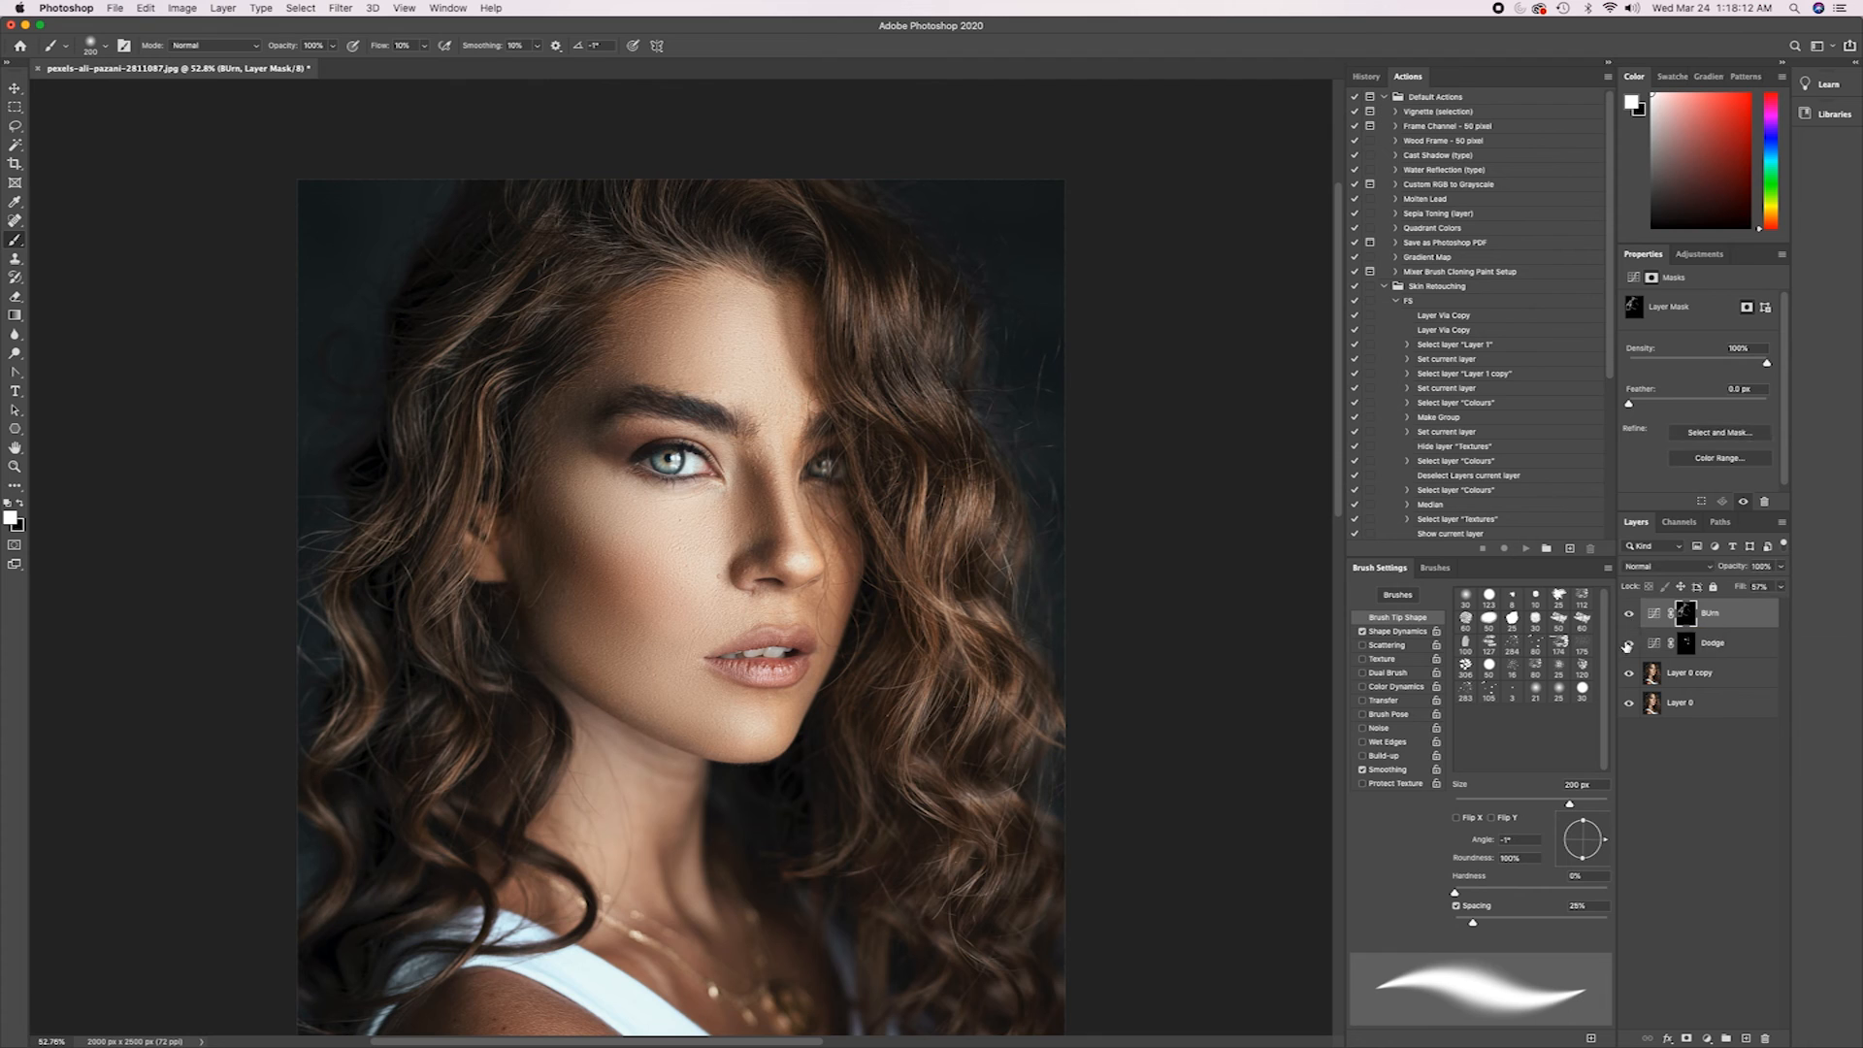
{"action": "left_click", "coordinate": [1628, 614]}
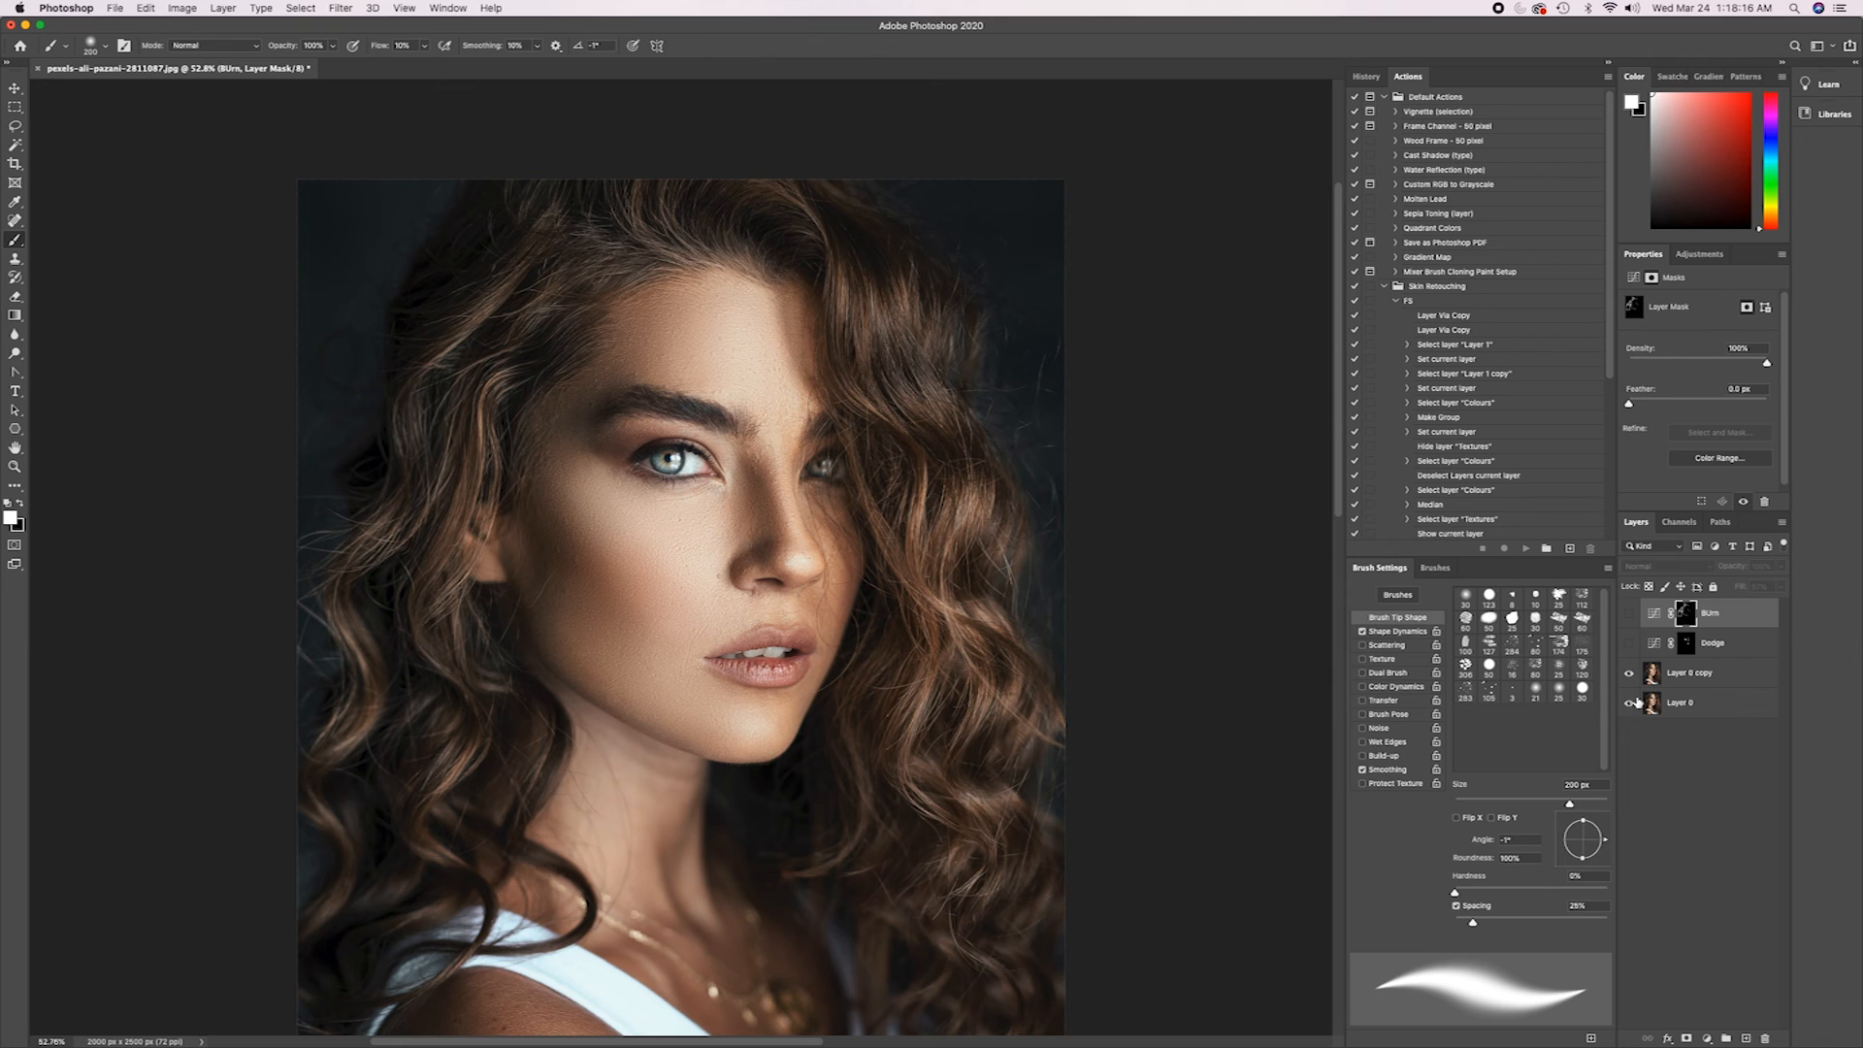
{"action": "left_click", "coordinate": [1628, 645]}
{"action": "left_click", "coordinate": [1626, 646]}
{"action": "left_click", "coordinate": [1627, 646]}
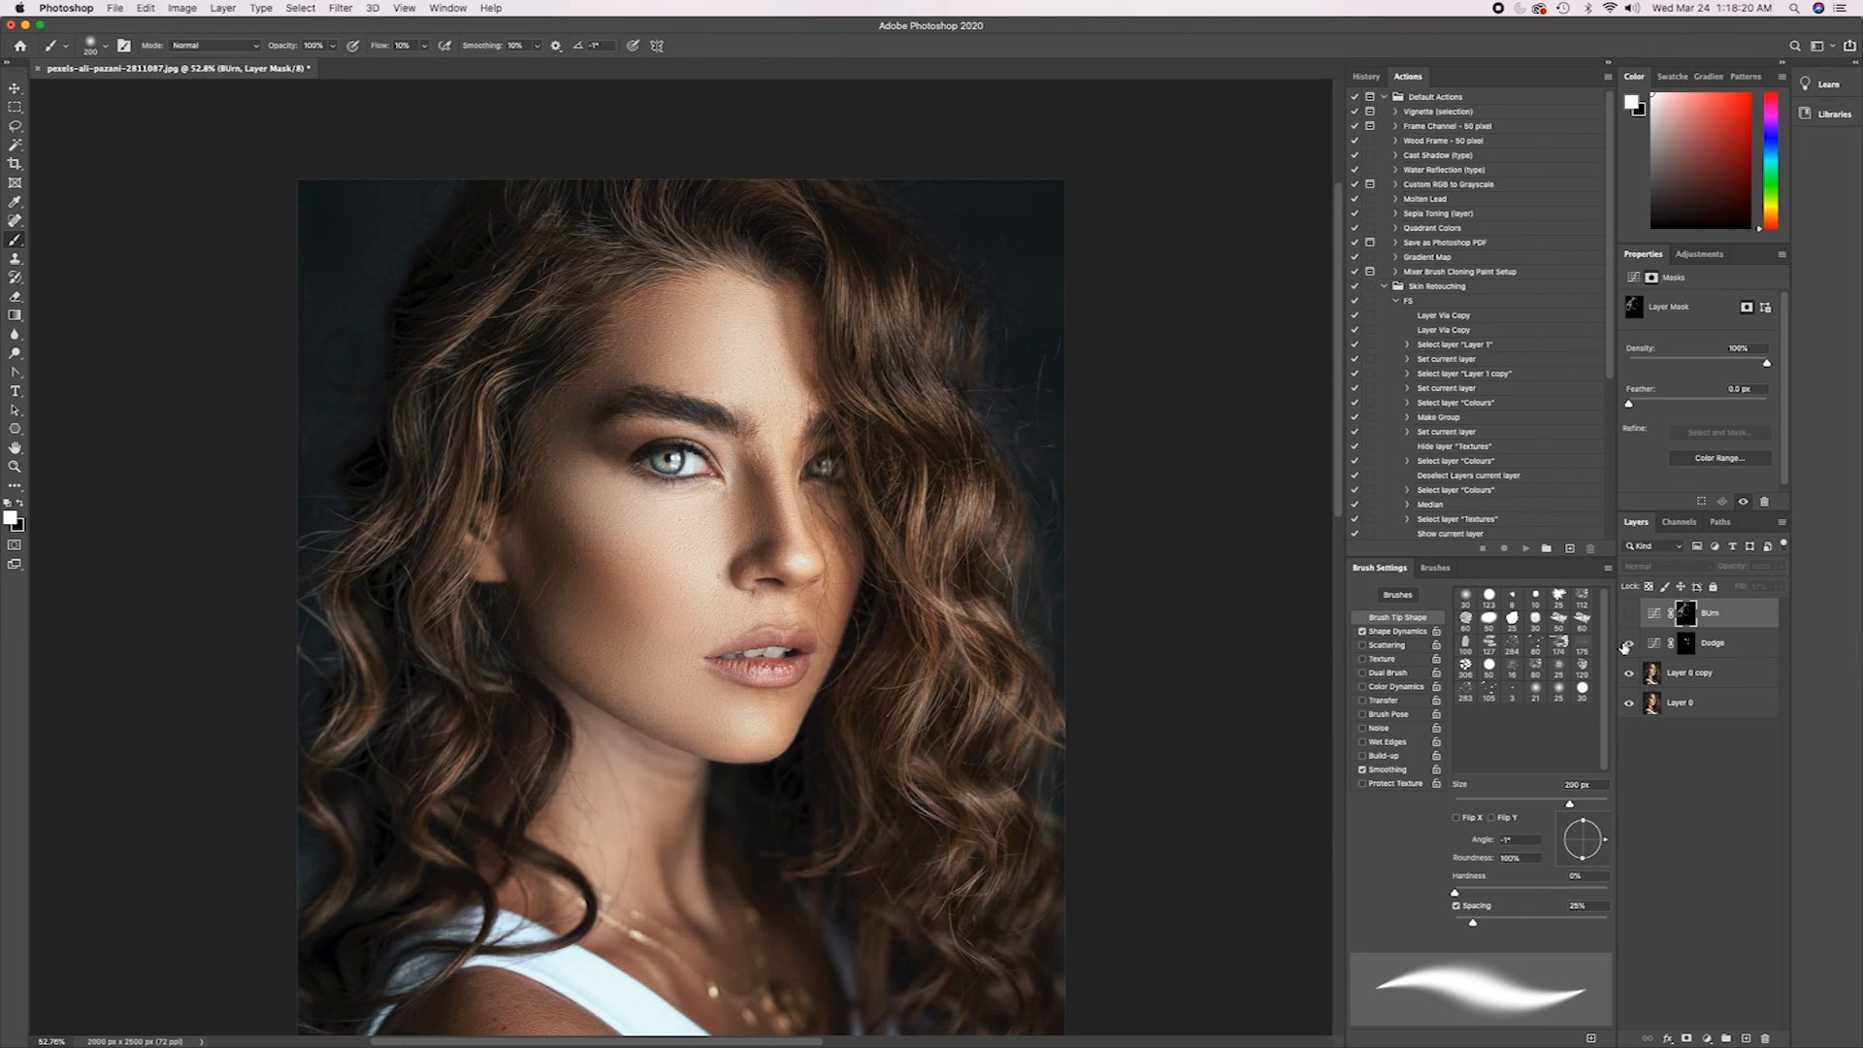
{"action": "left_click", "coordinate": [1626, 646]}
{"action": "left_click", "coordinate": [1626, 646]}
{"action": "left_click", "coordinate": [1626, 615]}
{"action": "left_click", "coordinate": [1627, 616]}
{"action": "left_click", "coordinate": [1626, 615]}
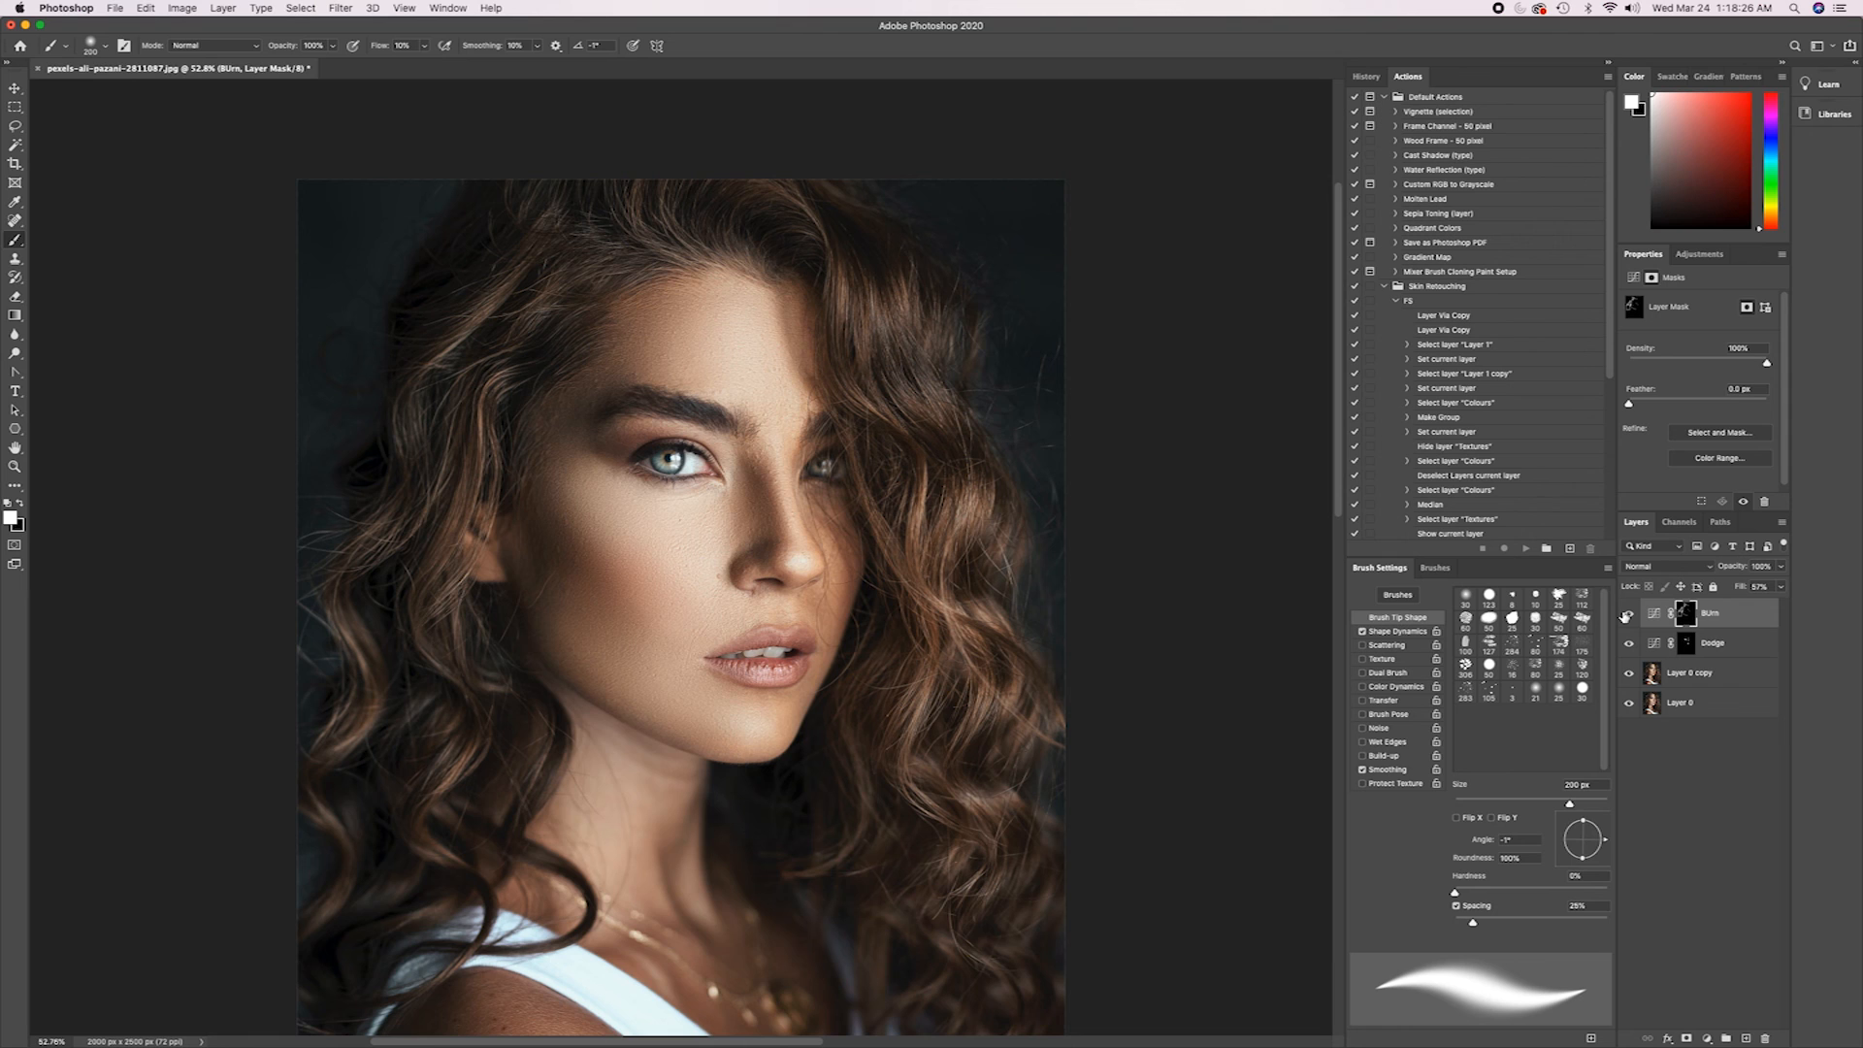